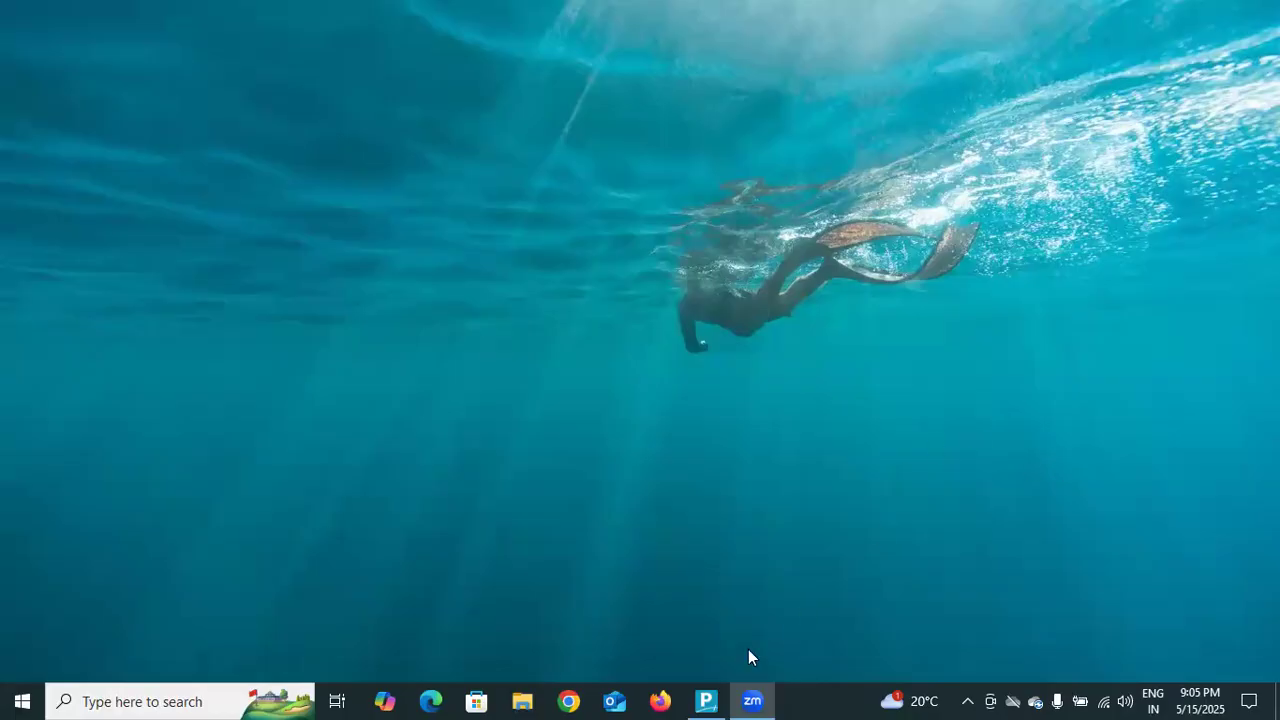
Switch to TallyPrime, continue in educational mode, and start a new purchase voucher.
{"action": "left_click", "coordinate": [707, 699]}
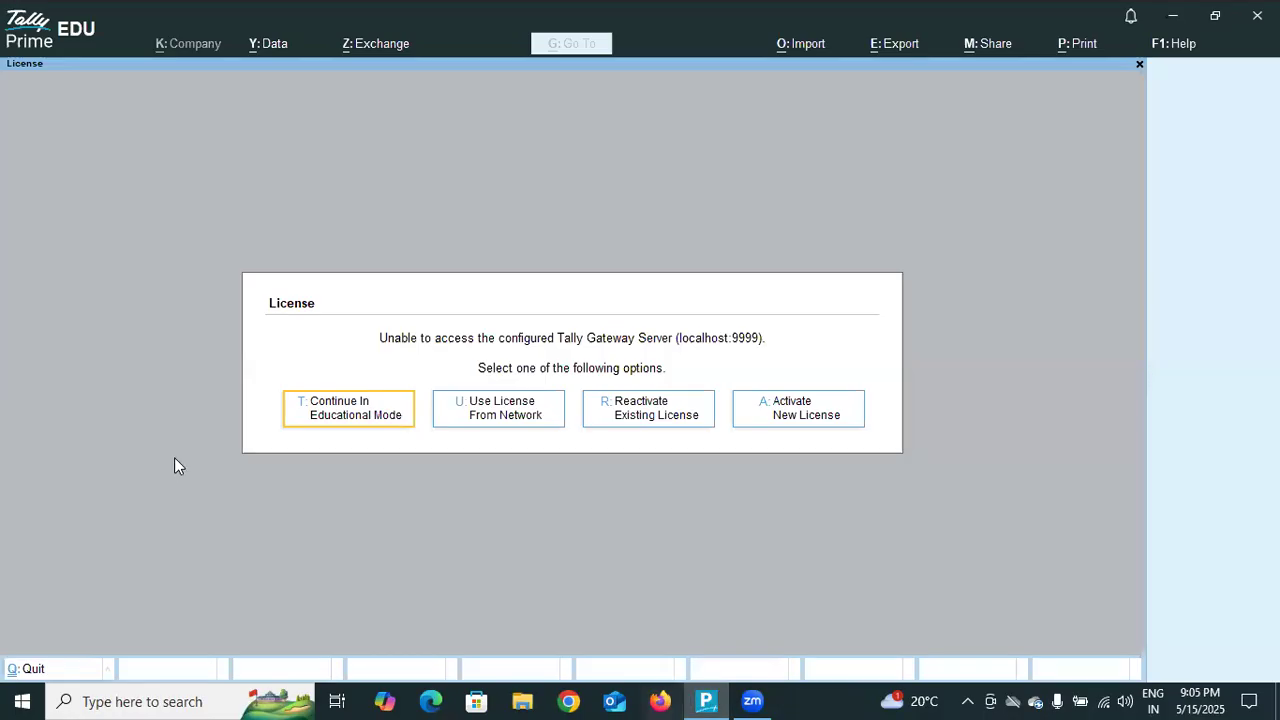
{"action": "left_click", "coordinate": [374, 422]}
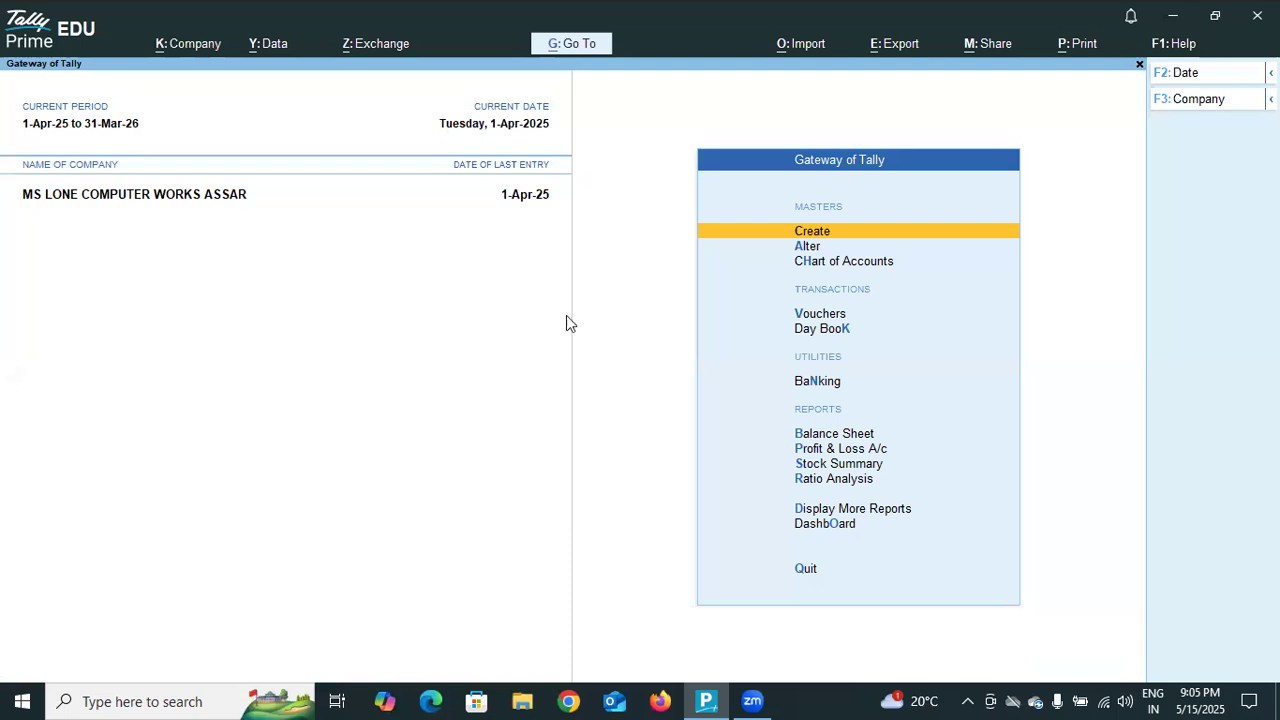
{"action": "left_click", "coordinate": [812, 320]}
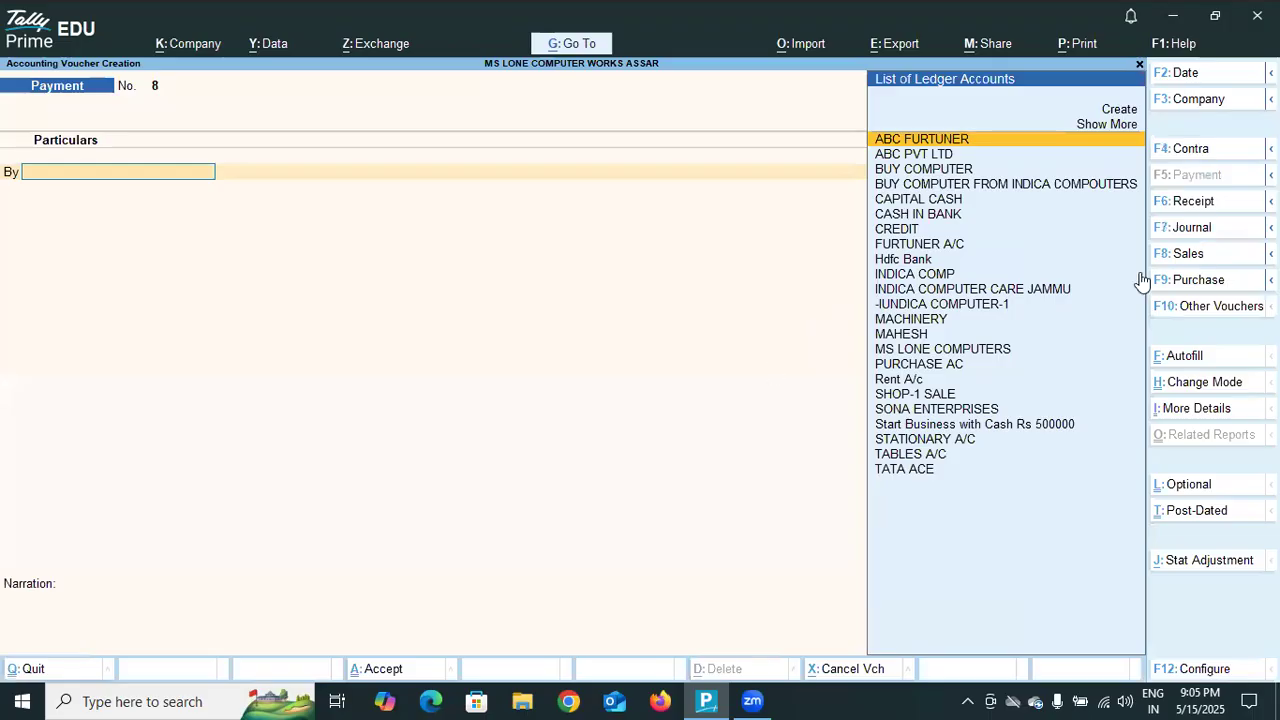
{"action": "key", "text": "Down"}
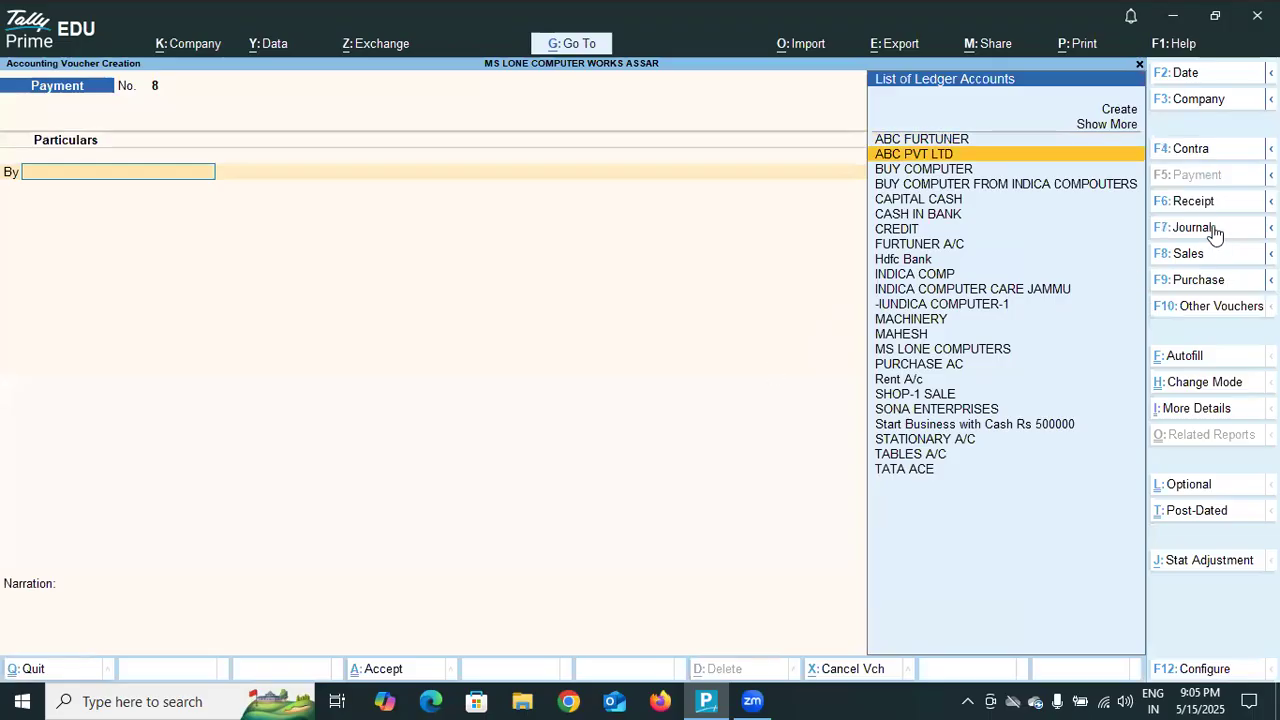
{"action": "left_click", "coordinate": [1216, 232]}
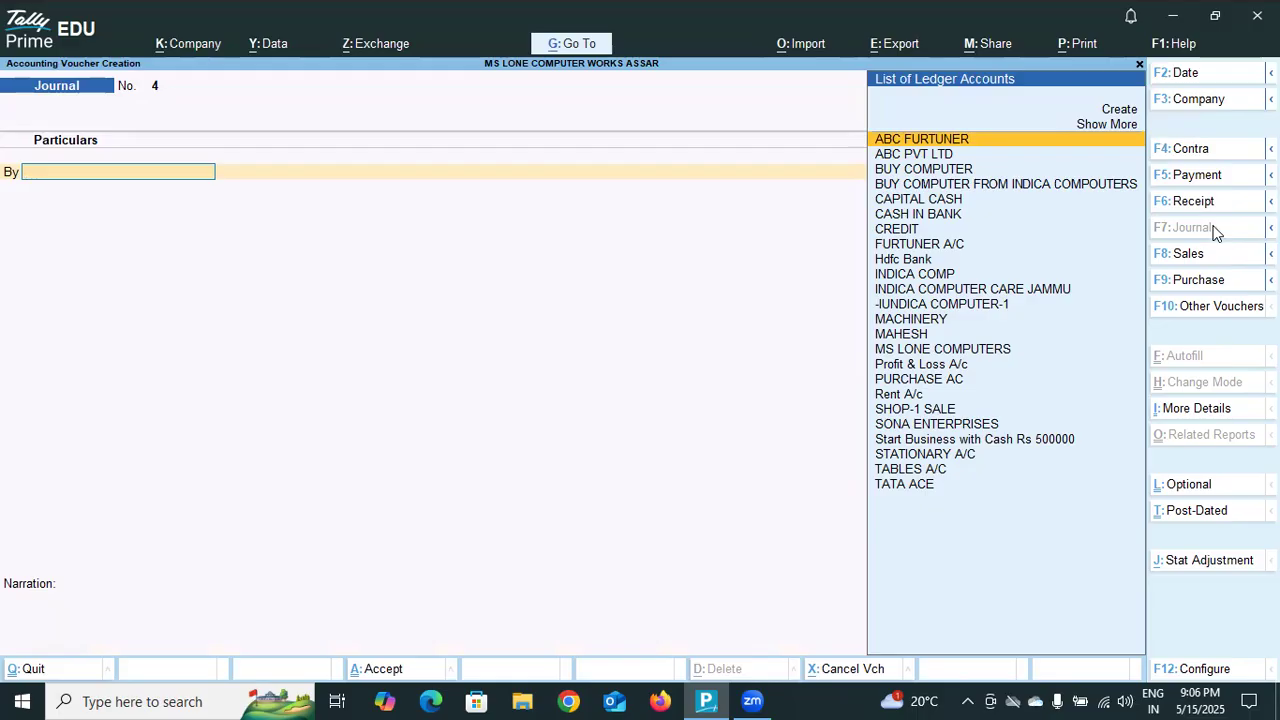
{"action": "left_click", "coordinate": [1208, 281]}
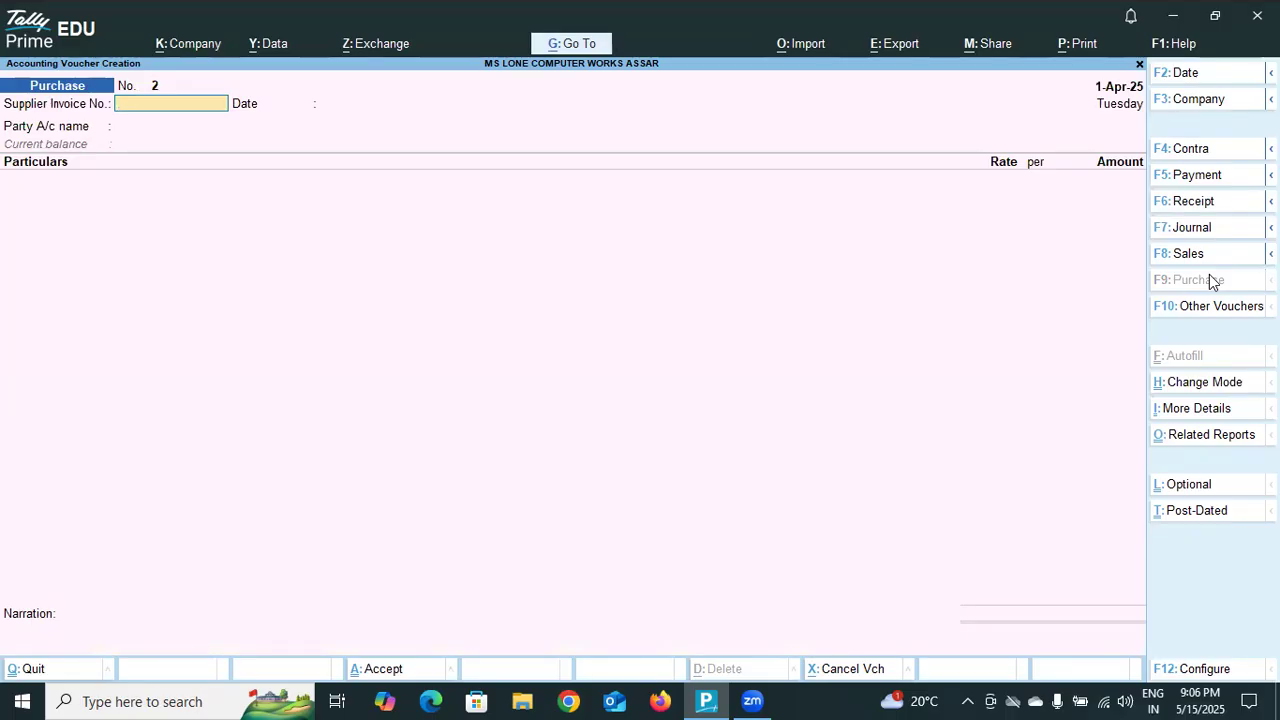
Set the purchase voucher's supplier invoice number to 111 and its date to 1-Apr-25.
{"action": "type", "text": "120"}
{"action": "key", "text": "BackSpace"}
{"action": "key", "text": "BackSpace"}
{"action": "key", "text": "BackSpace"}
{"action": "key", "text": "Return"}
{"action": "key", "text": "Return"}
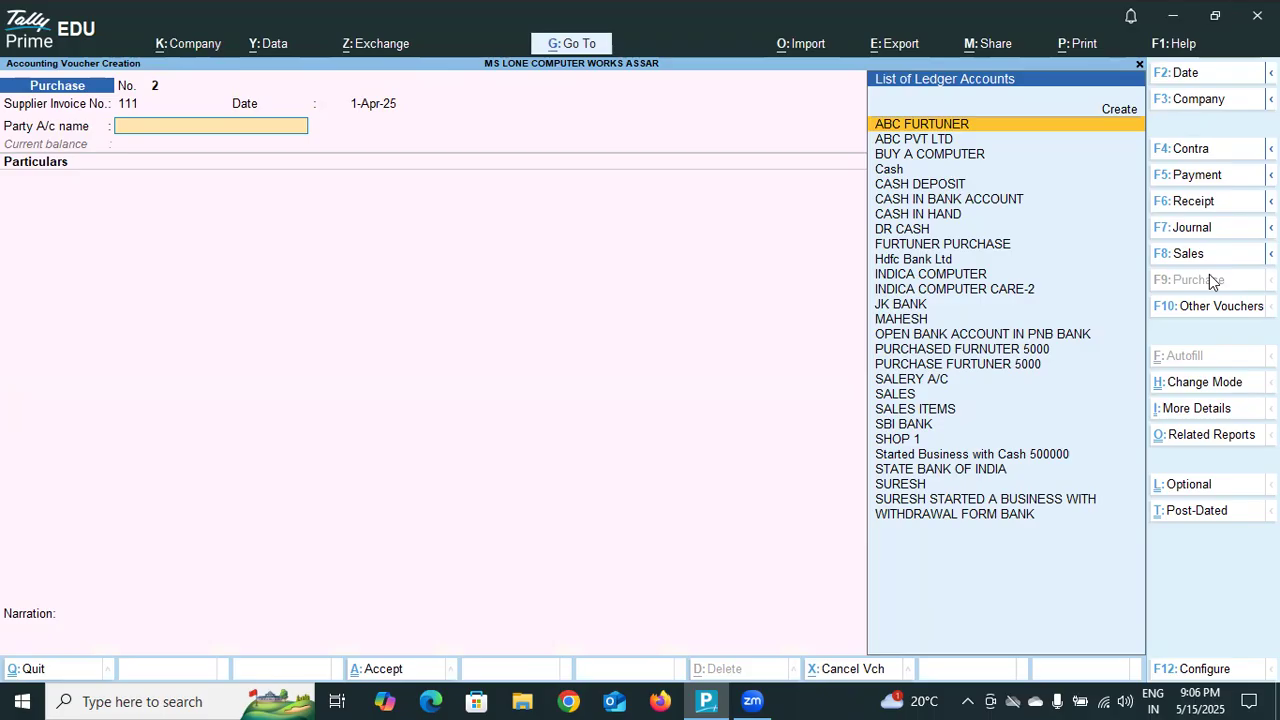
Start creating a new ledger for the voucher's party account and name it YASIR TRADERS without an alias.
{"action": "type", "text": "YA"}
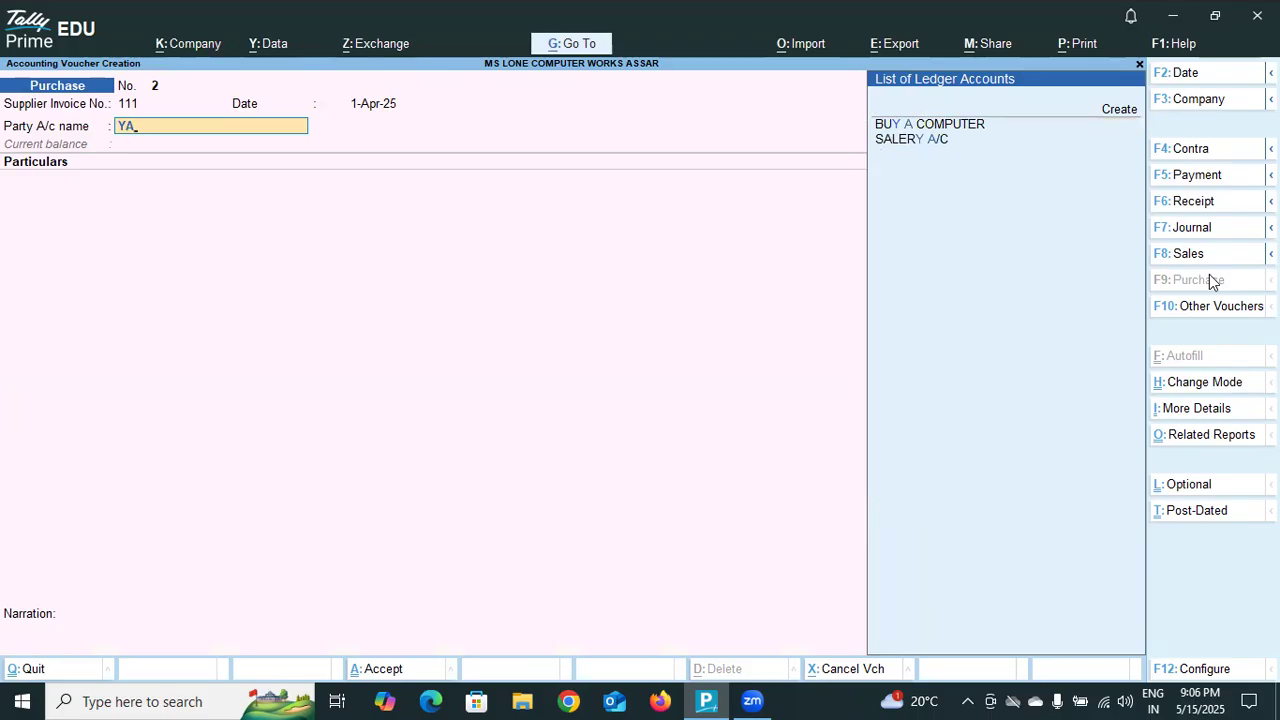
{"action": "key", "text": "Return"}
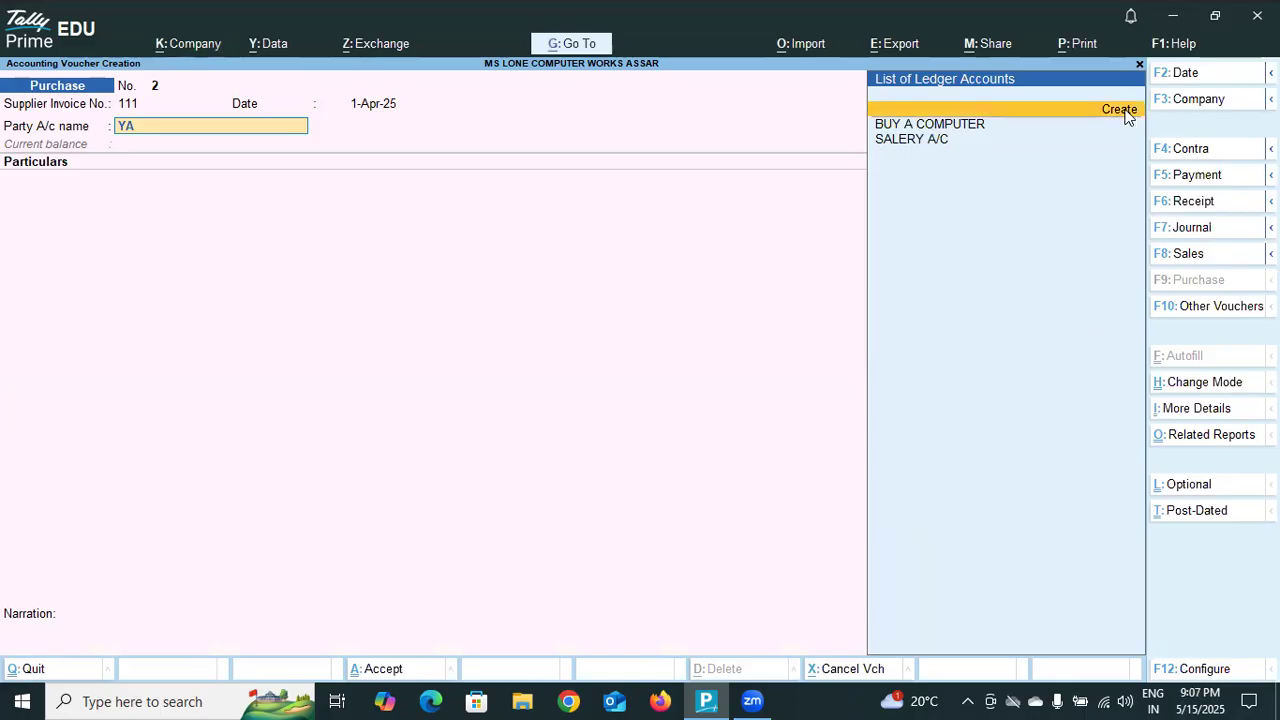
{"action": "left_click", "coordinate": [1120, 110]}
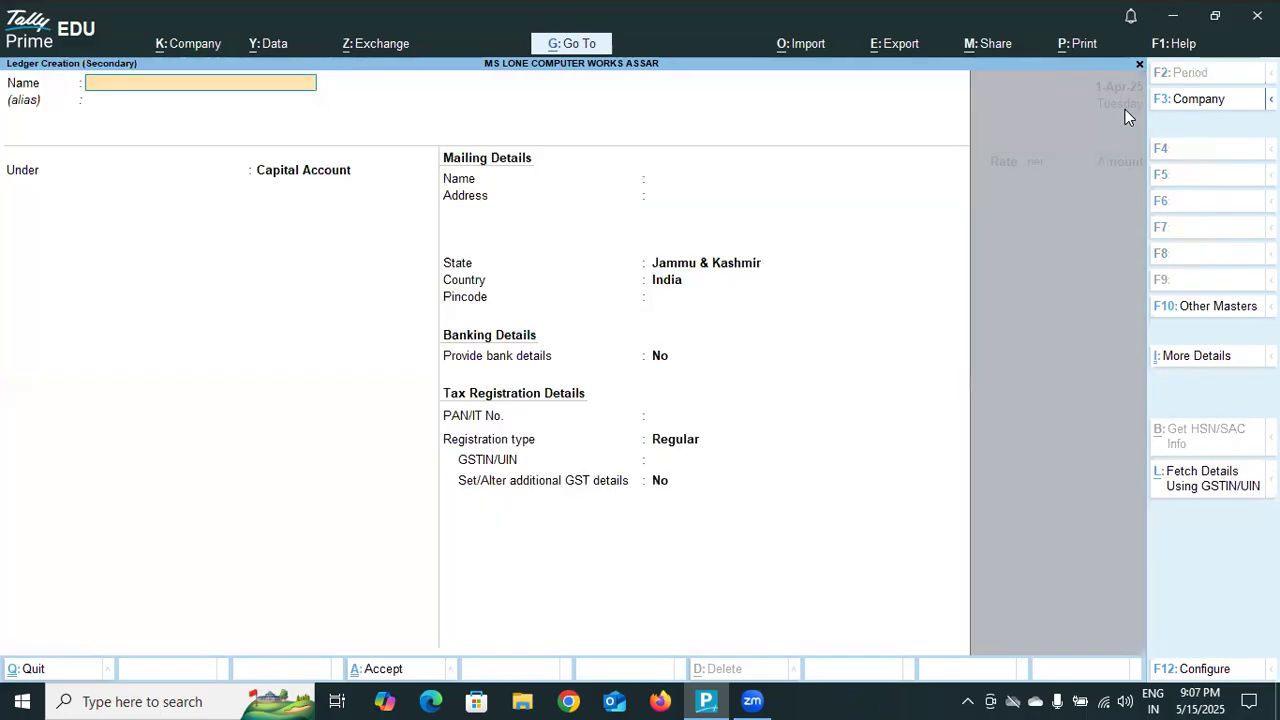
{"action": "type", "text": "YASIR AC"}
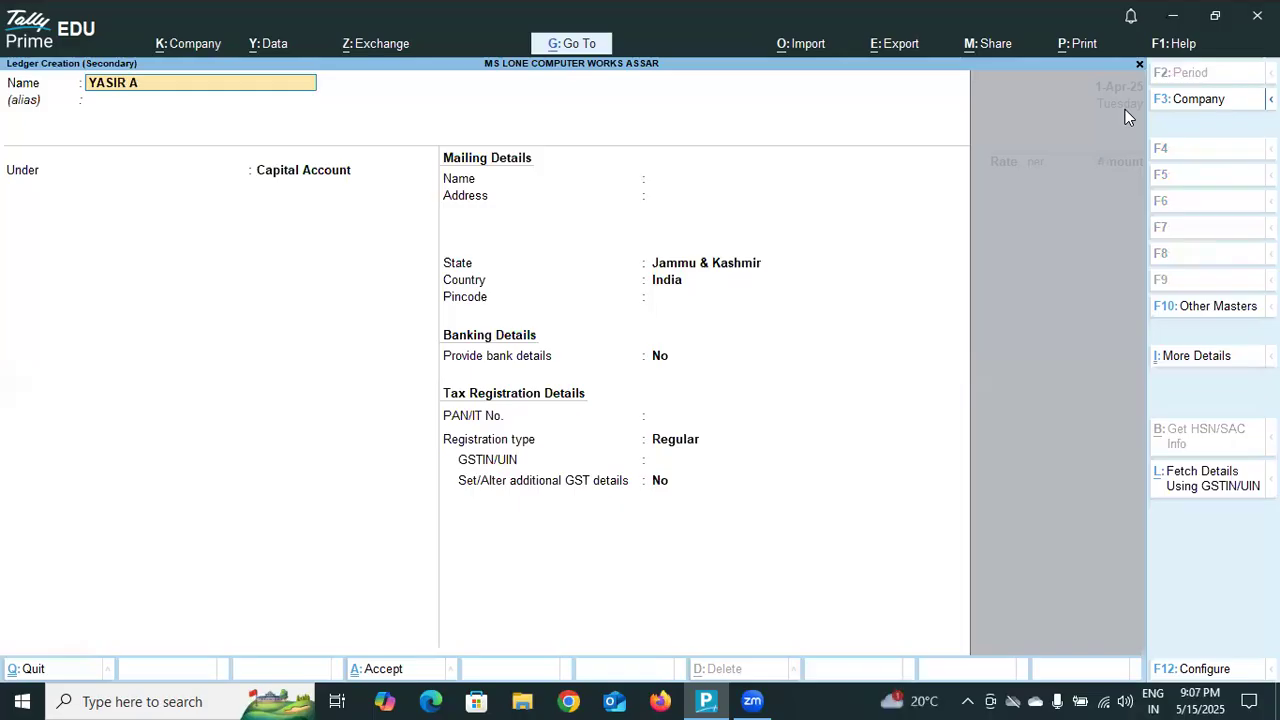
{"action": "key", "text": "BackSpace"}
{"action": "key", "text": "BackSpace"}
{"action": "type", "text": "TRADERS"}
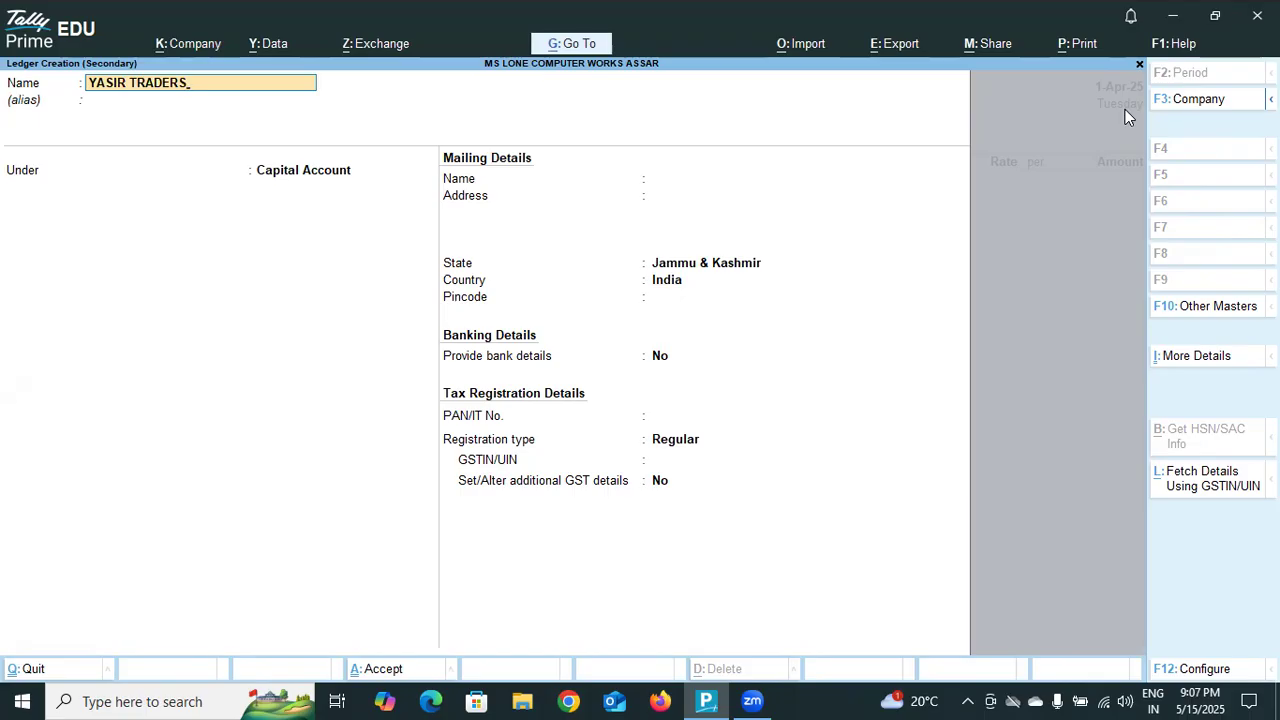
{"action": "key", "text": "Return"}
{"action": "key", "text": "Return"}
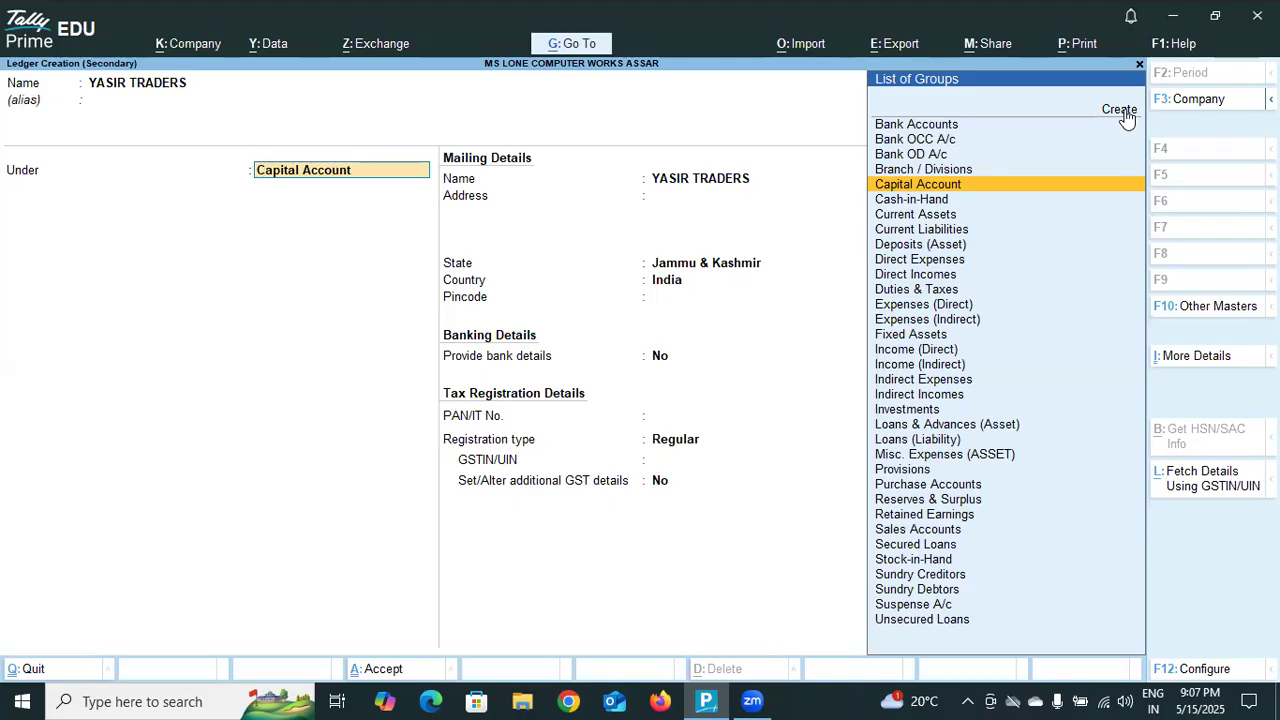
Place the YASIR TRADERS ledger under the Sundry Creditors group.
{"action": "type", "text": "SUnd"}
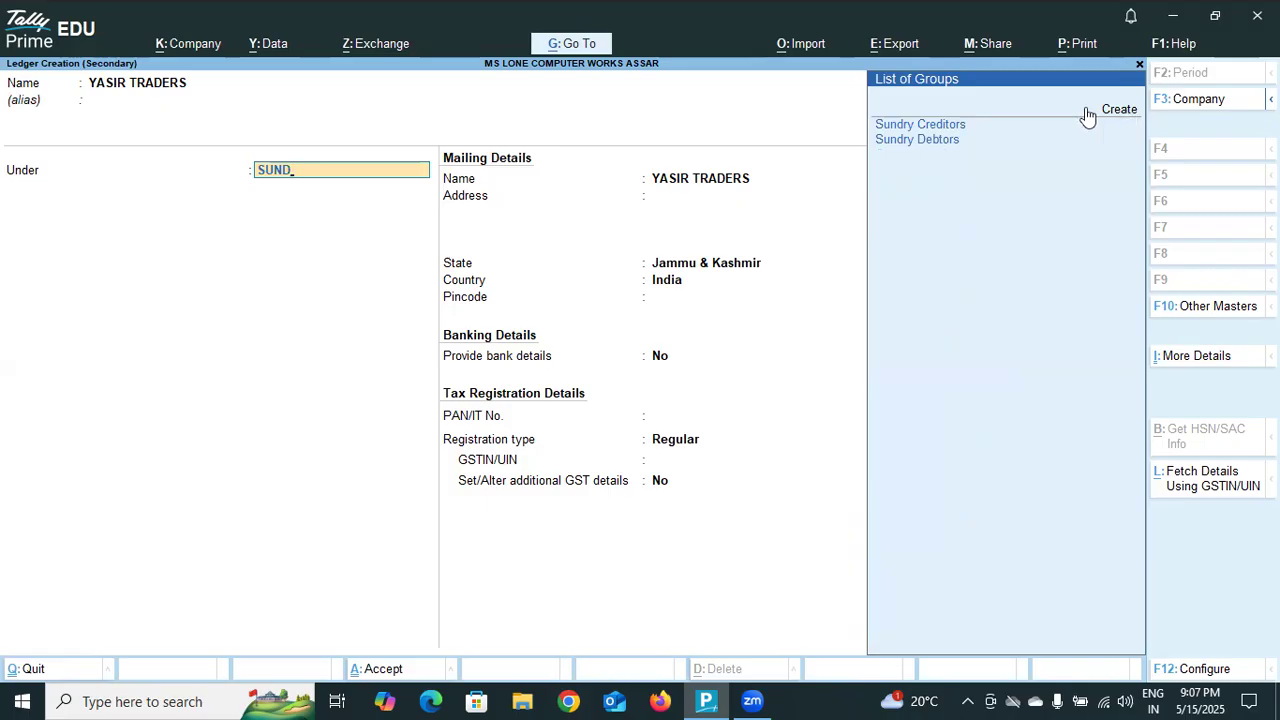
{"action": "left_click", "coordinate": [938, 130]}
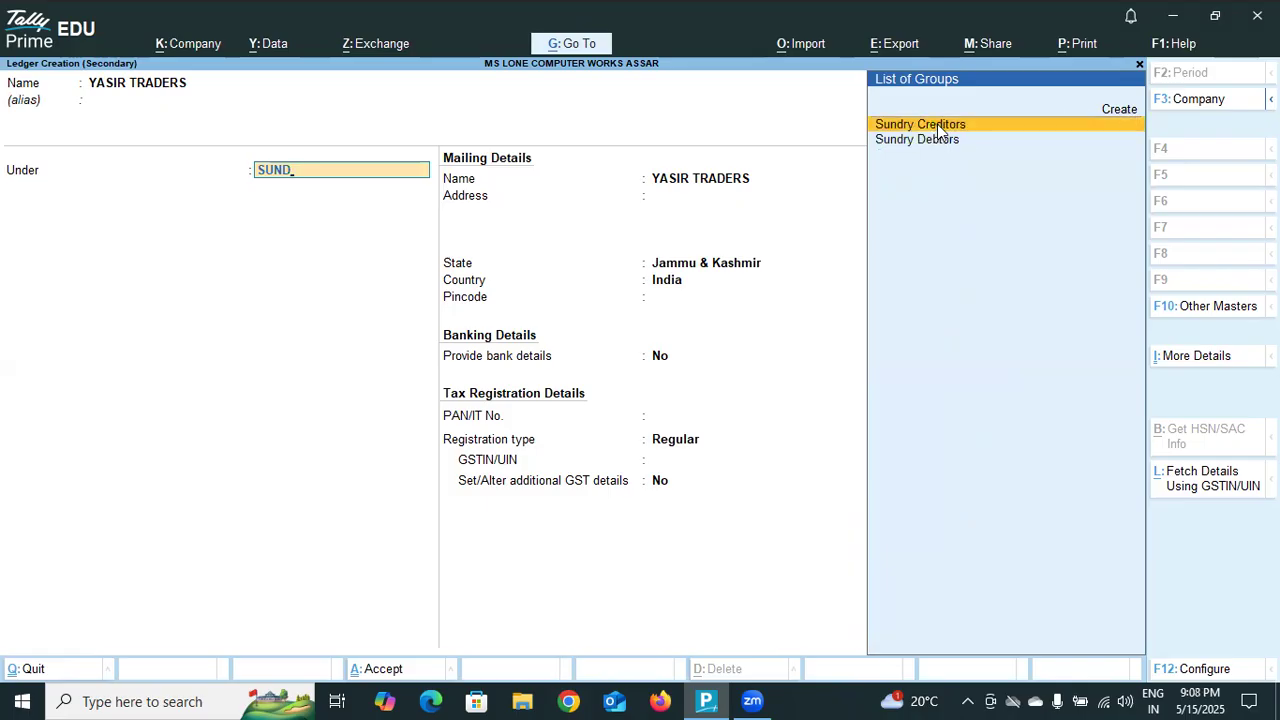
{"action": "left_click", "coordinate": [937, 127]}
Accept the ledger's default bill-by-bill, mailing, banking and Regular GST registration settings, leave GSTIN/UIN blank, and save it.
{"action": "key", "text": "Return"}
{"action": "key", "text": "Return"}
{"action": "key", "text": "Return"}
{"action": "key", "text": "Return"}
{"action": "key", "text": "Return"}
{"action": "key", "text": "Return"}
{"action": "key", "text": "Return"}
{"action": "key", "text": "Return"}
{"action": "key", "text": "Return"}
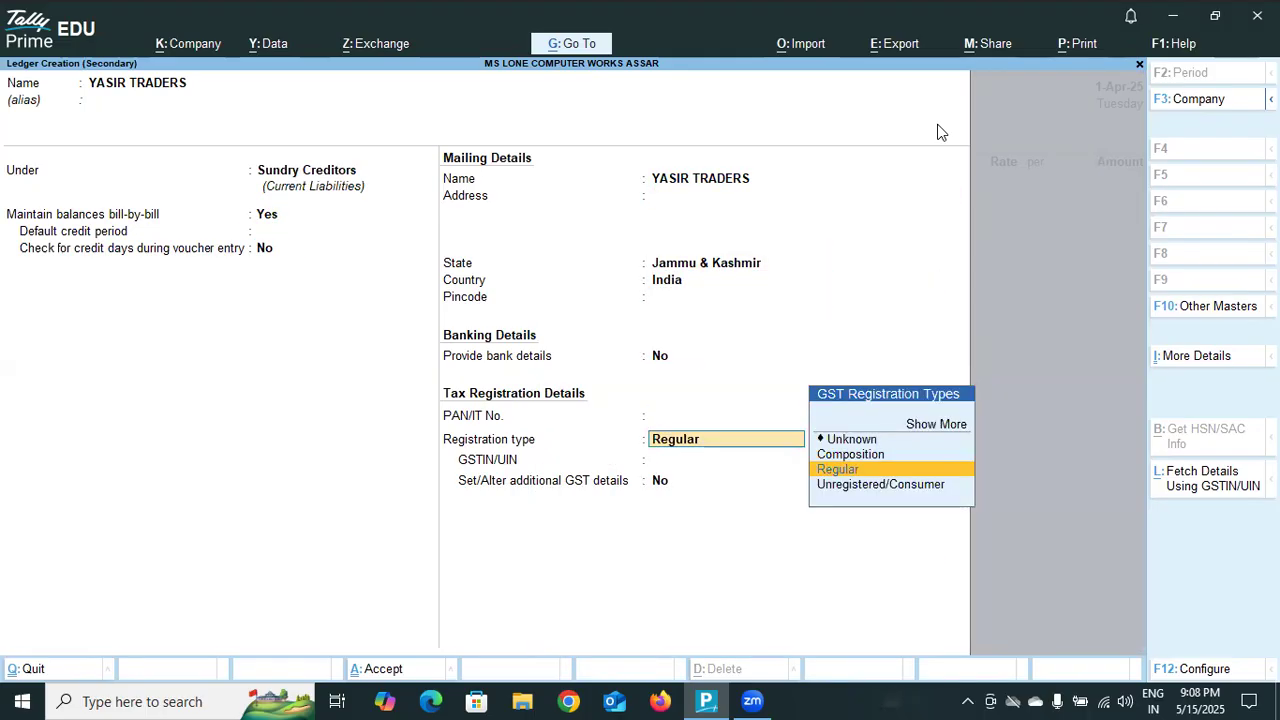
{"action": "key", "text": "Return"}
{"action": "key", "text": "Return"}
{"action": "key", "text": "Return"}
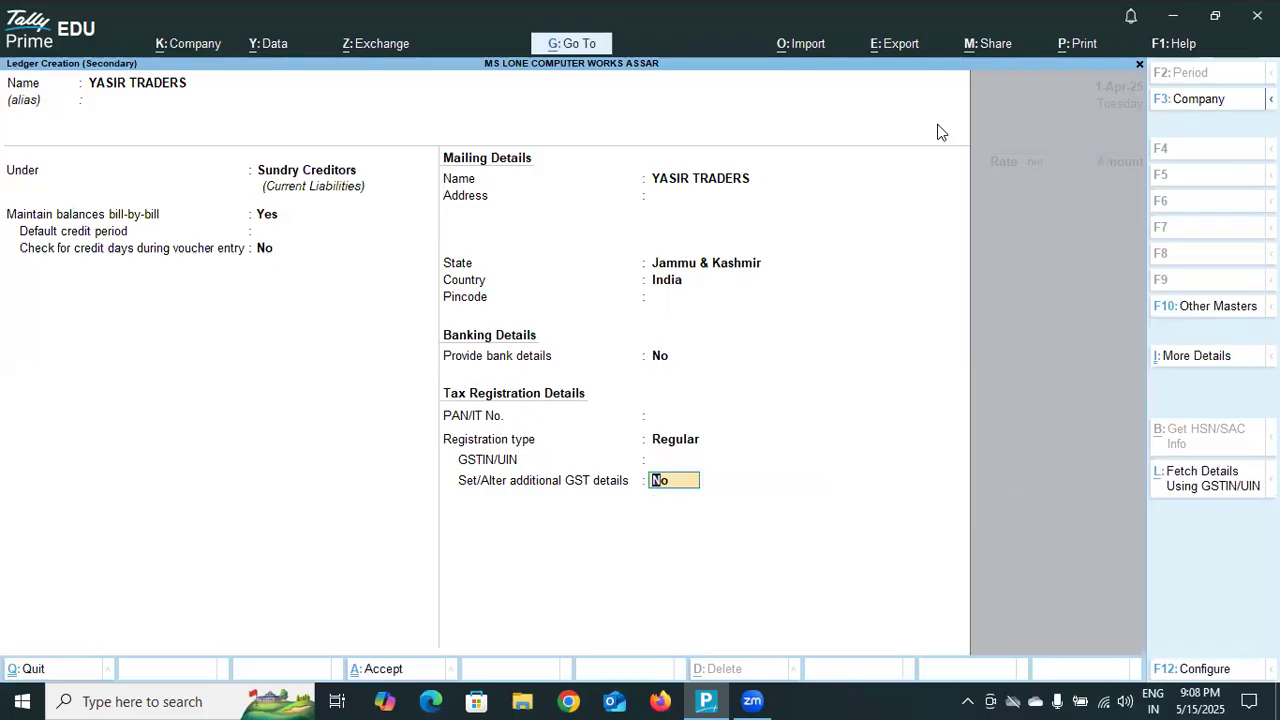
{"action": "key", "text": "Return"}
{"action": "key", "text": "Return"}
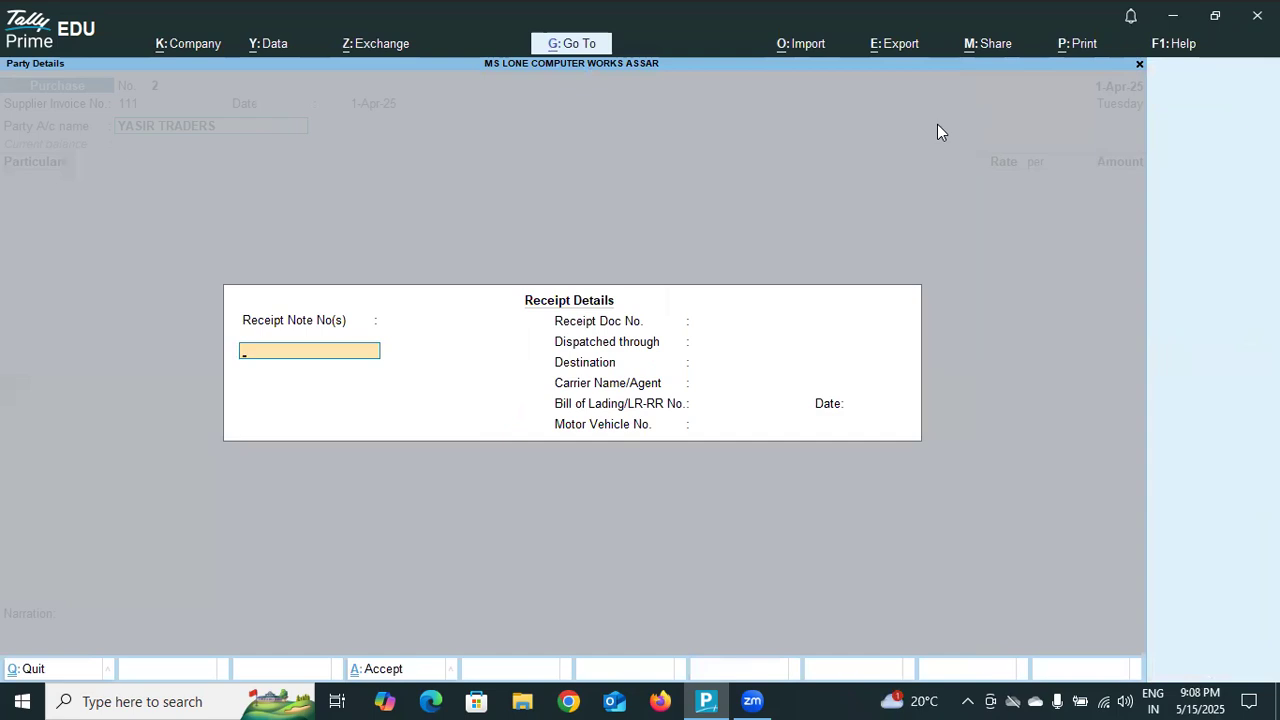
Enter receipt note number 23 dated 1-Apr-25 in the purchase receipt details.
{"action": "type", "text": "23"}
{"action": "key", "text": "Return"}
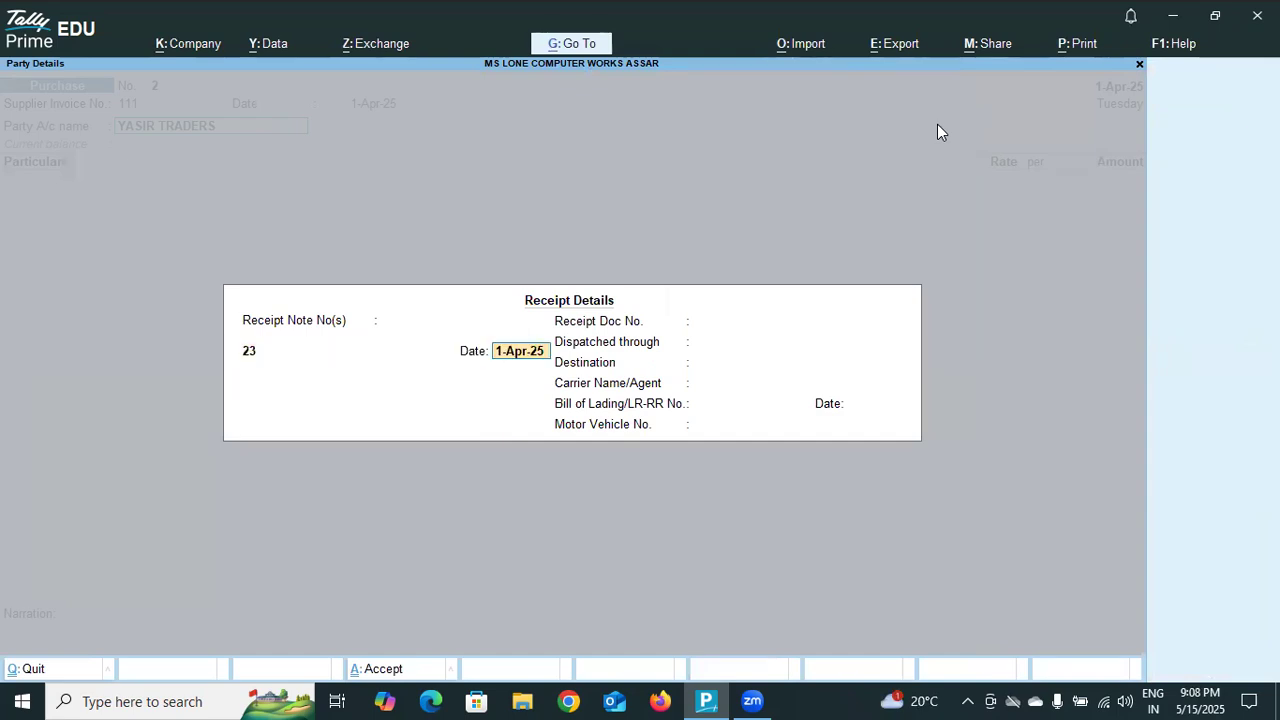
{"action": "key", "text": "Return"}
Set the receipt destination to JAMMU, fill in the carrier or agent name, and finish the receipt details.
{"action": "key", "text": "Return"}
{"action": "key", "text": "Return"}
{"action": "key", "text": "Return"}
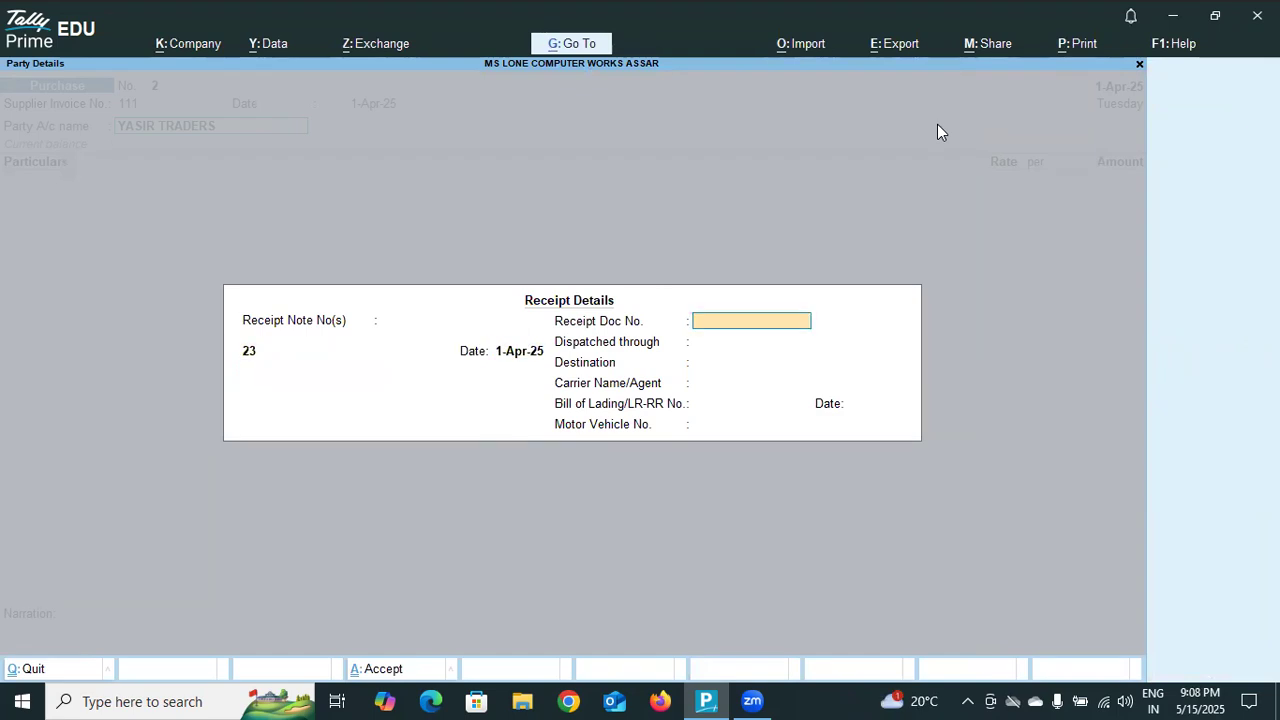
{"action": "type", "text": "JAMMU"}
{"action": "key", "text": "Return"}
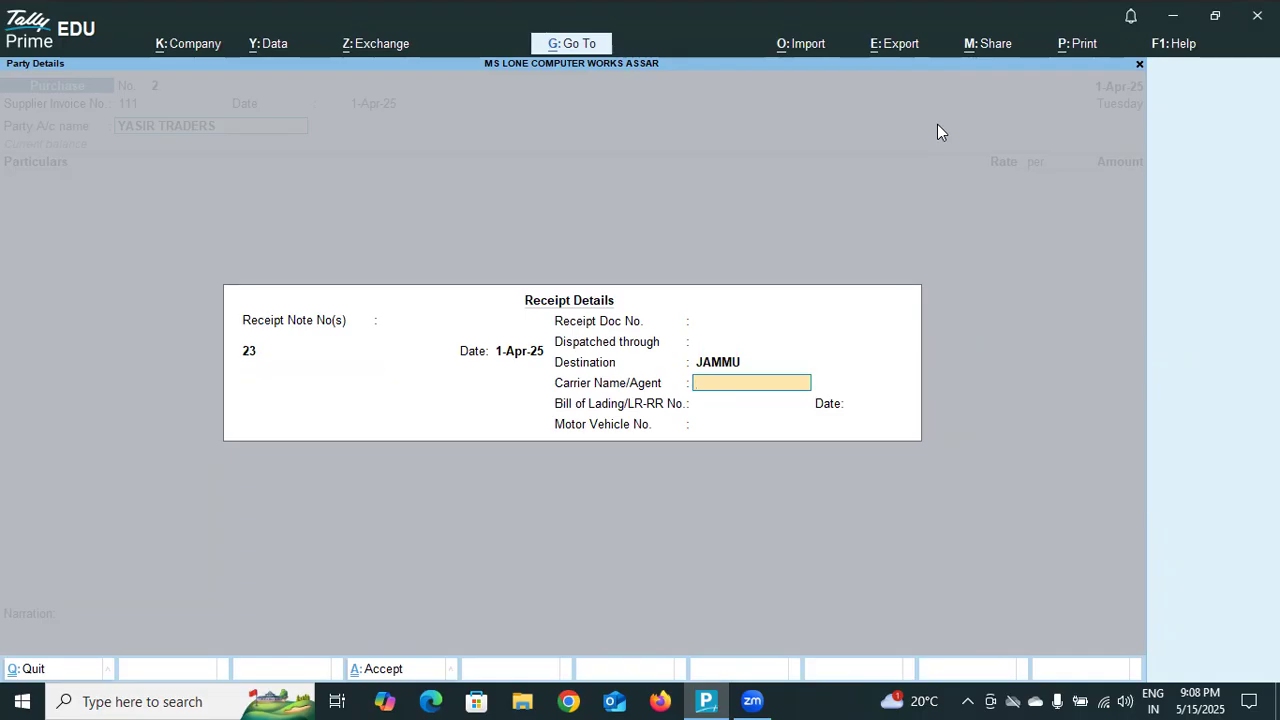
{"action": "type", "text": "YASU"}
{"action": "key", "text": "Return"}
{"action": "key", "text": "Return"}
{"action": "key", "text": "Return"}
{"action": "key", "text": "Return"}
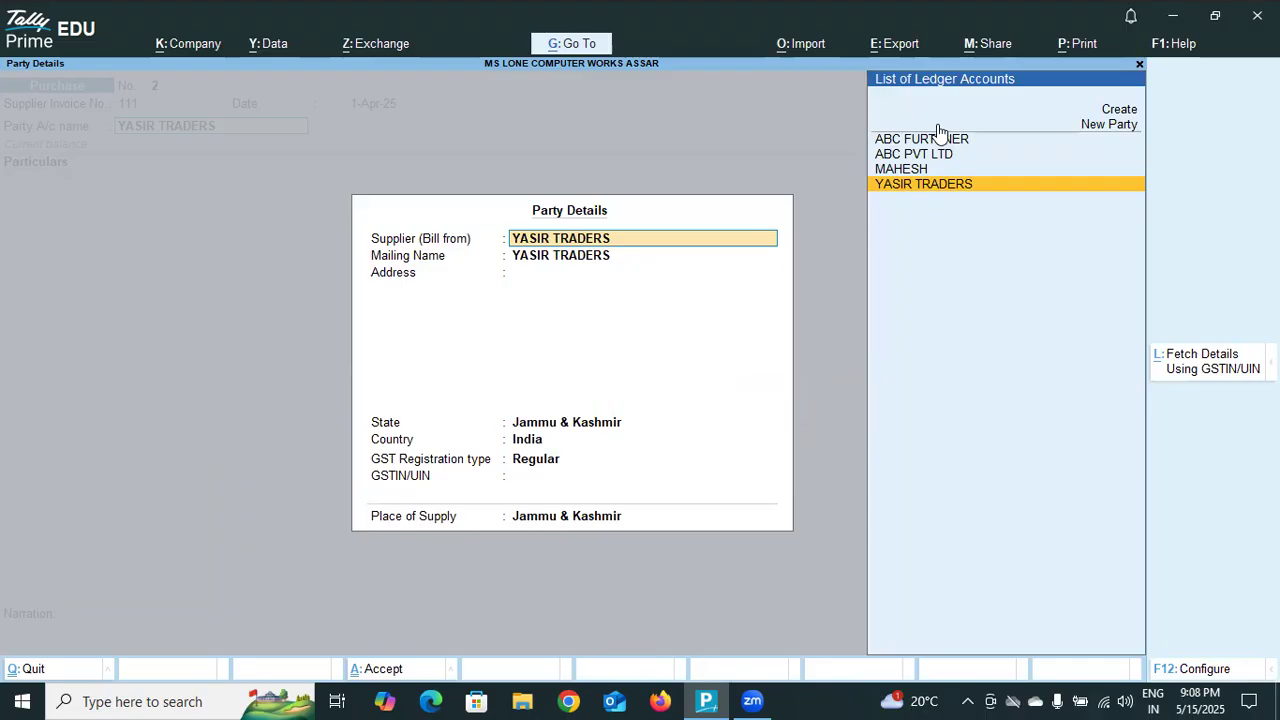
Keep YASIR TRADERS as the supplier and replace the mailing name with the supplier's postal address.
{"action": "key", "text": "Return"}
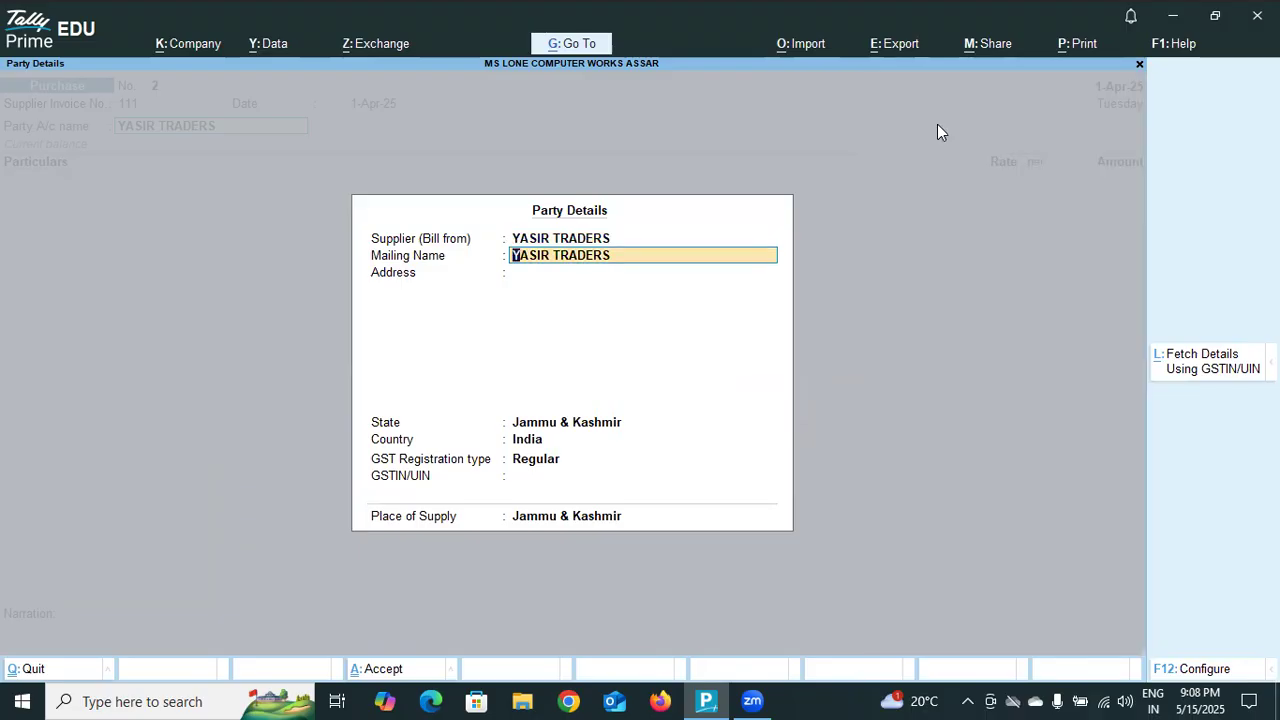
{"action": "key", "text": "Up"}
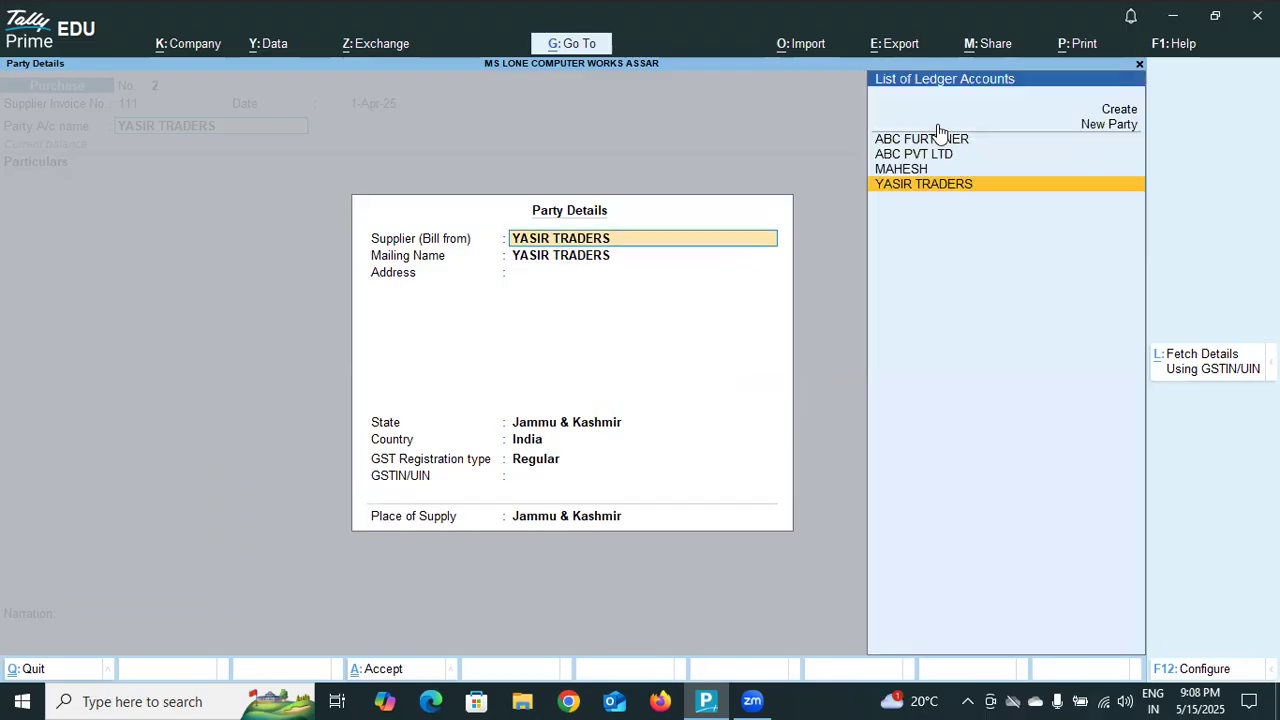
{"action": "key", "text": "Return"}
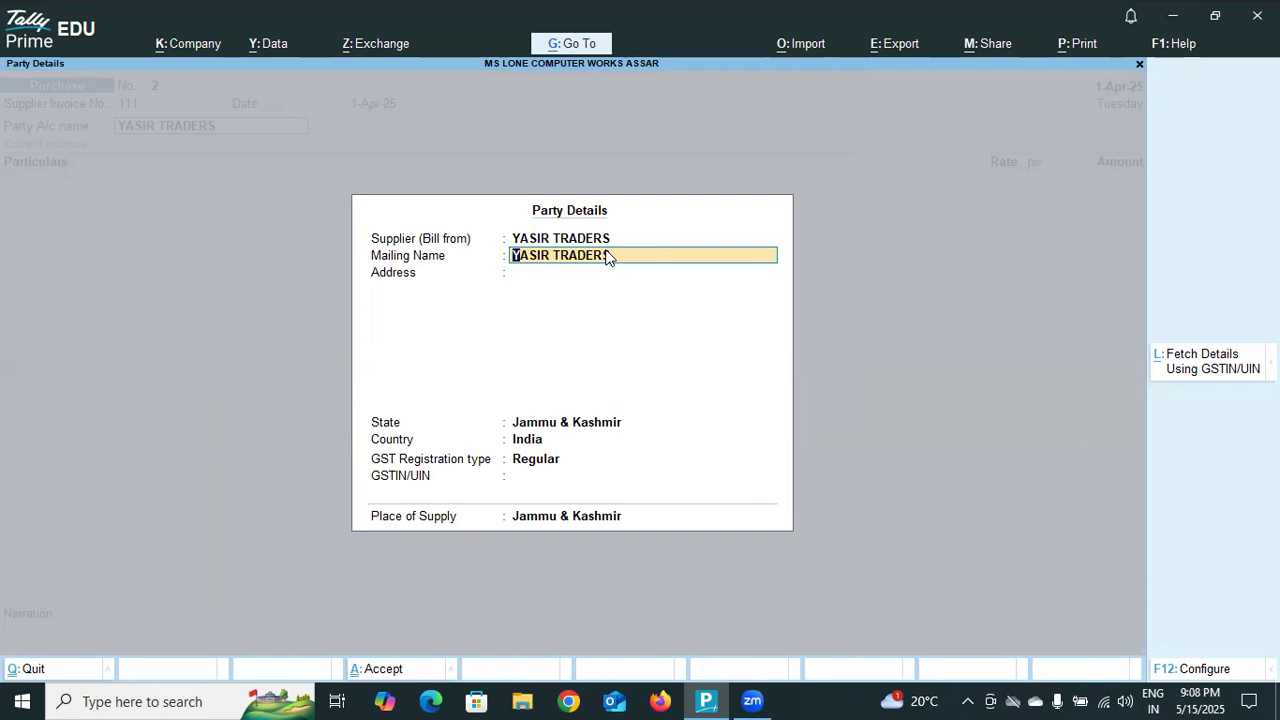
{"action": "key", "text": "Delete"}
{"action": "key", "text": "BackSpace"}
{"action": "key", "text": "BackSpace"}
{"action": "key", "text": "BackSpace"}
{"action": "key", "text": "BackSpace"}
{"action": "key", "text": "BackSpace"}
{"action": "key", "text": "BackSpace"}
{"action": "key", "text": "BackSpace"}
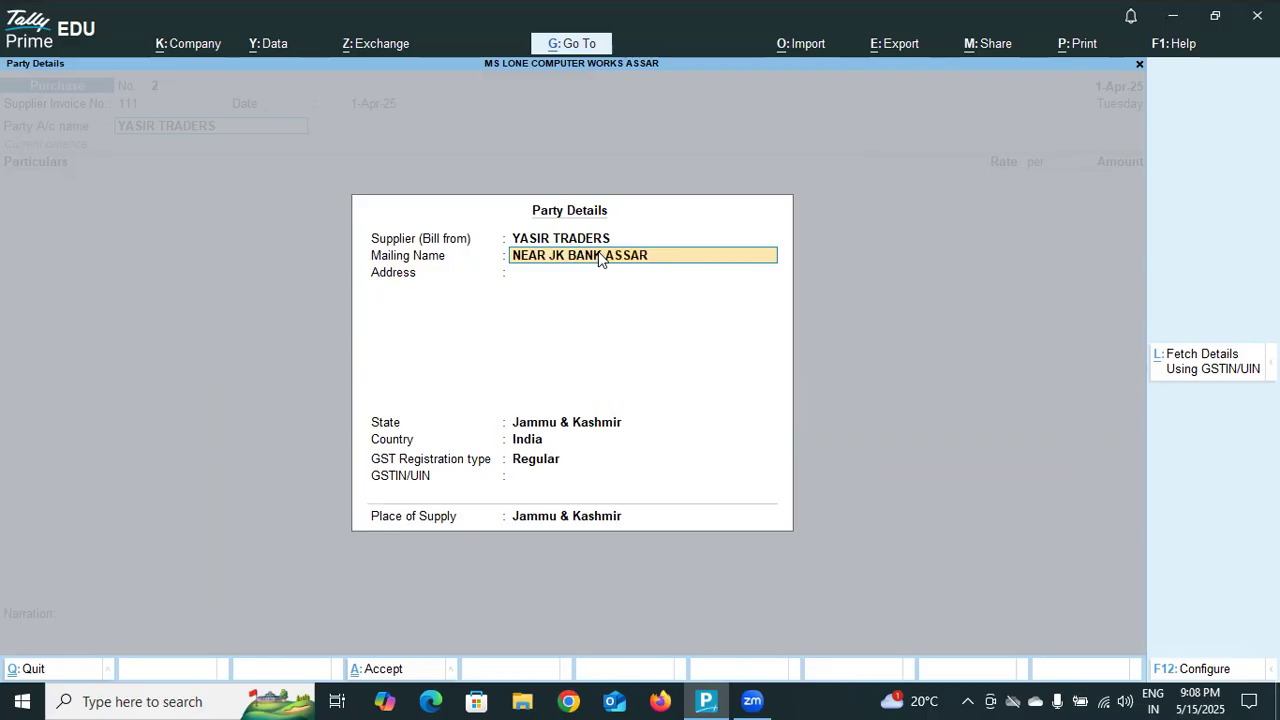
Accept the remaining party details with Jammu & Kashmir as state, India as country and Regular GST registration.
{"action": "key", "text": "Return"}
{"action": "key", "text": "Return"}
{"action": "key", "text": "Return"}
{"action": "key", "text": "Return"}
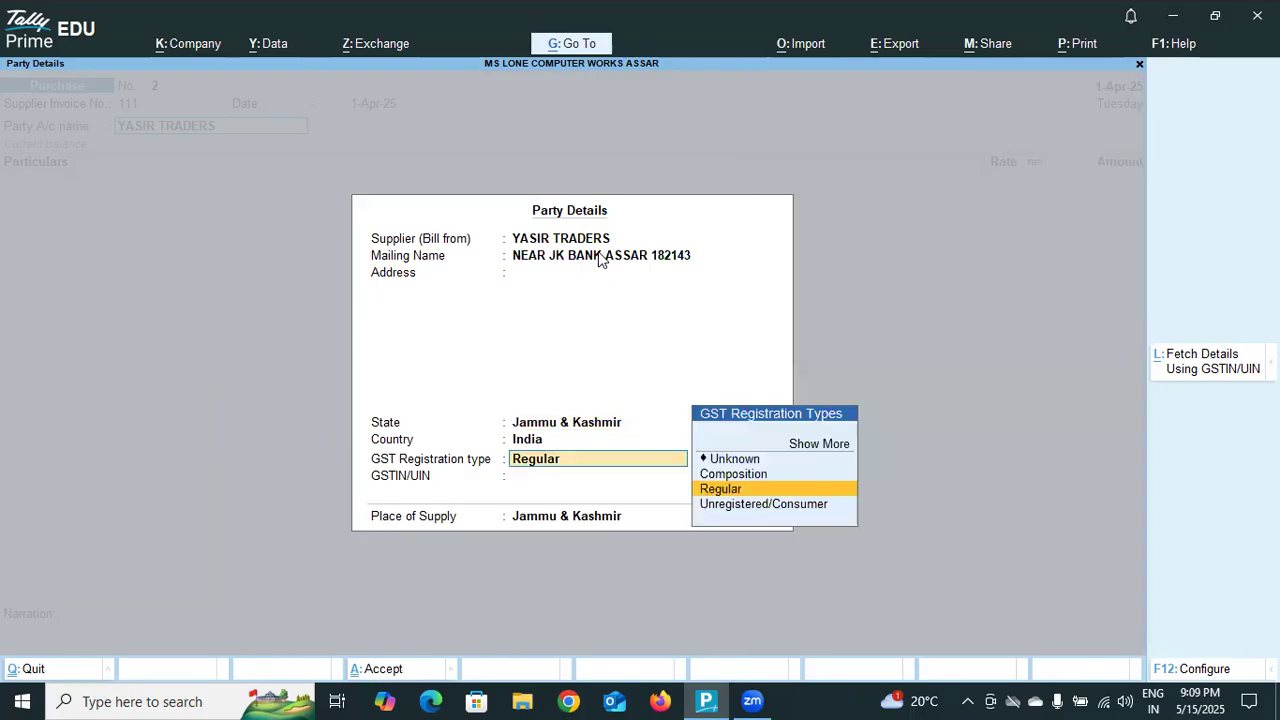
{"action": "key", "text": "Return"}
{"action": "key", "text": "Return"}
{"action": "key", "text": "Return"}
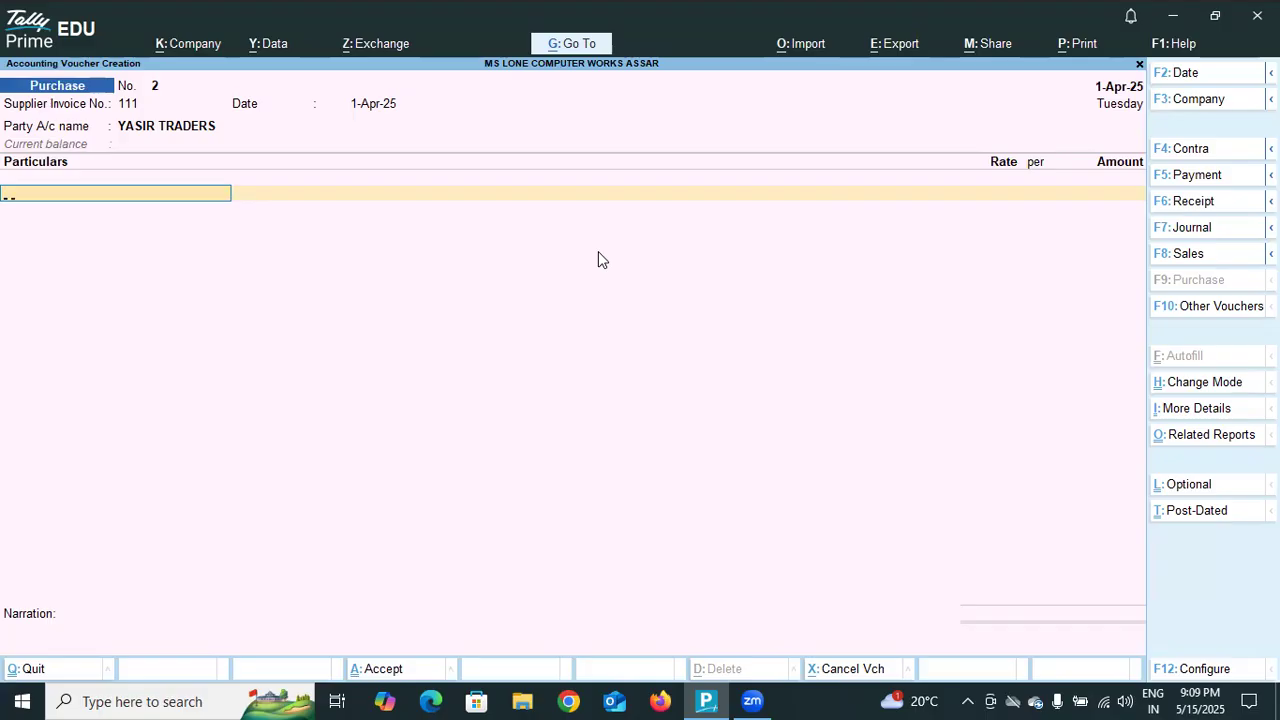
Start creating another ledger from the voucher's particulars line and name it YASIR TRADER without an alias.
{"action": "type", "text": "YA"}
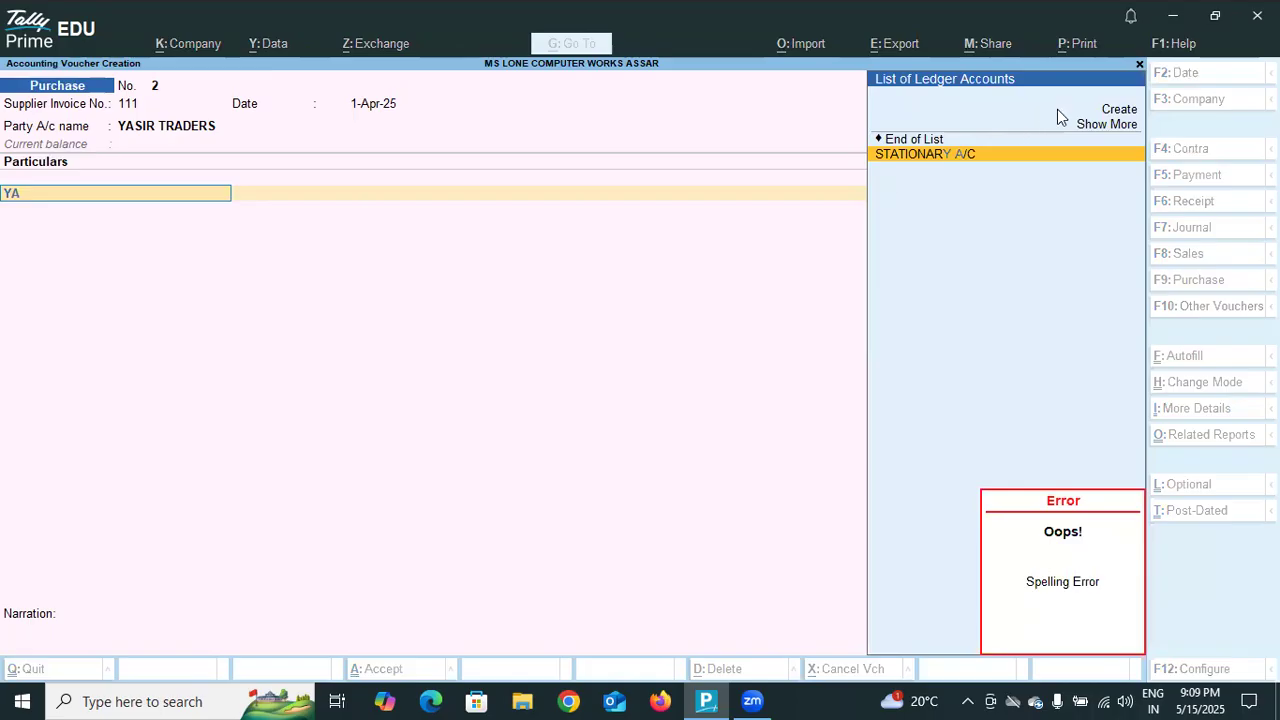
{"action": "left_click", "coordinate": [1119, 116]}
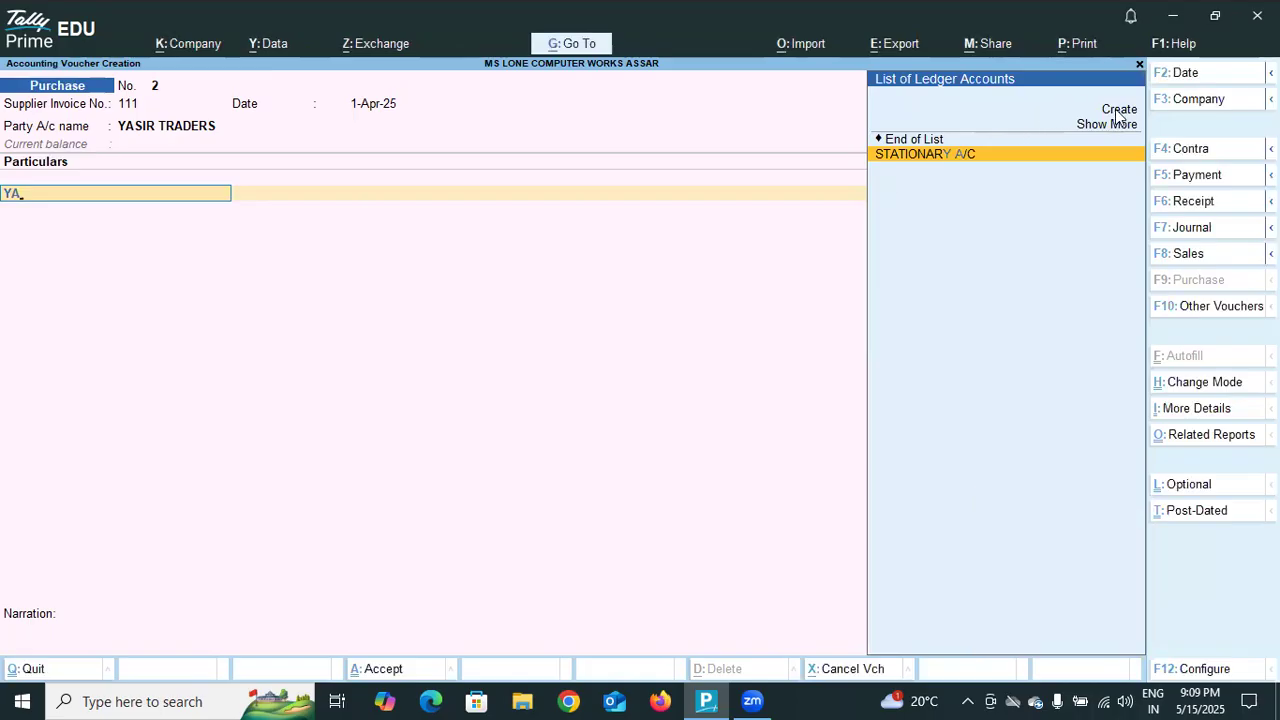
{"action": "left_click", "coordinate": [1119, 114]}
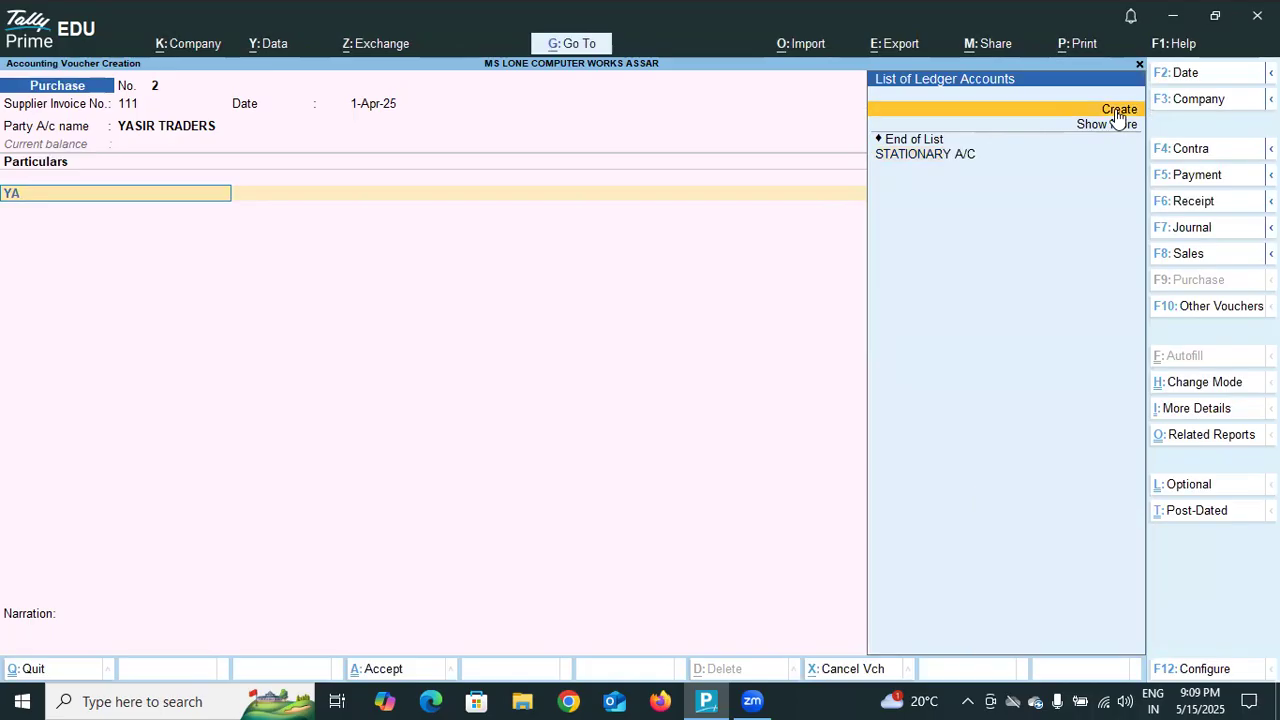
{"action": "left_click", "coordinate": [1119, 116]}
{"action": "type", "text": "YASIR TRADER"}
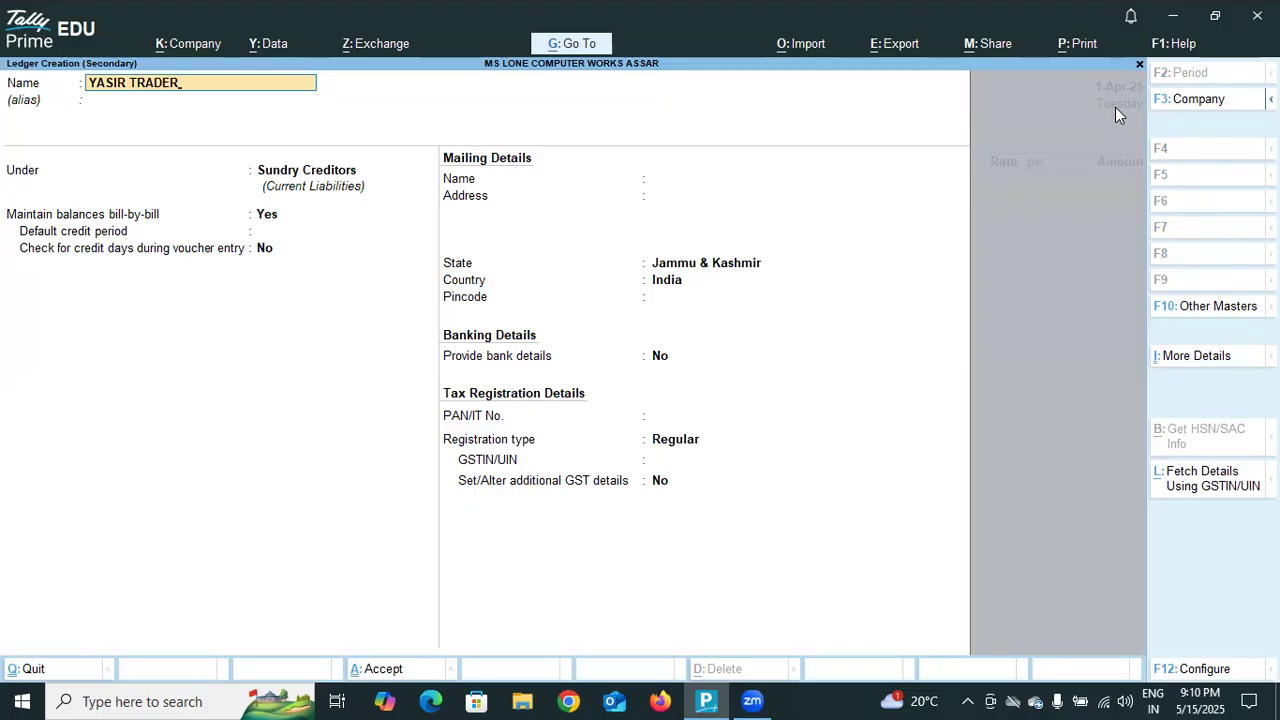
{"action": "key", "text": "Return"}
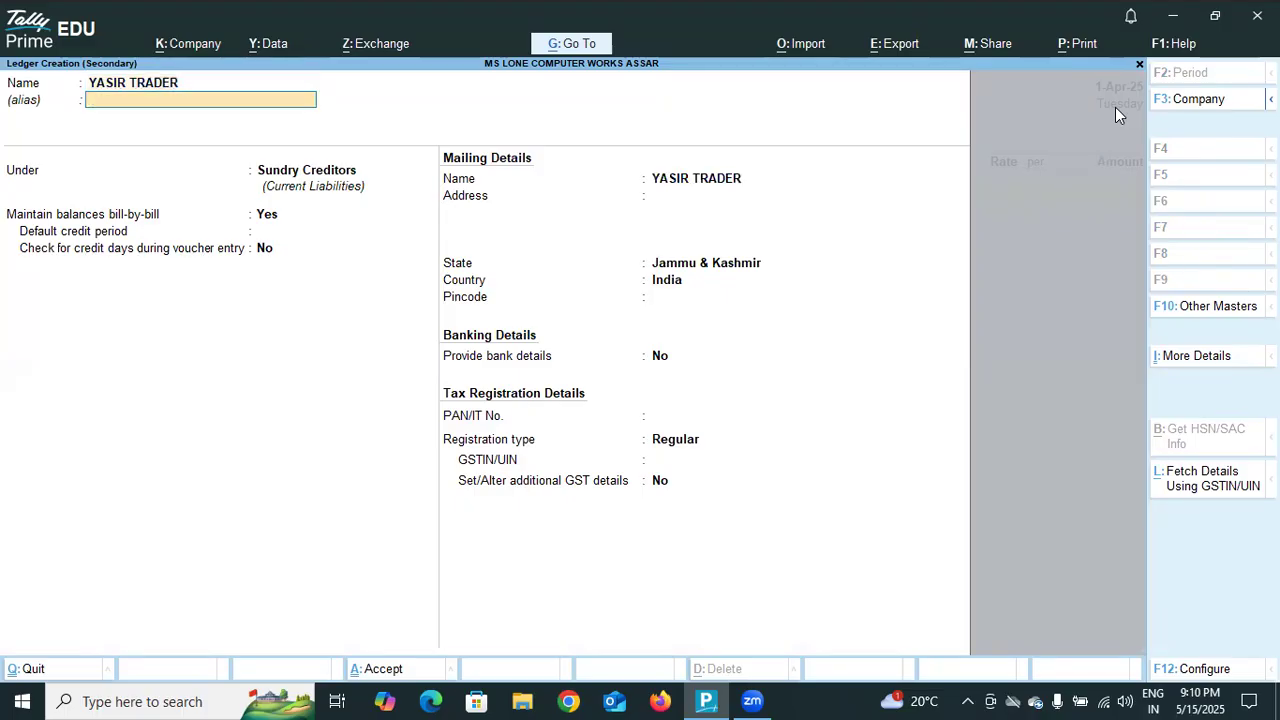
{"action": "key", "text": "Return"}
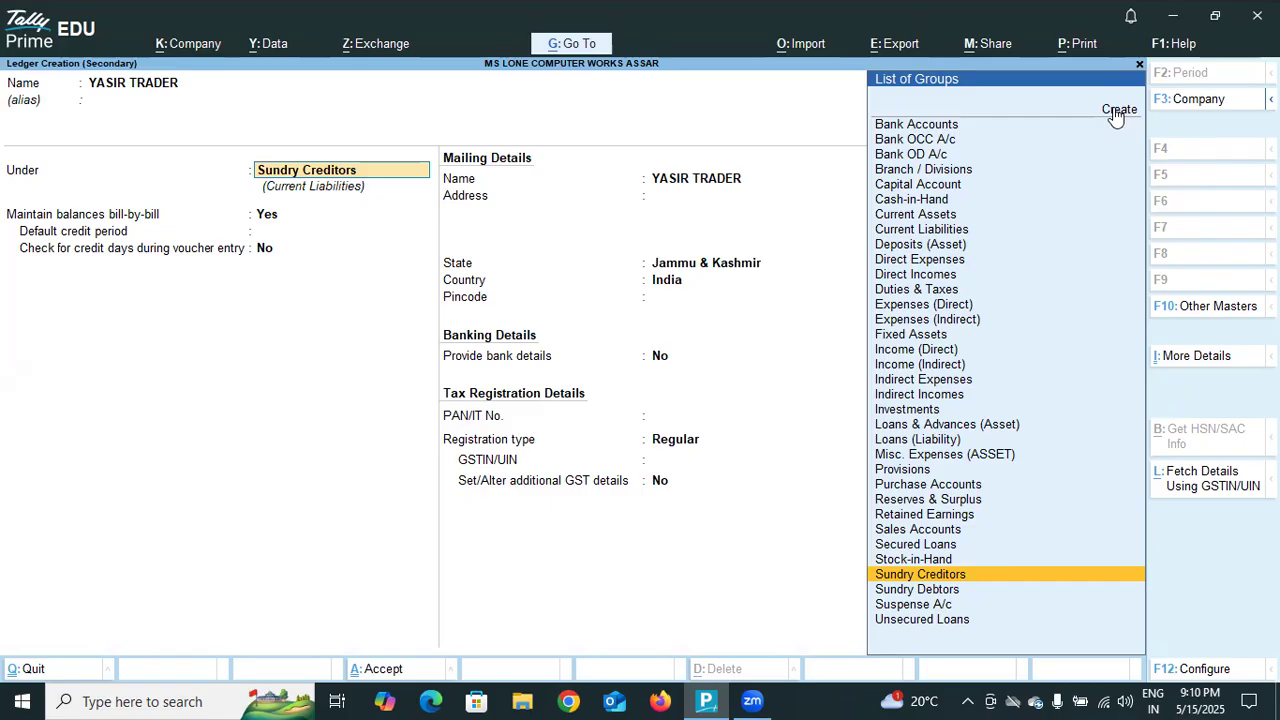
Keep the YASIR TRADER ledger under Sundry Creditors with bill-by-bill balances and Regular registration, leave the GSTIN blank, and save it.
{"action": "key", "text": "Return"}
{"action": "key", "text": "Return"}
{"action": "key", "text": "Return"}
{"action": "key", "text": "Return"}
{"action": "key", "text": "Return"}
{"action": "key", "text": "Return"}
{"action": "key", "text": "Return"}
{"action": "key", "text": "Return"}
{"action": "key", "text": "Return"}
{"action": "key", "text": "Return"}
{"action": "key", "text": "Return"}
{"action": "key", "text": "Return"}
{"action": "key", "text": "Return"}
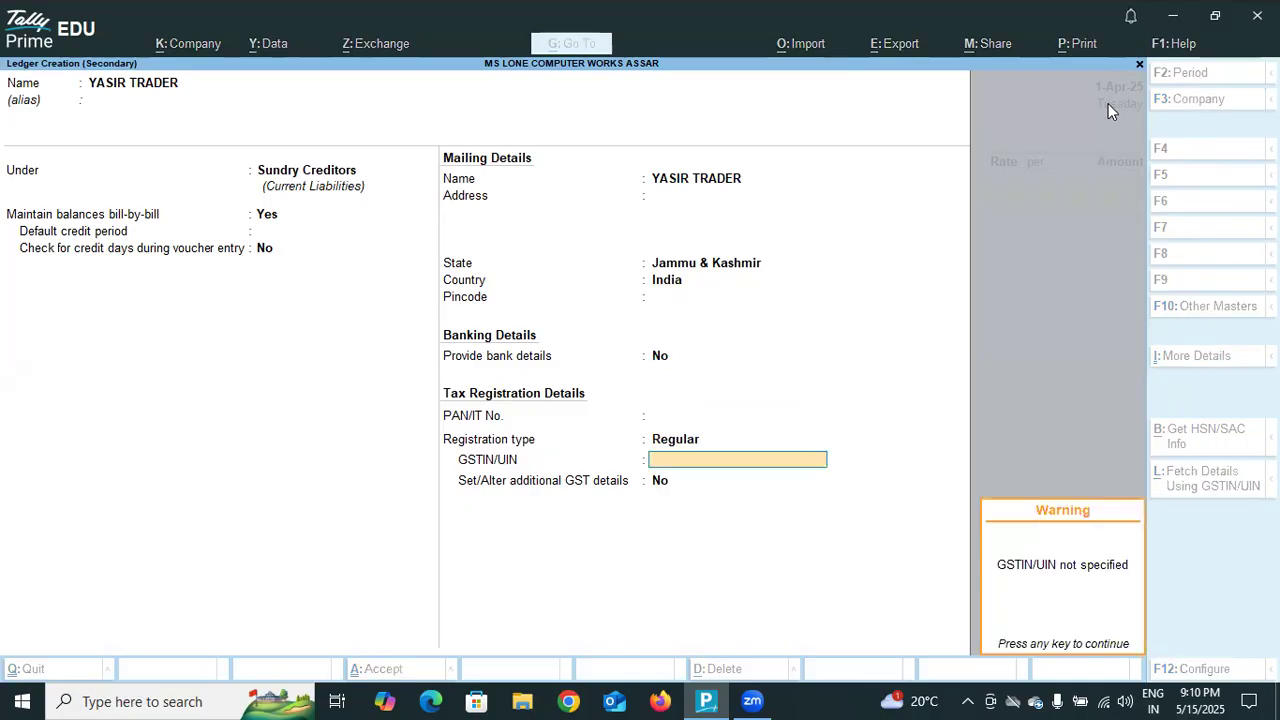
{"action": "key", "text": "Return"}
{"action": "key", "text": "Return"}
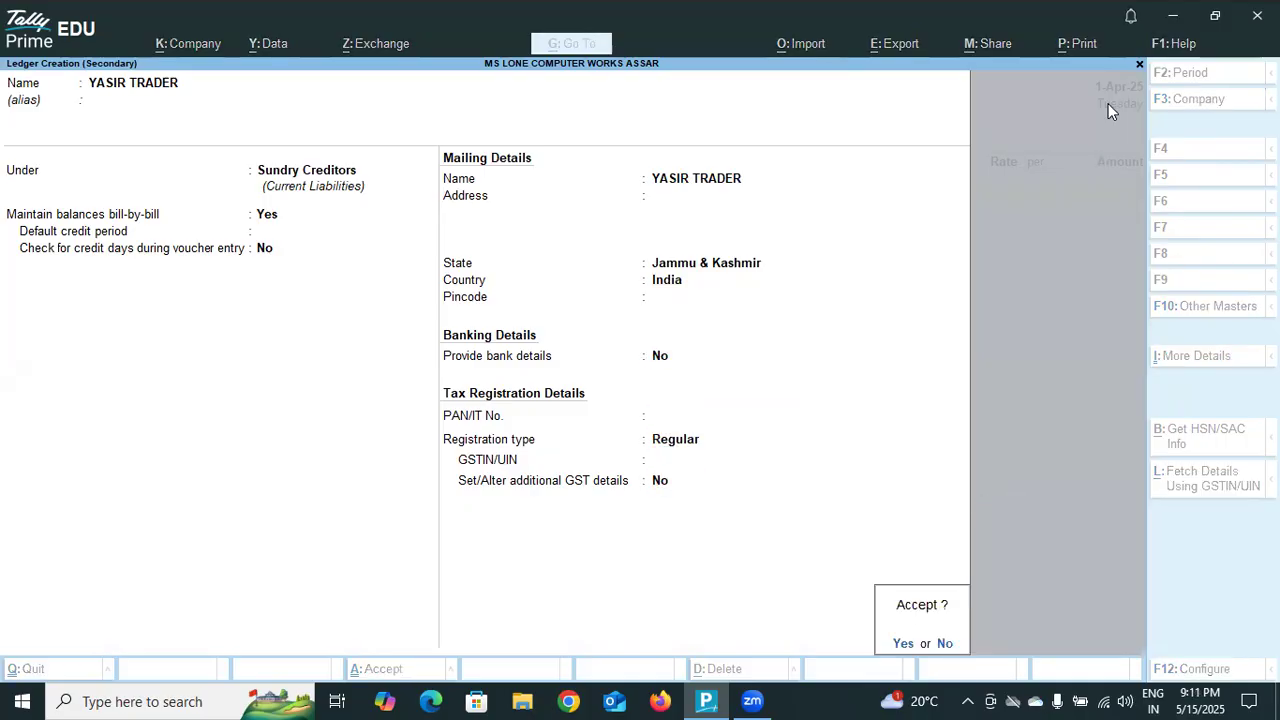
{"action": "key", "text": "Return"}
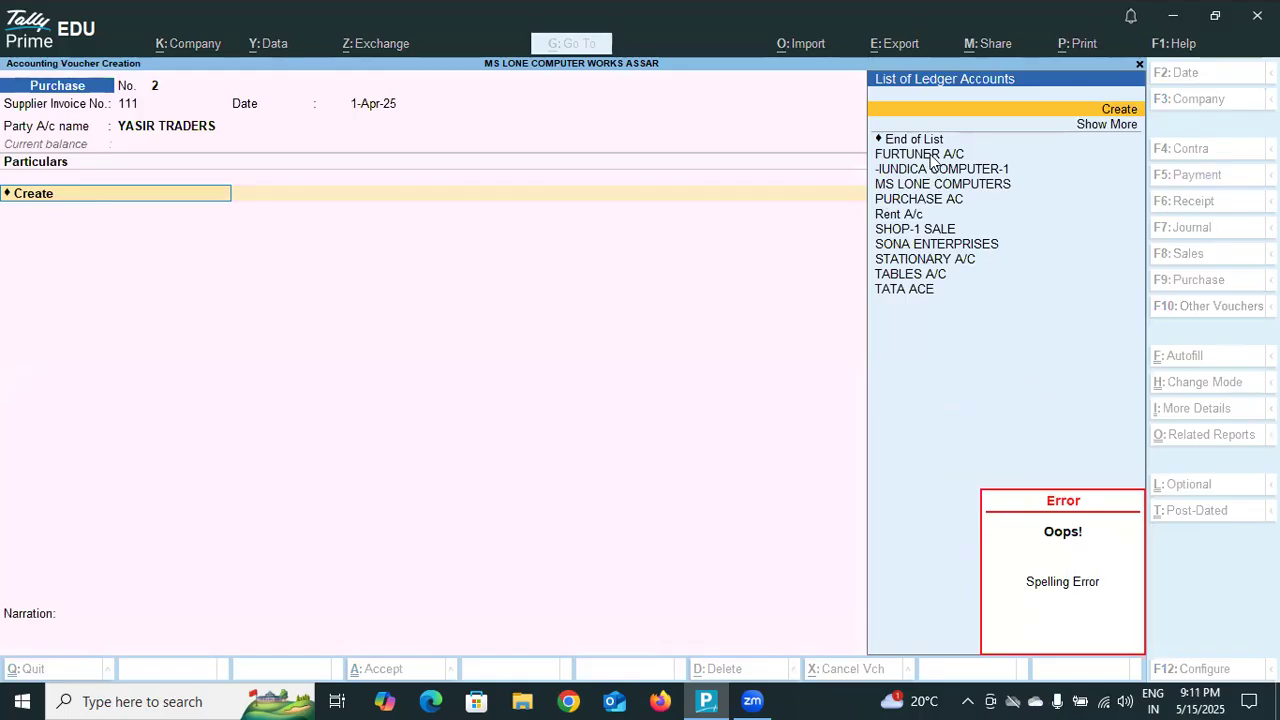
{"action": "left_click", "coordinate": [1082, 112]}
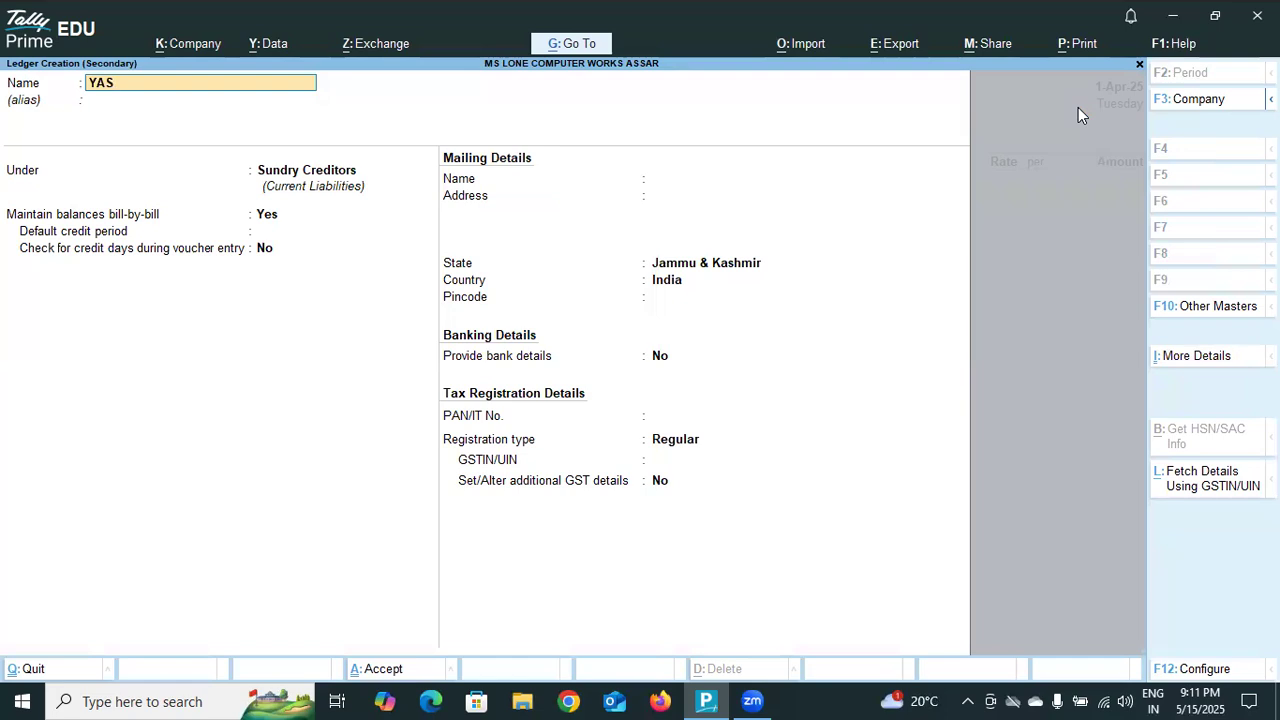
{"action": "type", "text": "YASIR TRADER"}
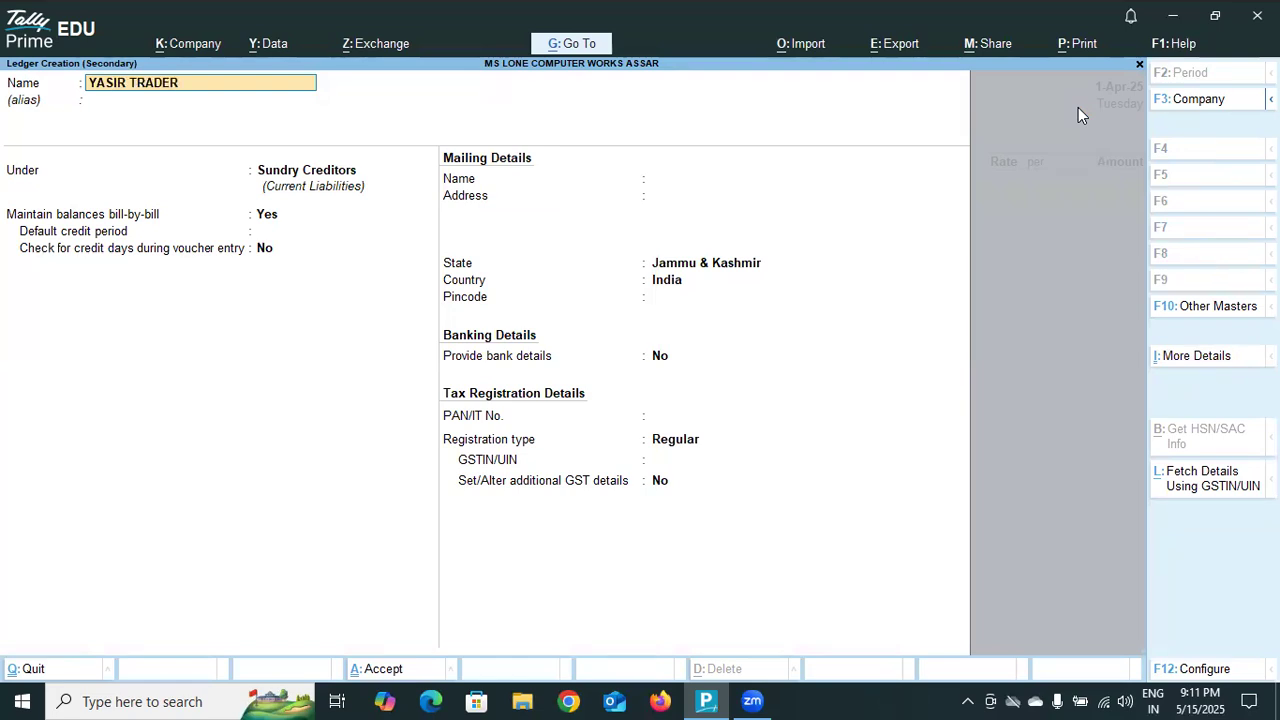
{"action": "key", "text": "Return"}
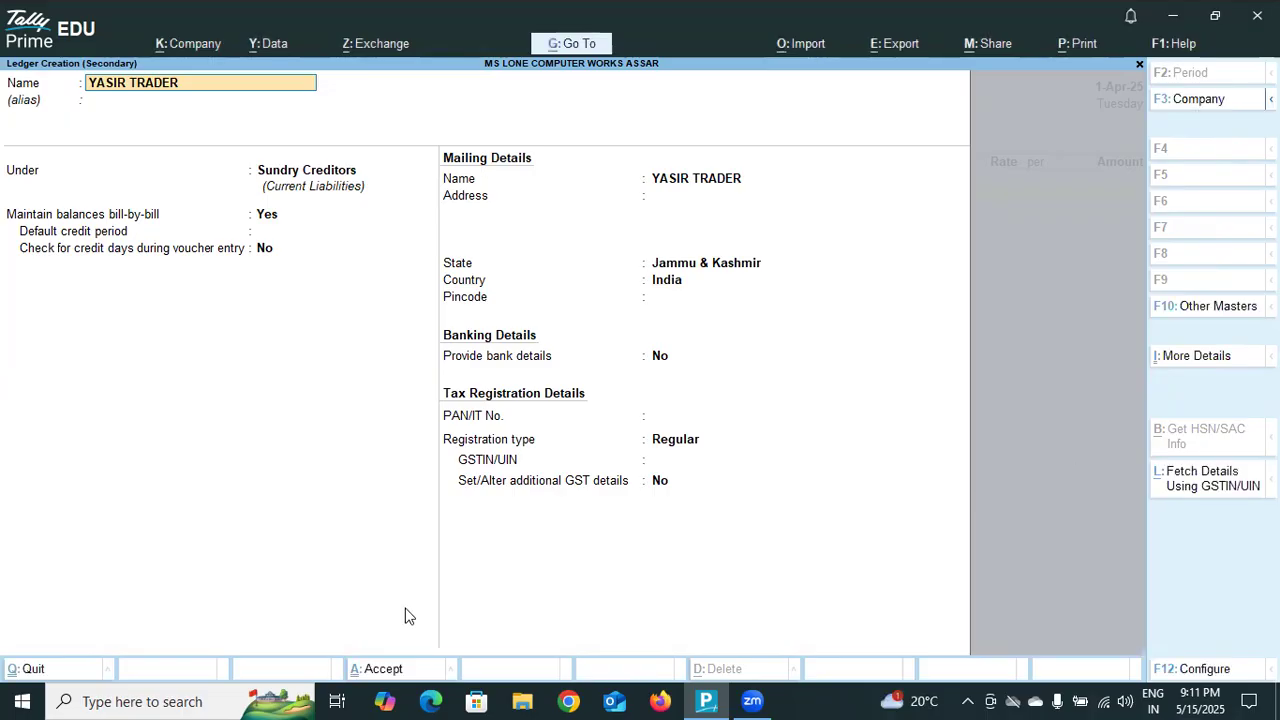
{"action": "key", "text": "BackSpace"}
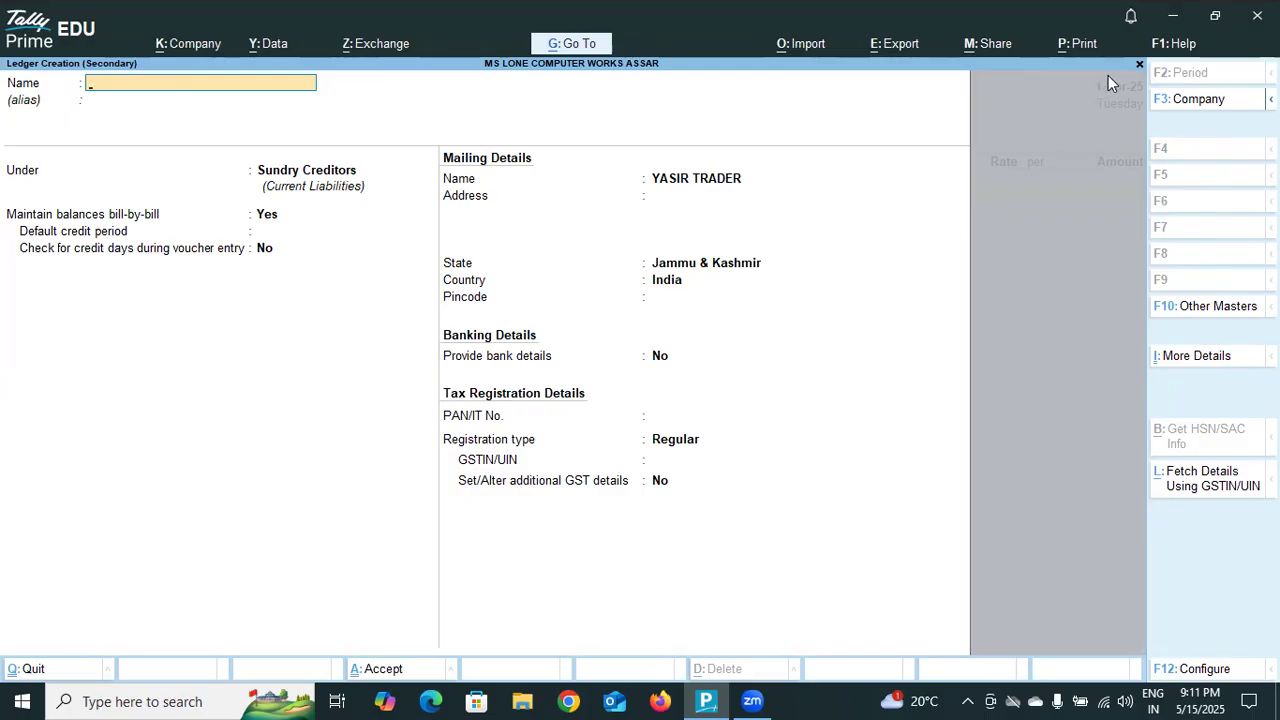
{"action": "left_click", "coordinate": [1137, 65]}
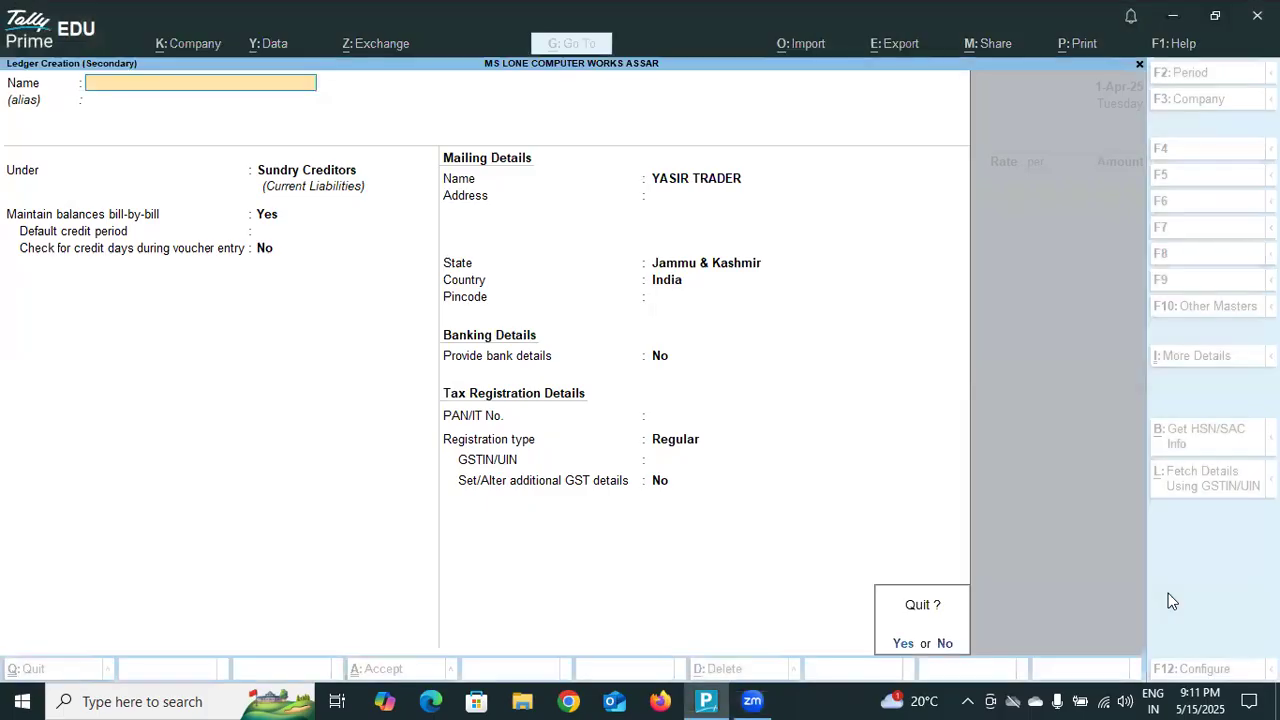
{"action": "key", "text": "n"}
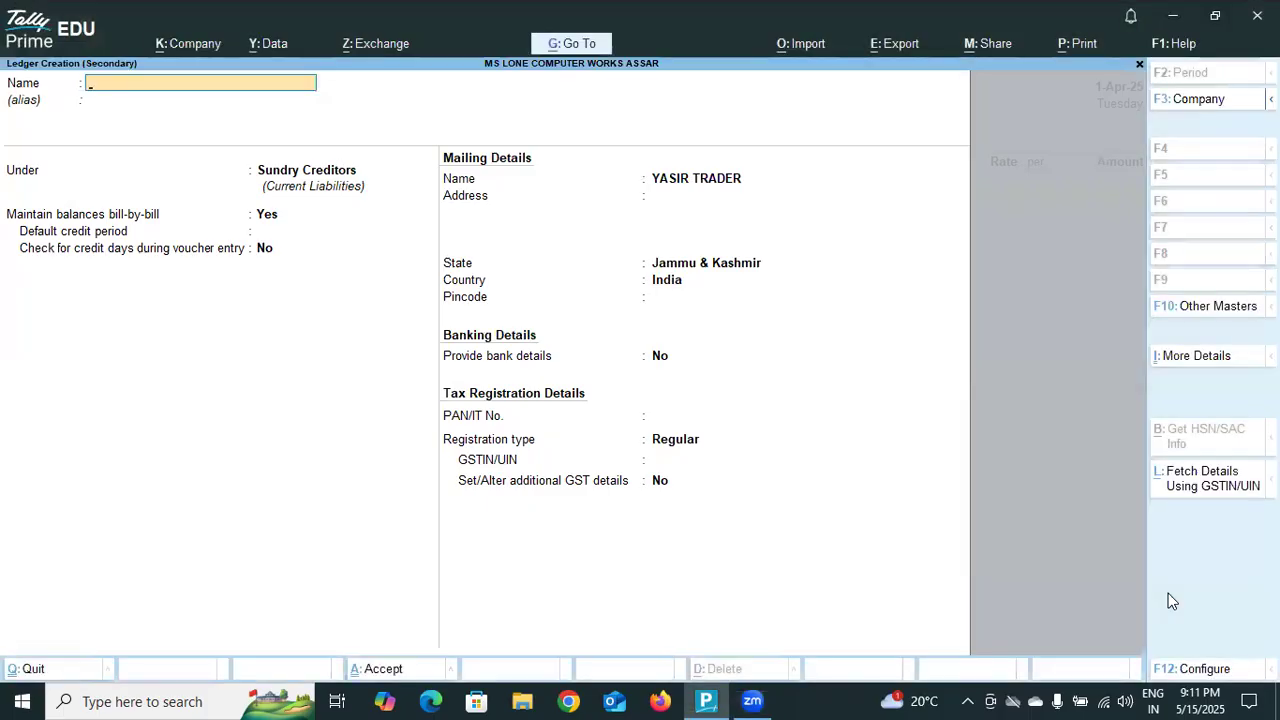
{"action": "key", "text": "Escape"}
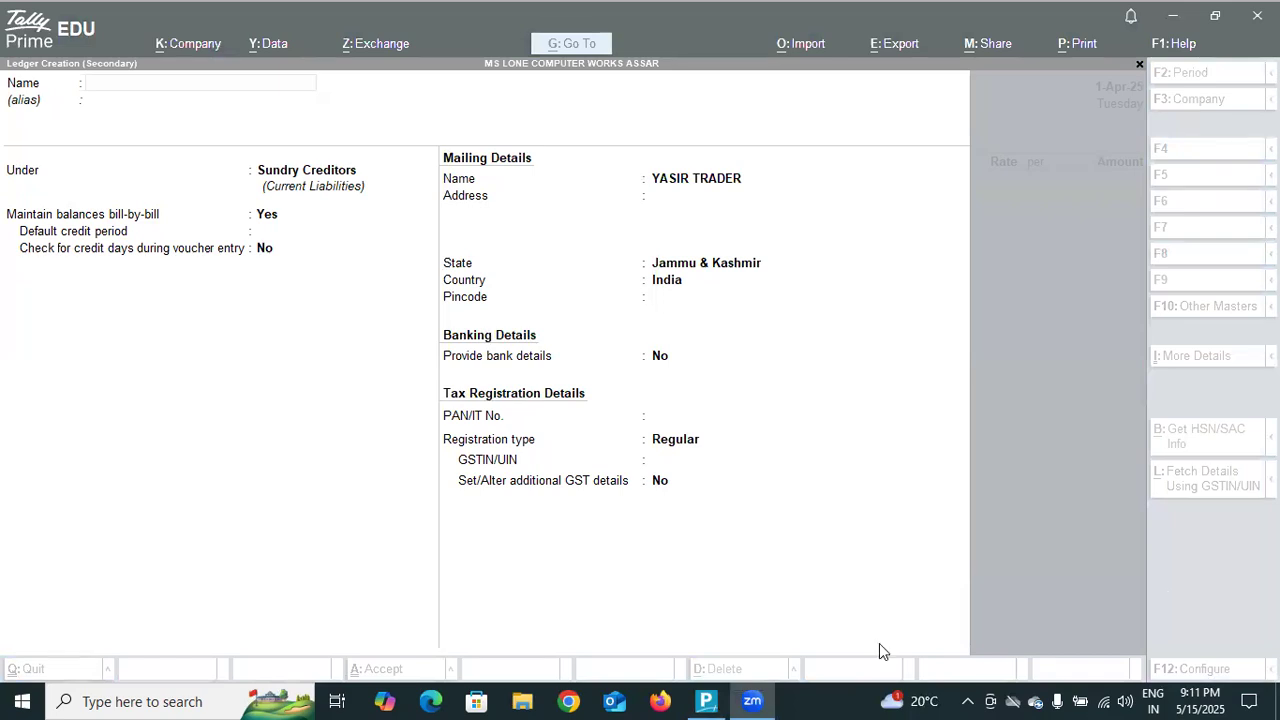
{"action": "left_click", "coordinate": [995, 490]}
{"action": "key", "text": "Escape"}
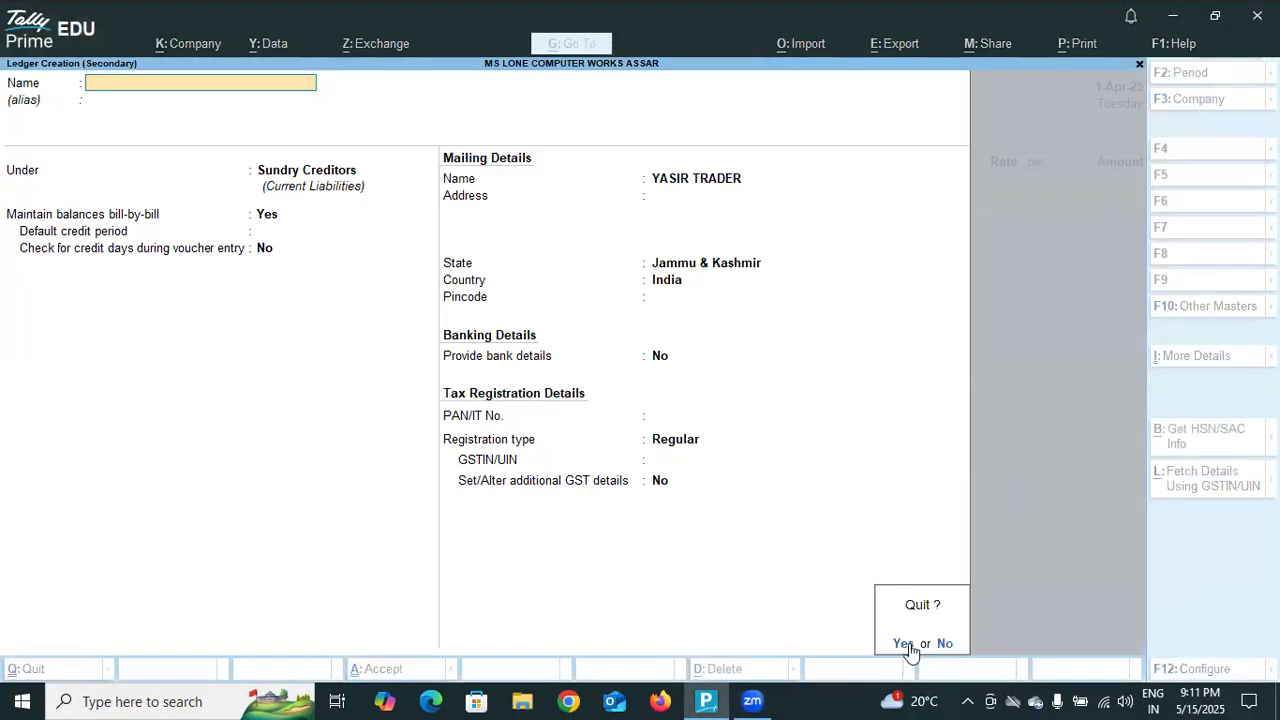
{"action": "left_click", "coordinate": [905, 643]}
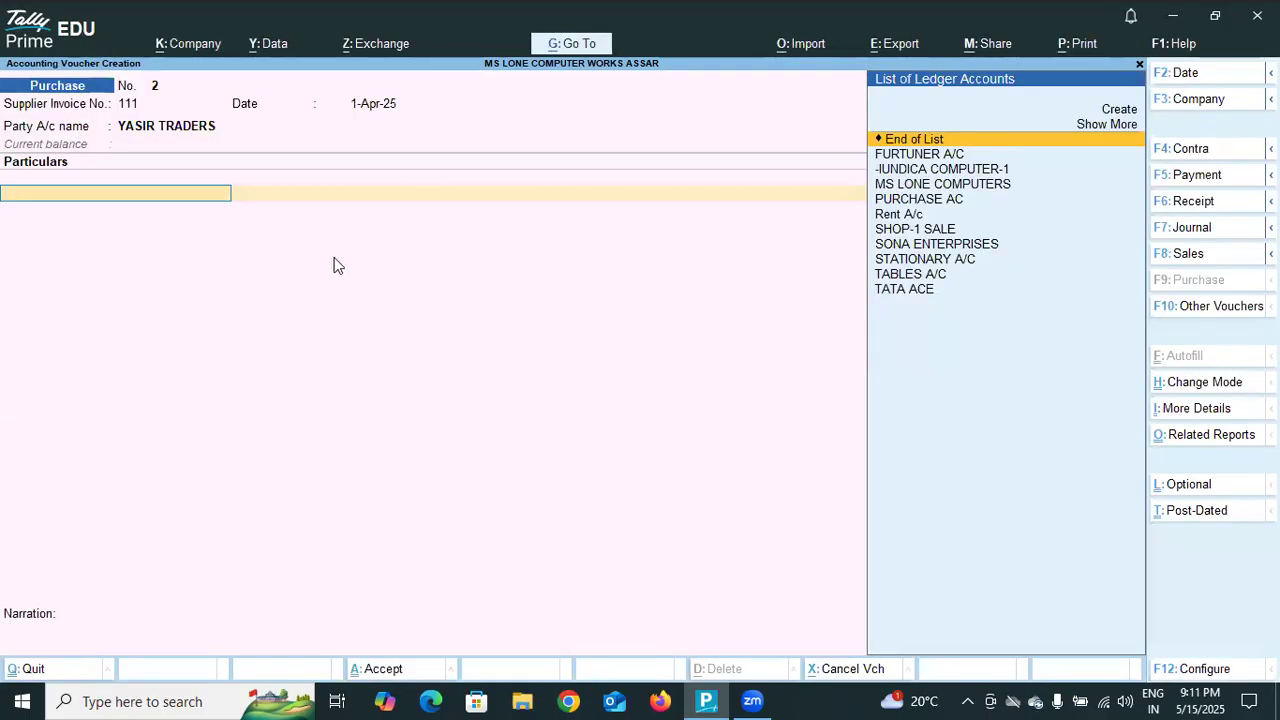
Start a new ledger from the voucher's particulars line and try to name it YASIR TRADERS.
{"action": "key", "text": "alt+c"}
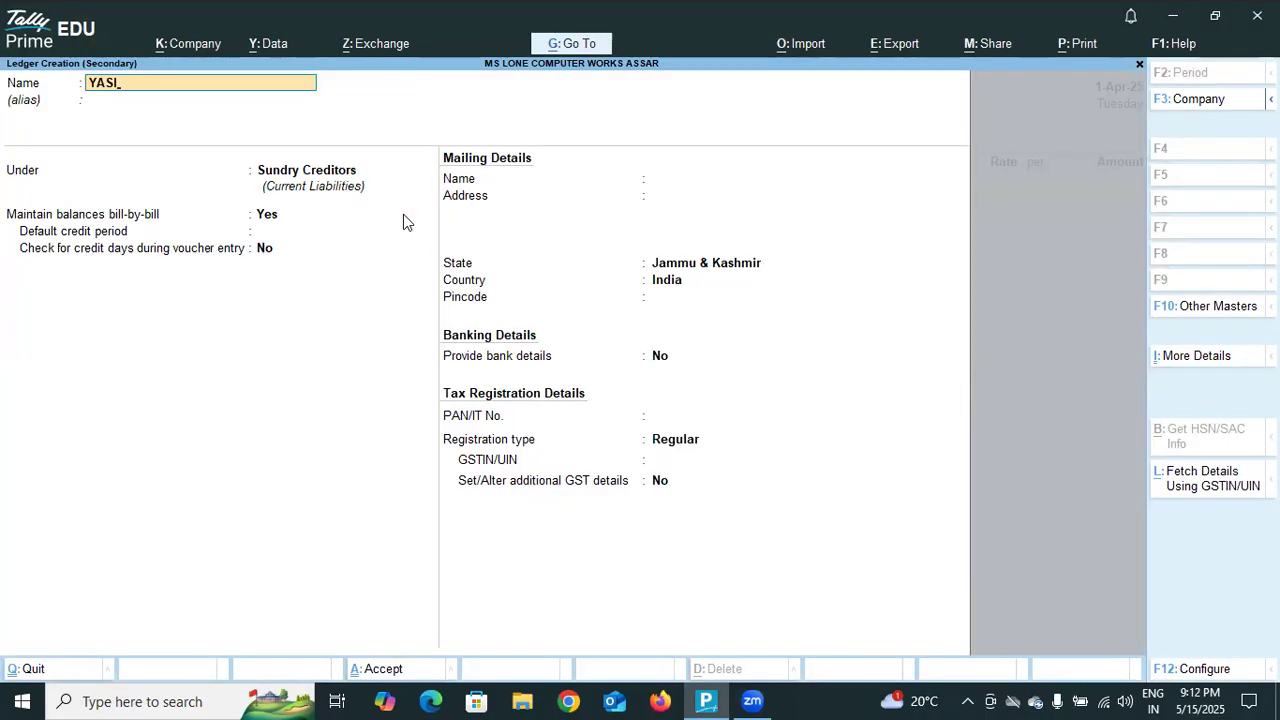
{"action": "key", "text": "BackSpace"}
{"action": "key", "text": "BackSpace"}
{"action": "type", "text": "YASIR TRADERS"}
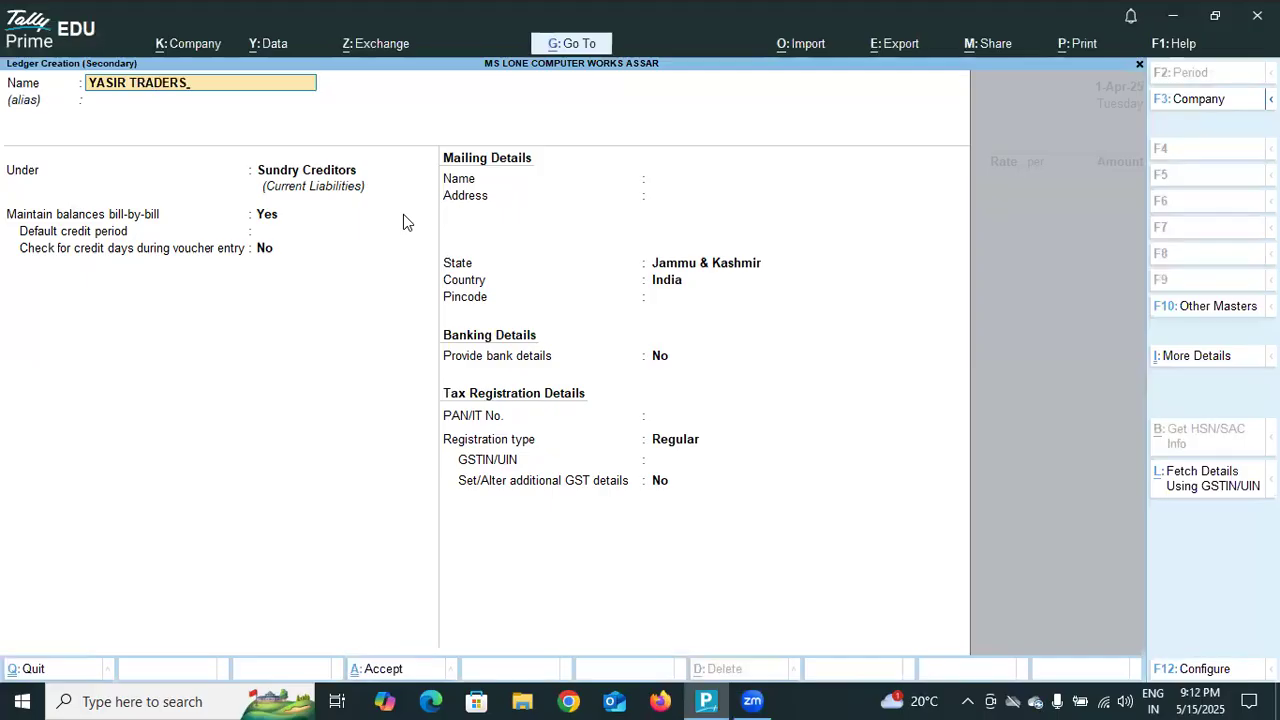
{"action": "key", "text": "Return"}
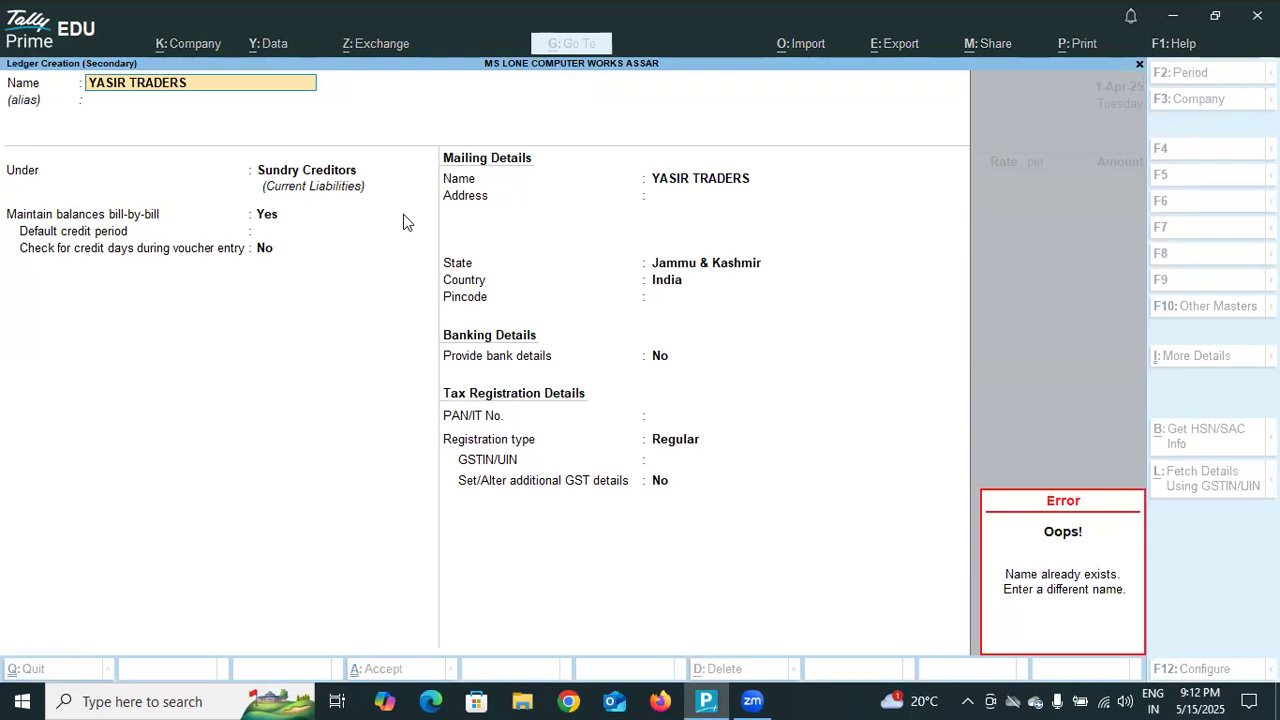
{"action": "key", "text": "Escape"}
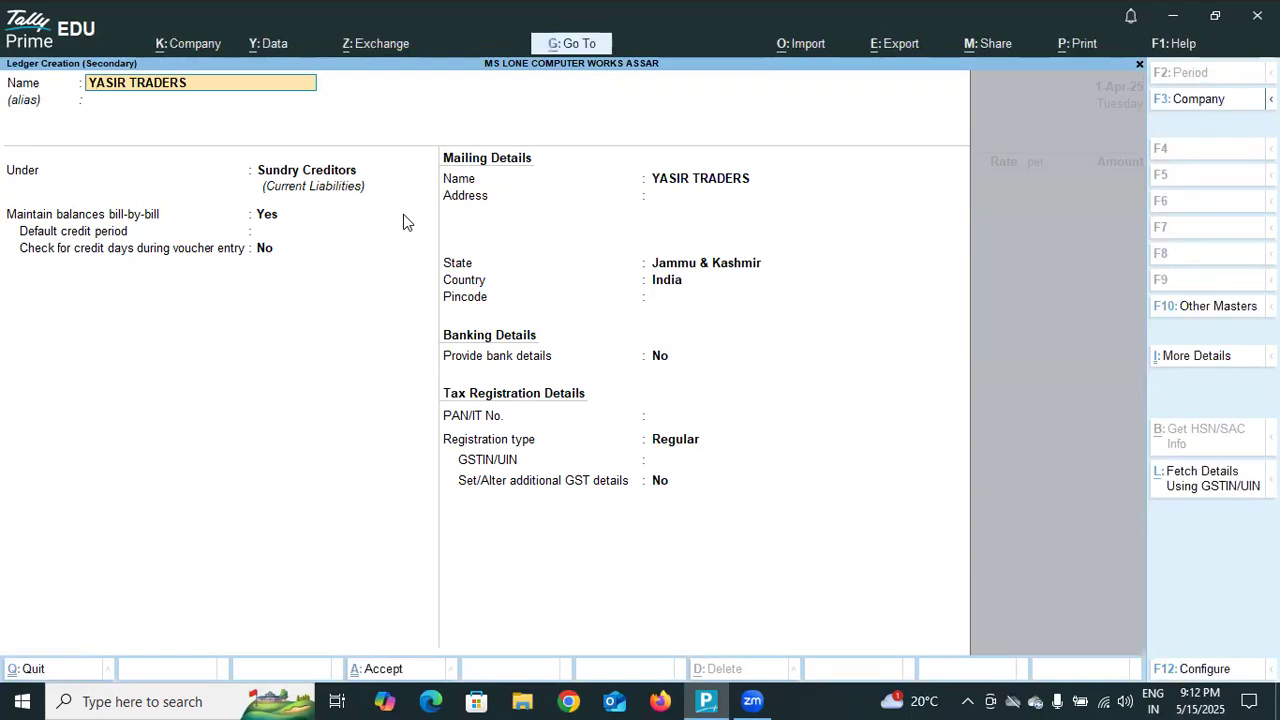
Name the new ledger YASIR TRADERS AC and leave its alias blank.
{"action": "type", "text": "YASIR AC"}
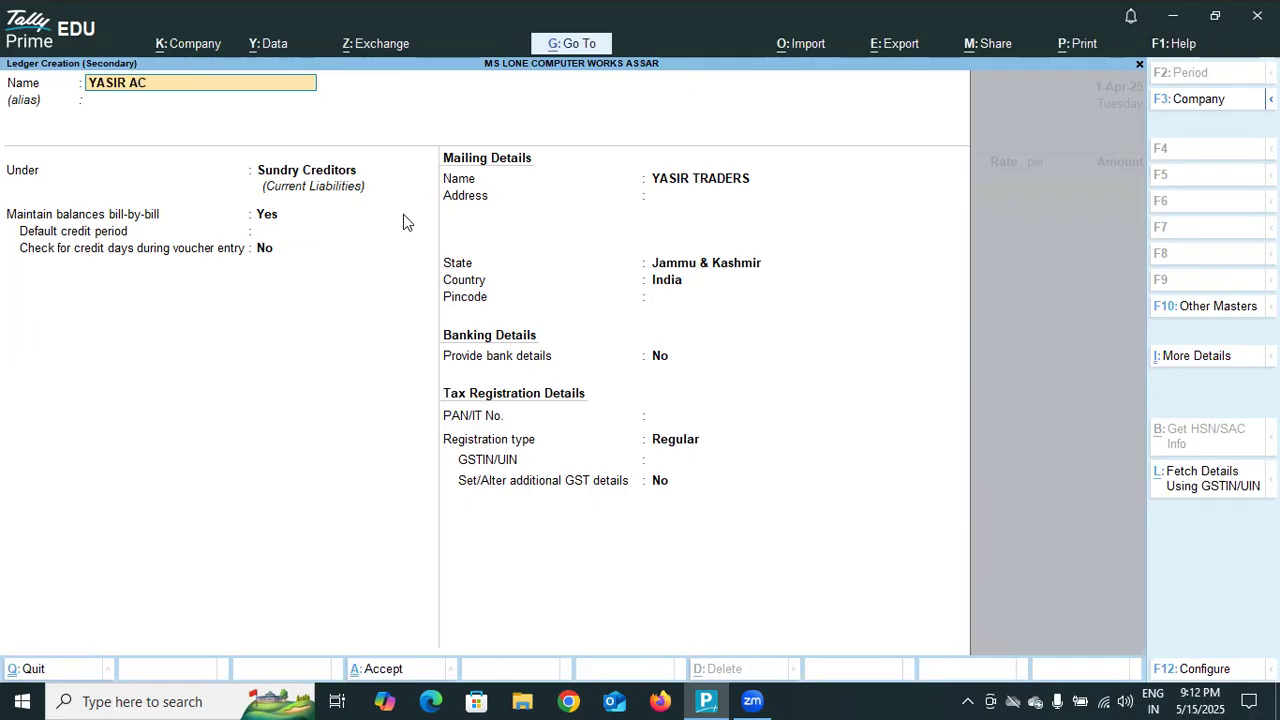
{"action": "key", "text": "BackSpace"}
{"action": "type", "text": "TRADERS A"}
{"action": "key", "text": "Return"}
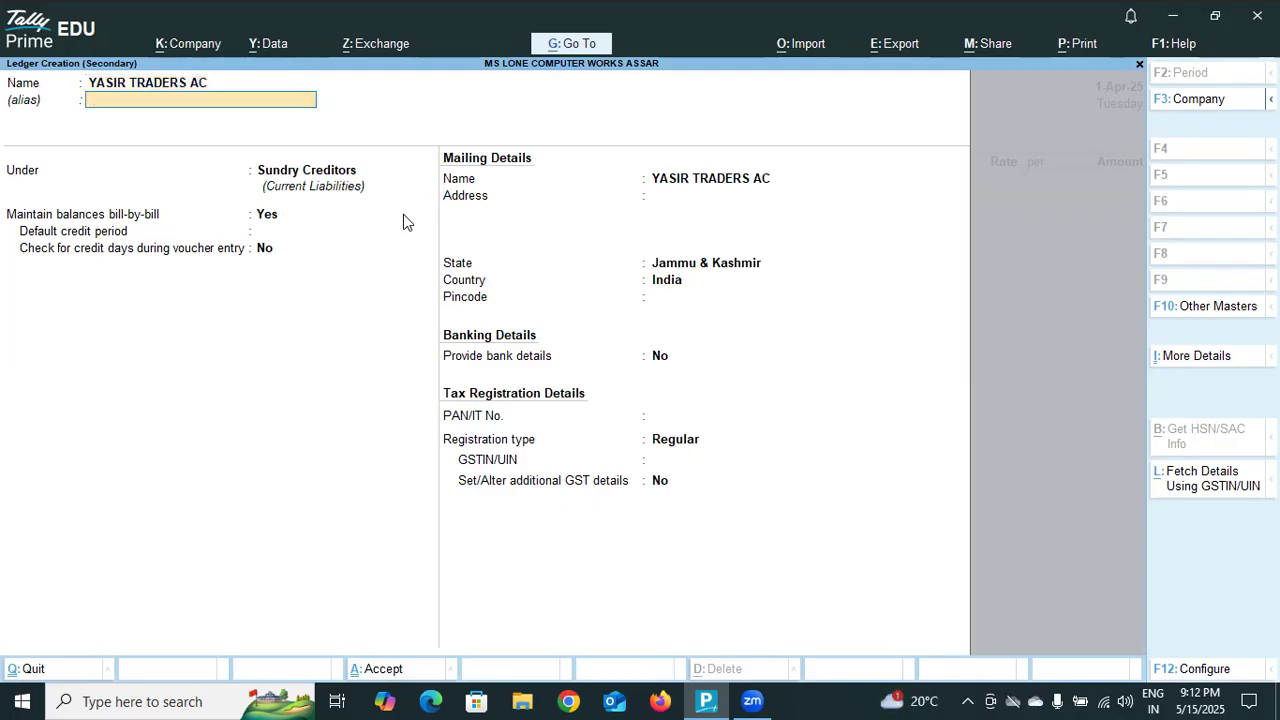
{"action": "key", "text": "Return"}
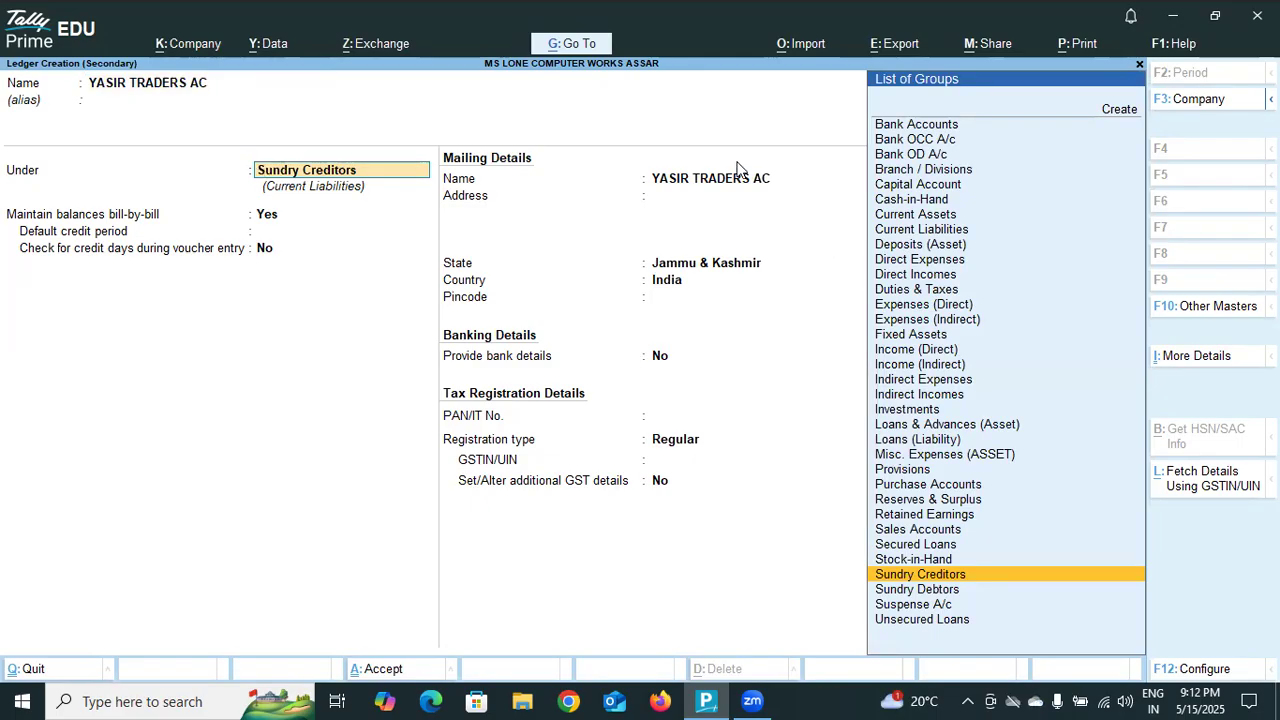
{"action": "key", "text": "BackSpace"}
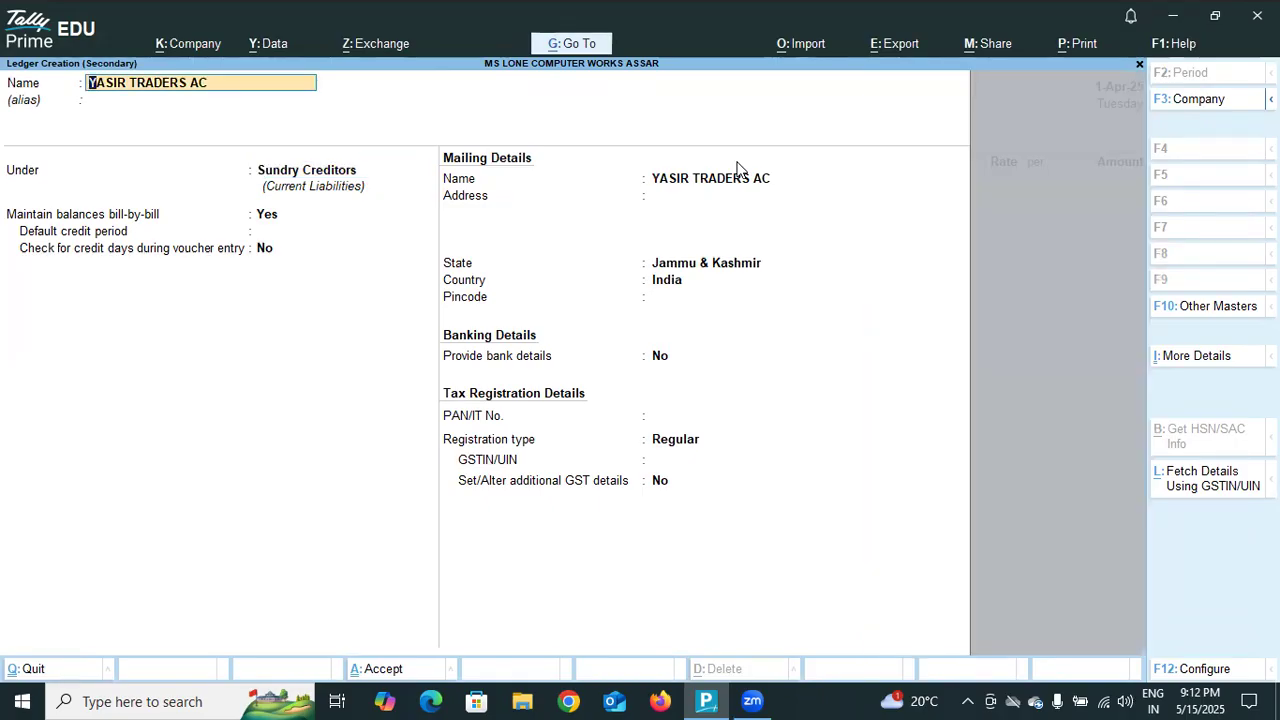
{"action": "left_click", "coordinate": [1079, 298]}
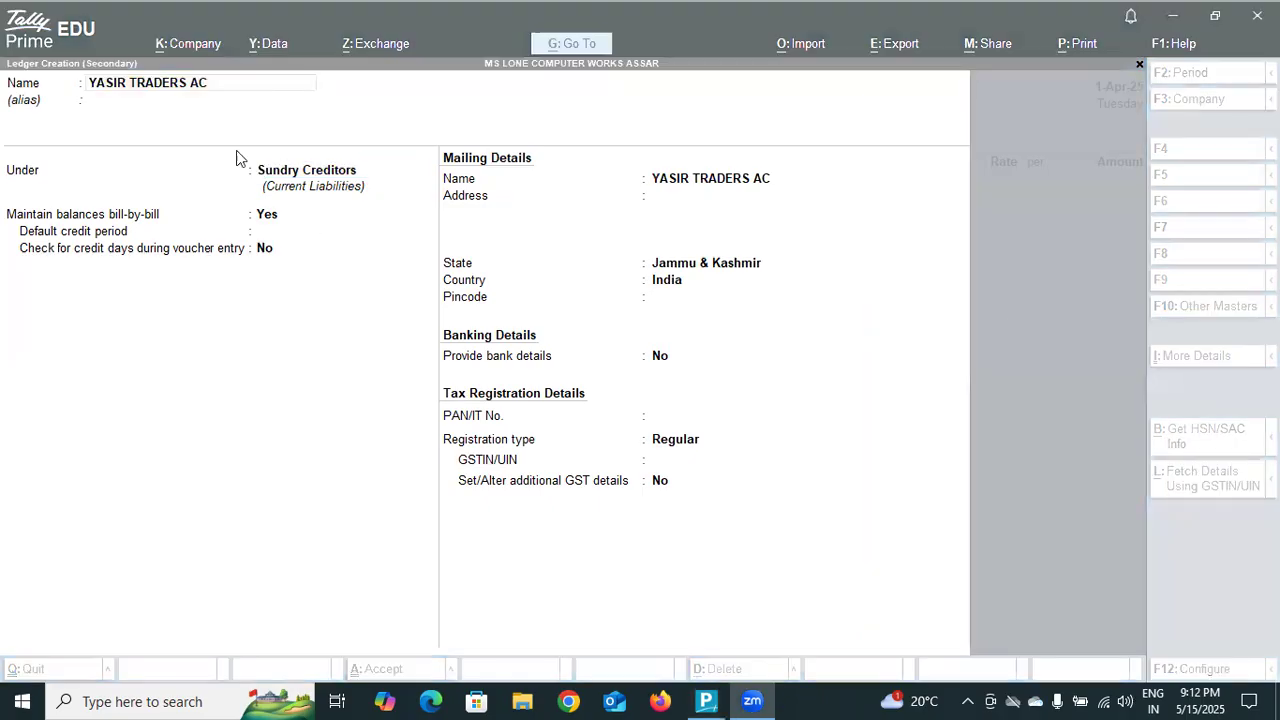
{"action": "left_click", "coordinate": [203, 87]}
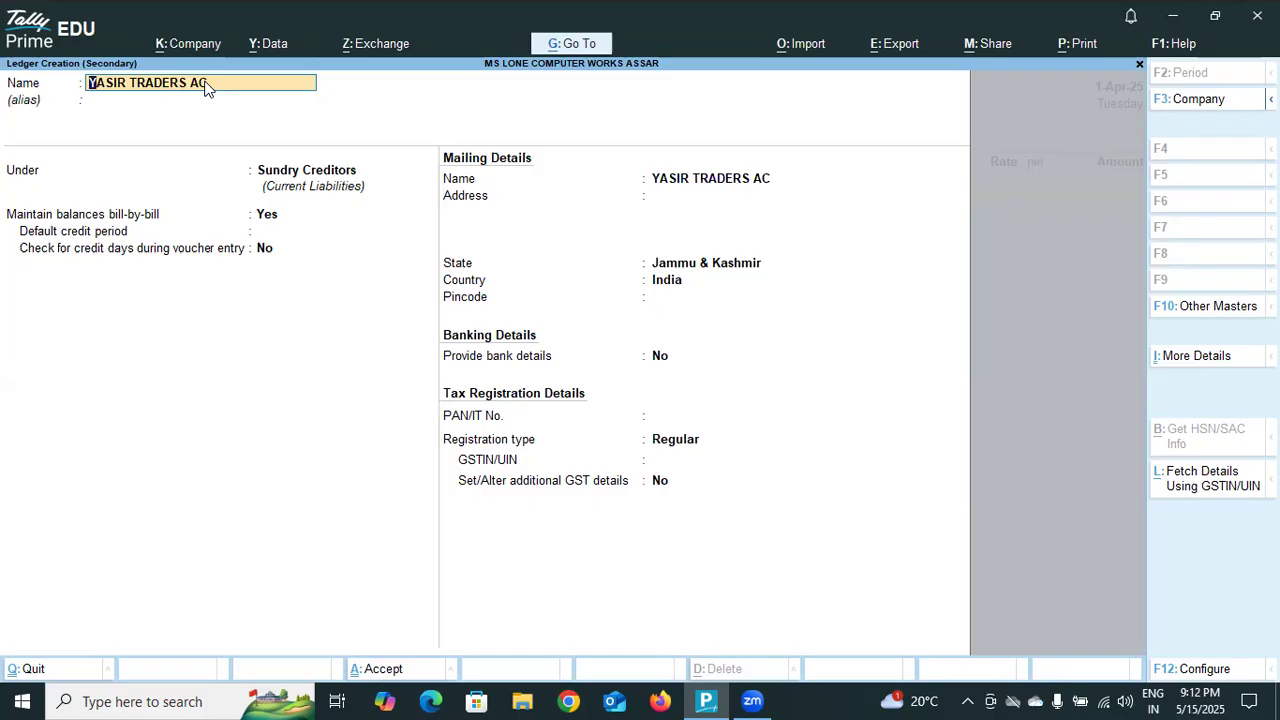
{"action": "key", "text": "Return"}
{"action": "key", "text": "Return"}
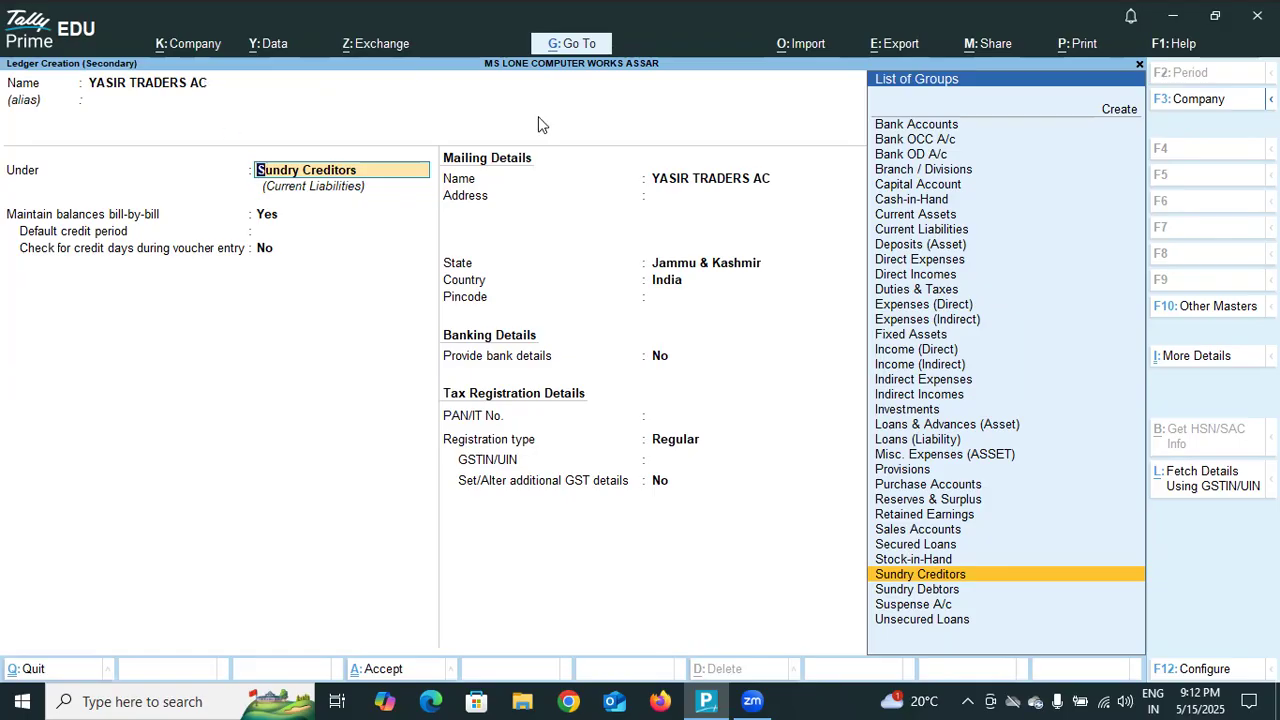
Place the ledger under Direct Incomes, keep the default statutory and GST settings, and save it to the particulars line.
{"action": "left_click", "coordinate": [908, 274]}
{"action": "key", "text": "Return"}
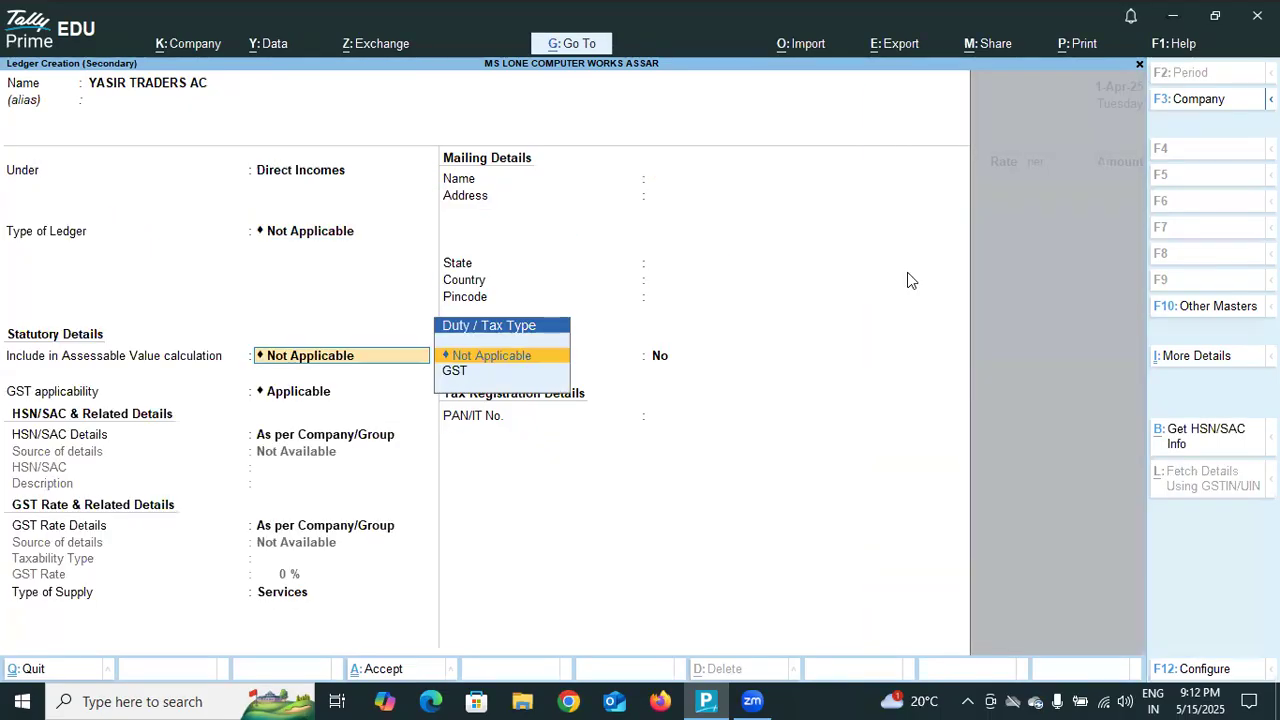
{"action": "key", "text": "Return"}
{"action": "key", "text": "Return"}
{"action": "key", "text": "Return"}
{"action": "key", "text": "Return"}
{"action": "key", "text": "Return"}
{"action": "key", "text": "ctrl+a"}
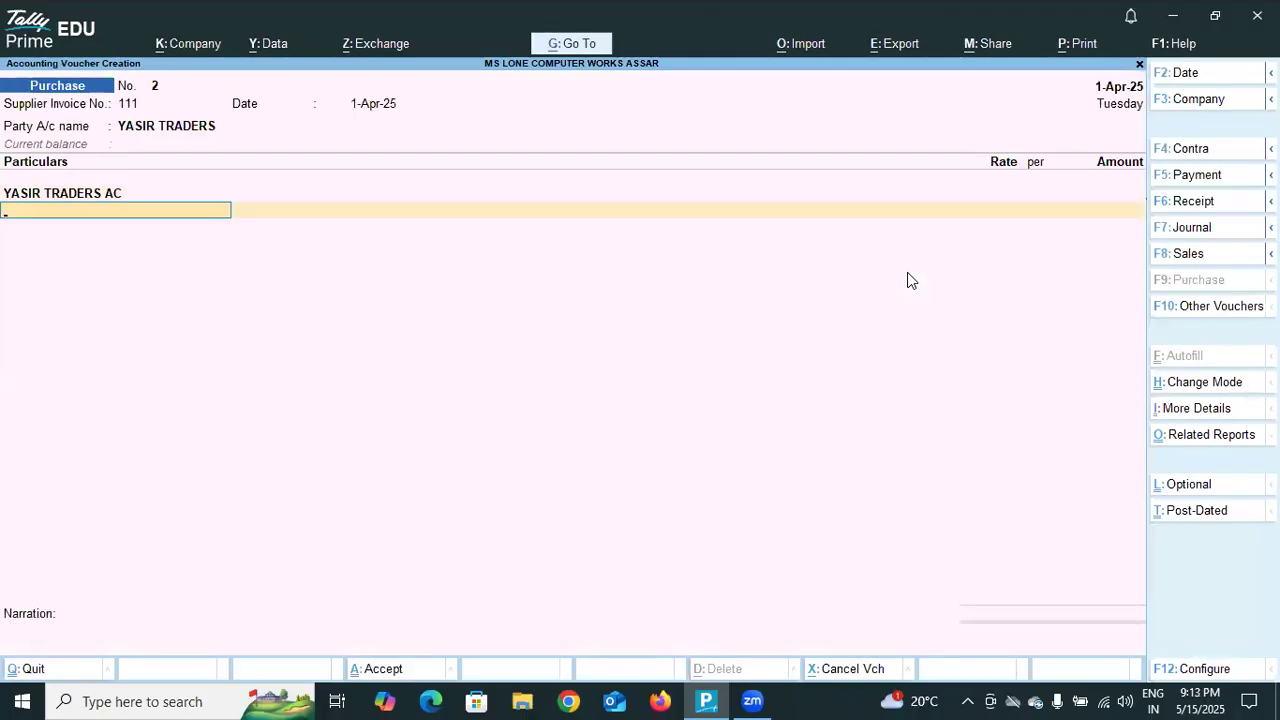
Try to enter 1000 as the amount on the YASIR TRADERS AC line.
{"action": "key", "text": "Return"}
{"action": "key", "text": "BackSpace"}
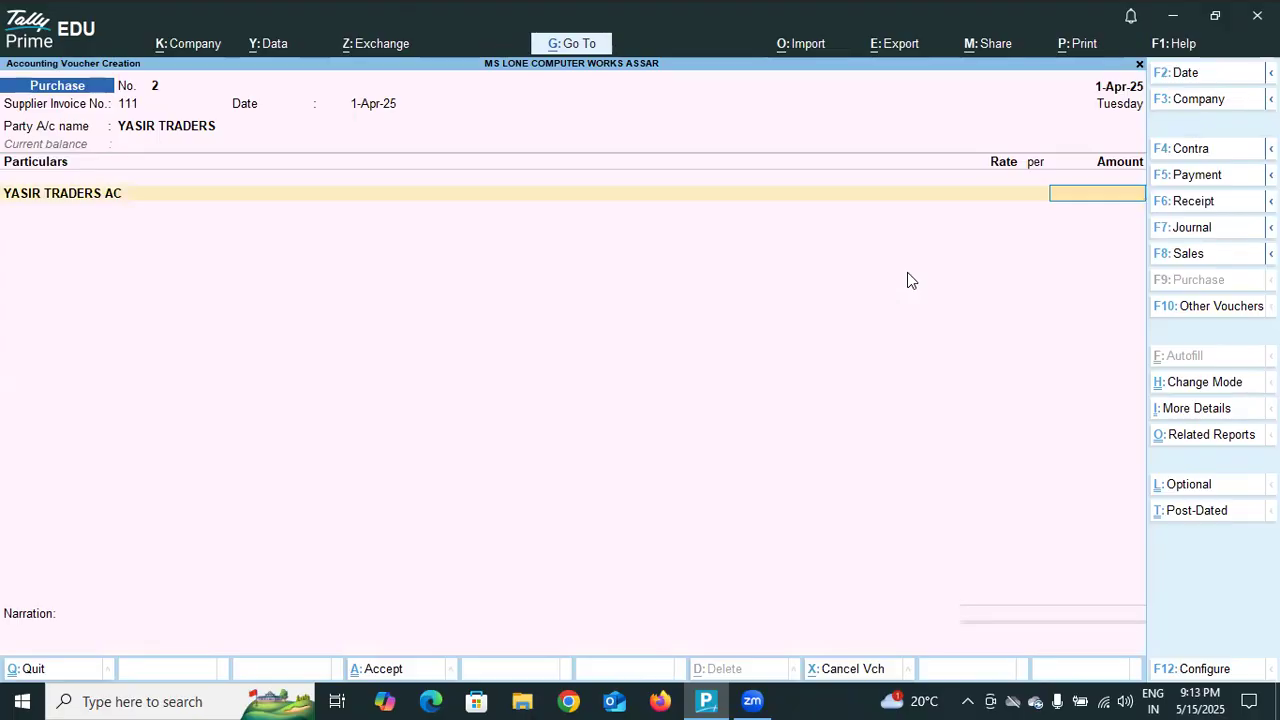
{"action": "type", "text": "1000"}
{"action": "key", "text": "BackSpace"}
{"action": "key", "text": "BackSpace"}
{"action": "key", "text": "BackSpace"}
{"action": "key", "text": "BackSpace"}
{"action": "key", "text": "BackSpace"}
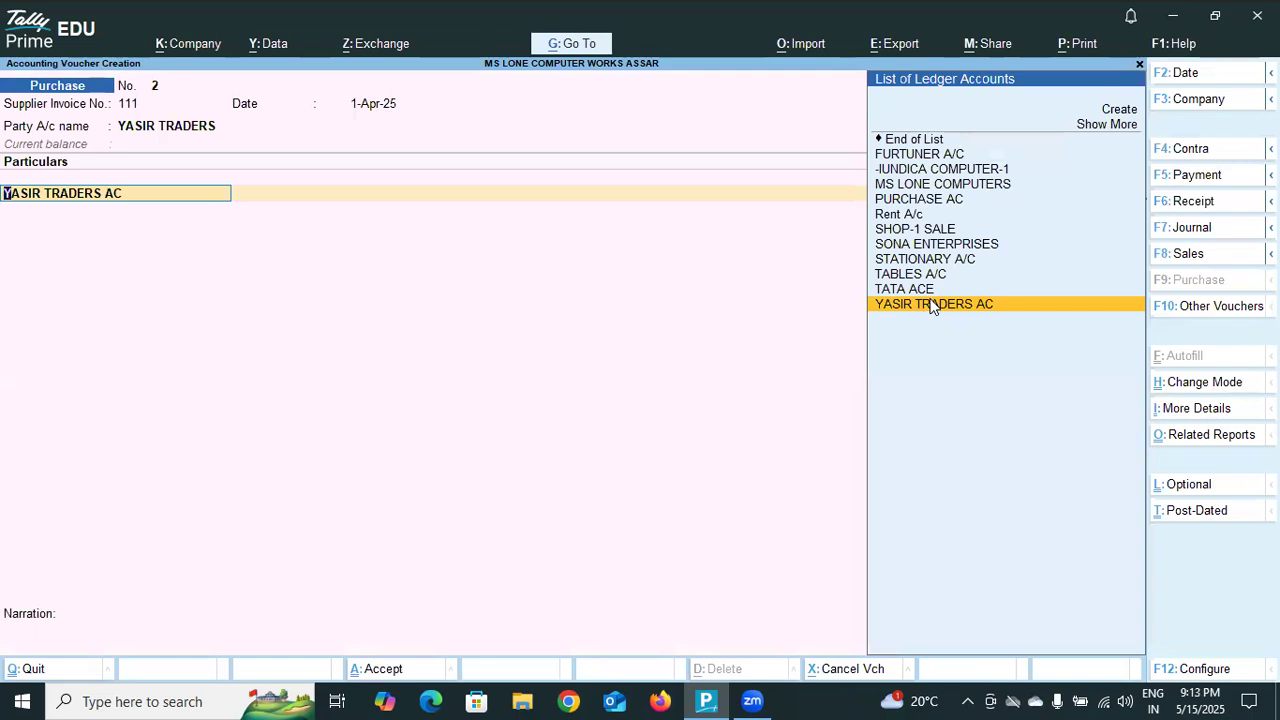
{"action": "left_click", "coordinate": [932, 306]}
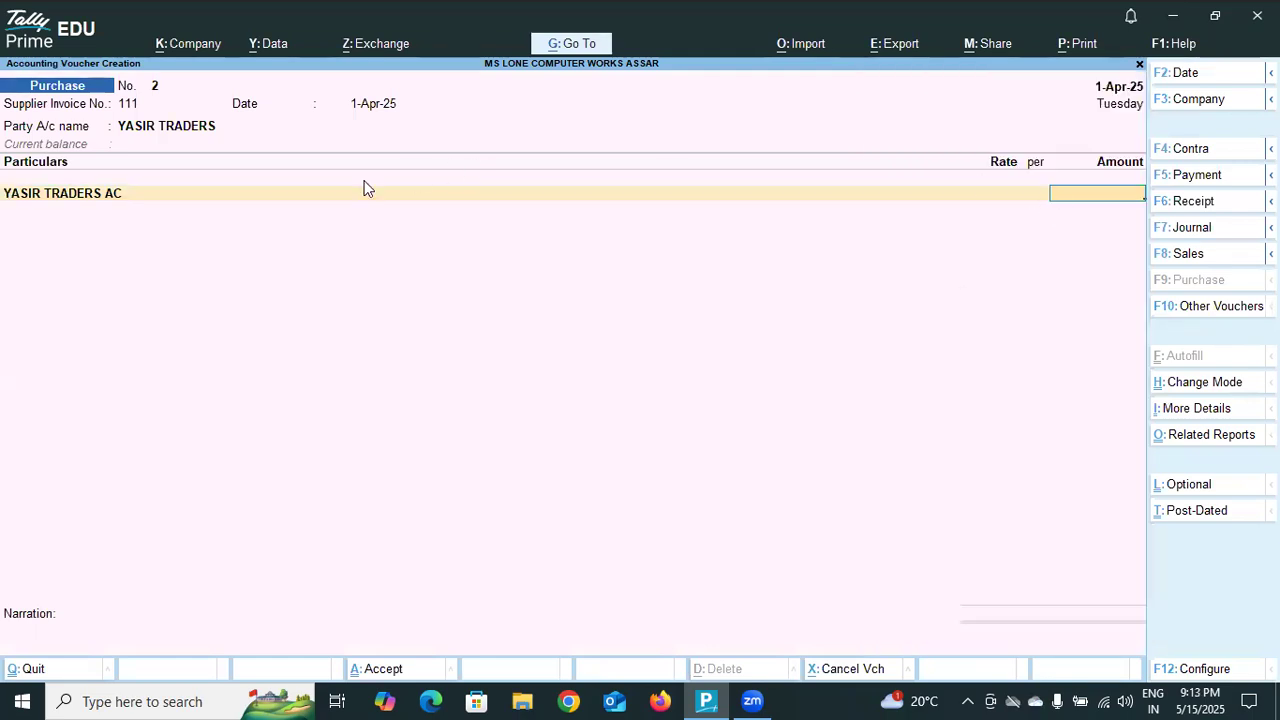
{"action": "key", "text": "BackSpace"}
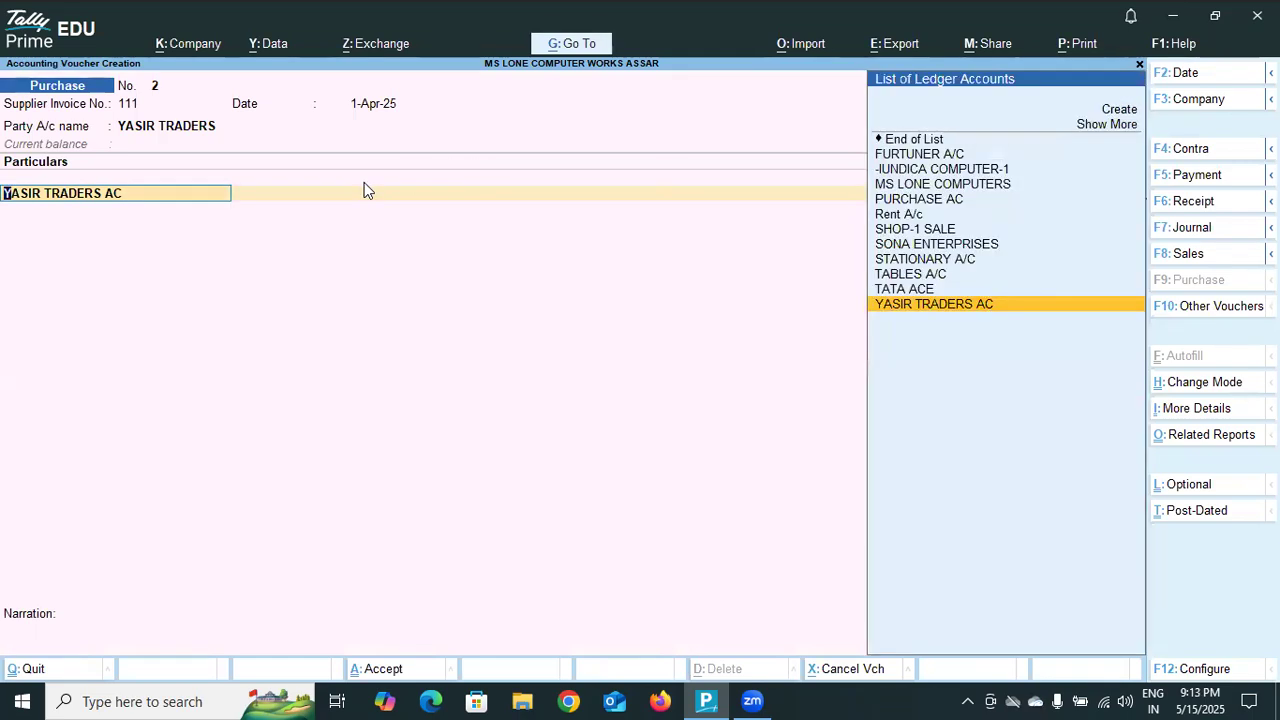
Review the receipt and party details of supplier YASIR TRADERS again and return to the particulars line.
{"action": "key", "text": "BackSpace"}
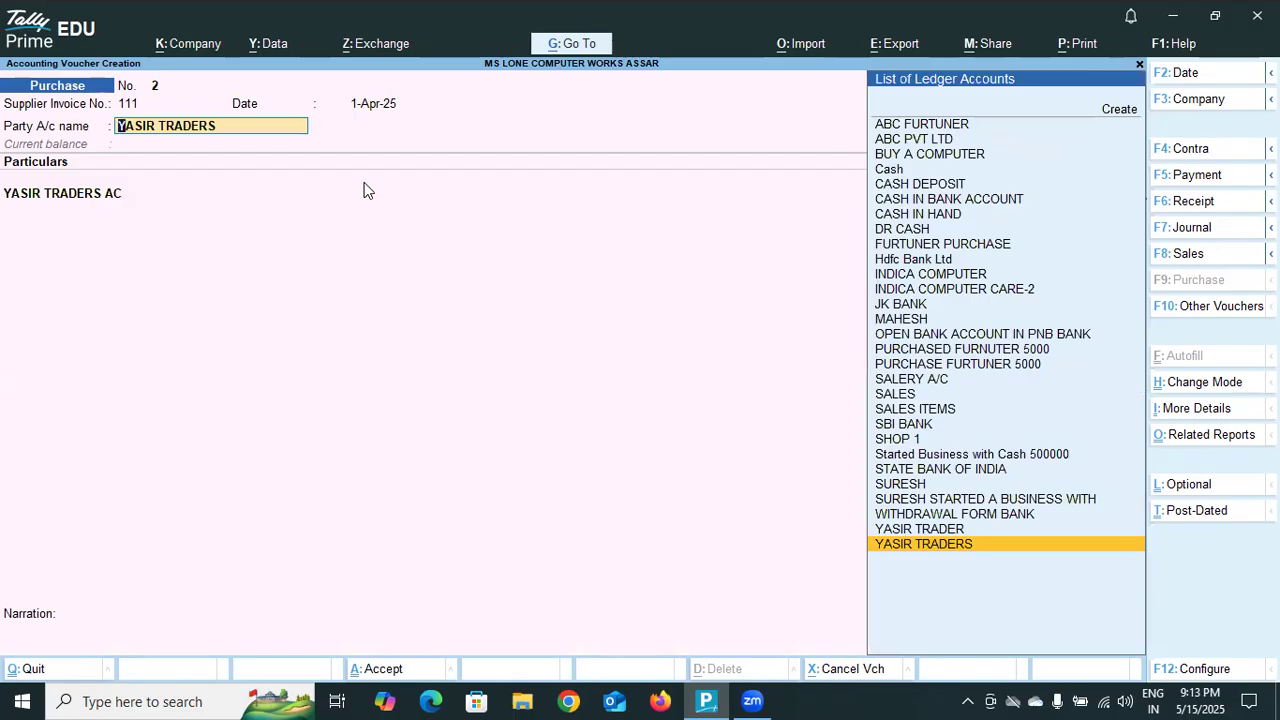
{"action": "key", "text": "Return"}
{"action": "key", "text": "Return"}
{"action": "key", "text": "Return"}
{"action": "key", "text": "Return"}
{"action": "key", "text": "Return"}
{"action": "key", "text": "Return"}
{"action": "key", "text": "Return"}
{"action": "key", "text": "Return"}
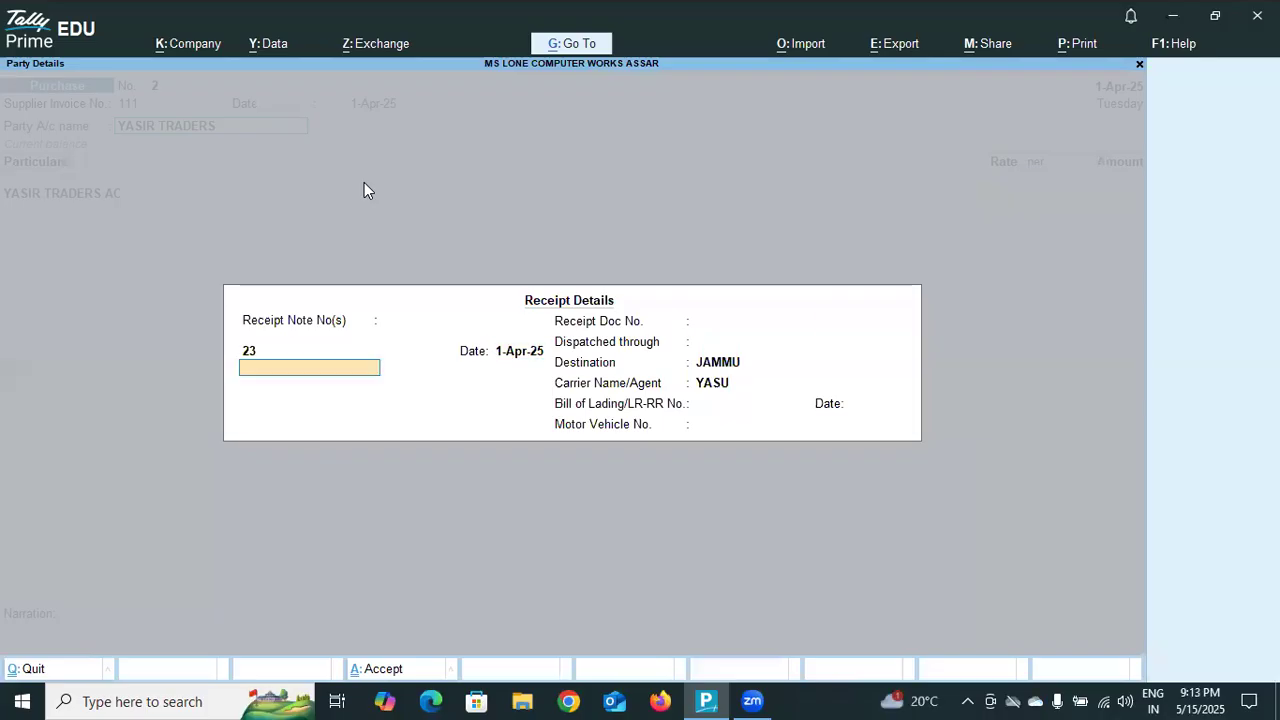
{"action": "key", "text": "Return"}
{"action": "key", "text": "Return"}
{"action": "key", "text": "Return"}
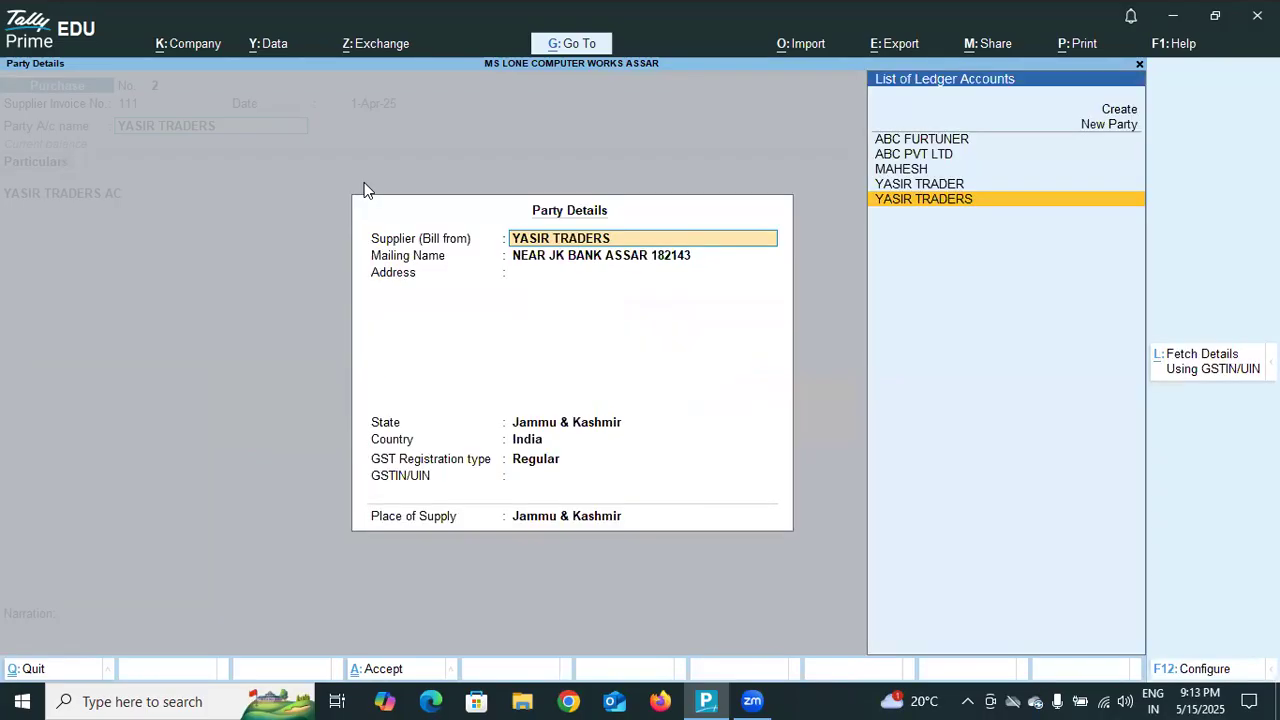
{"action": "key", "text": "Return"}
{"action": "key", "text": "Return"}
{"action": "key", "text": "Return"}
{"action": "key", "text": "Return"}
{"action": "key", "text": "Return"}
{"action": "key", "text": "Return"}
{"action": "key", "text": "Return"}
{"action": "key", "text": "Return"}
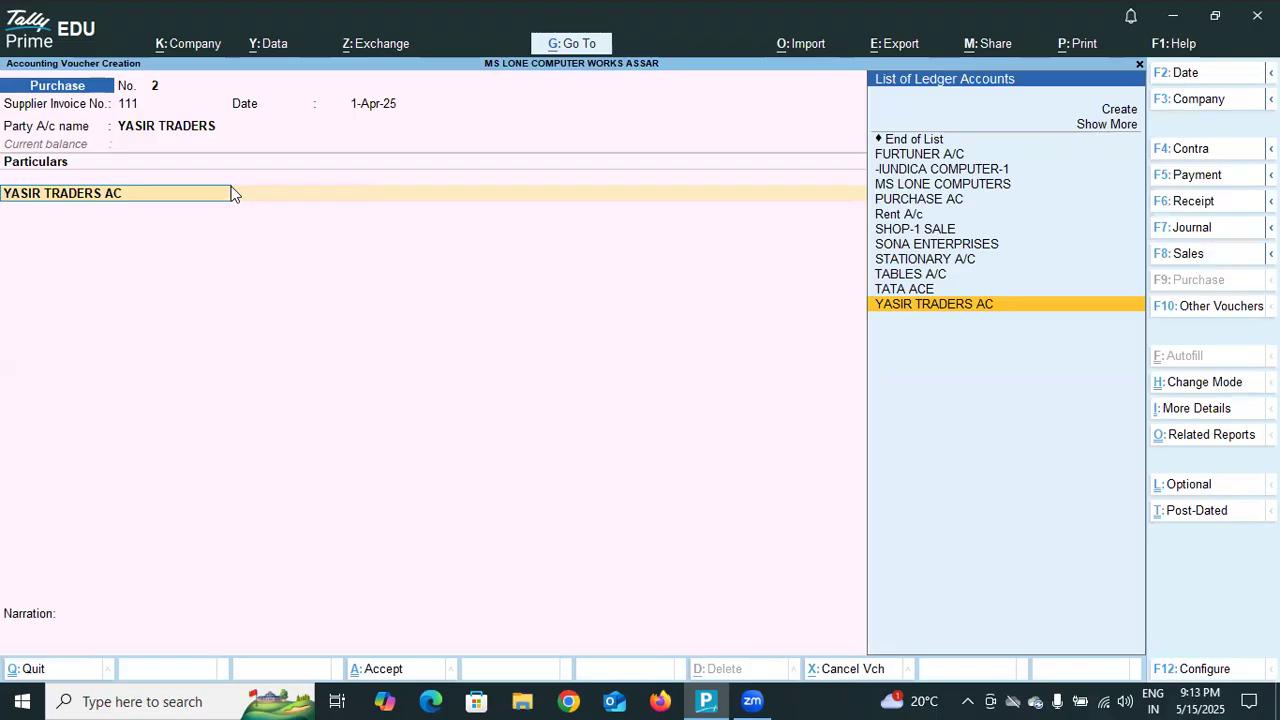
Create a new ledger named COMPUTERS from the particulars line and leave its alias blank.
{"action": "left_click", "coordinate": [1120, 109]}
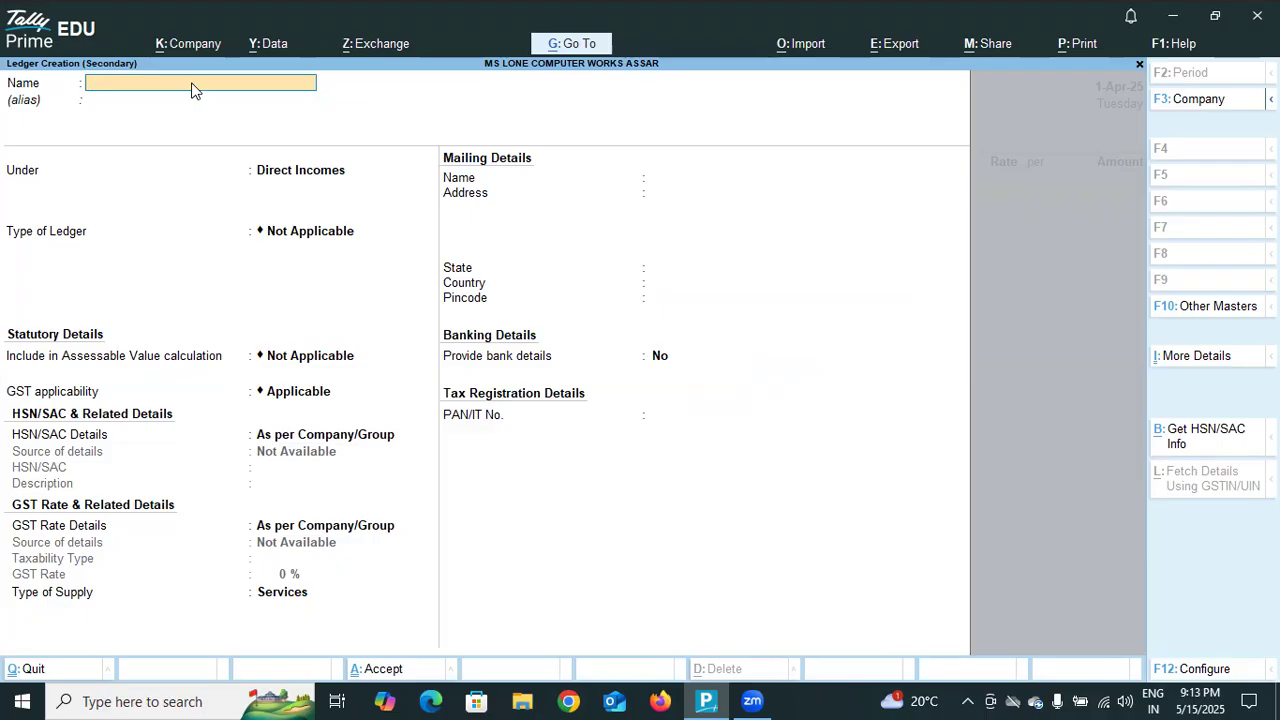
{"action": "type", "text": "COMPUTERS"}
{"action": "key", "text": "Return"}
{"action": "key", "text": "Return"}
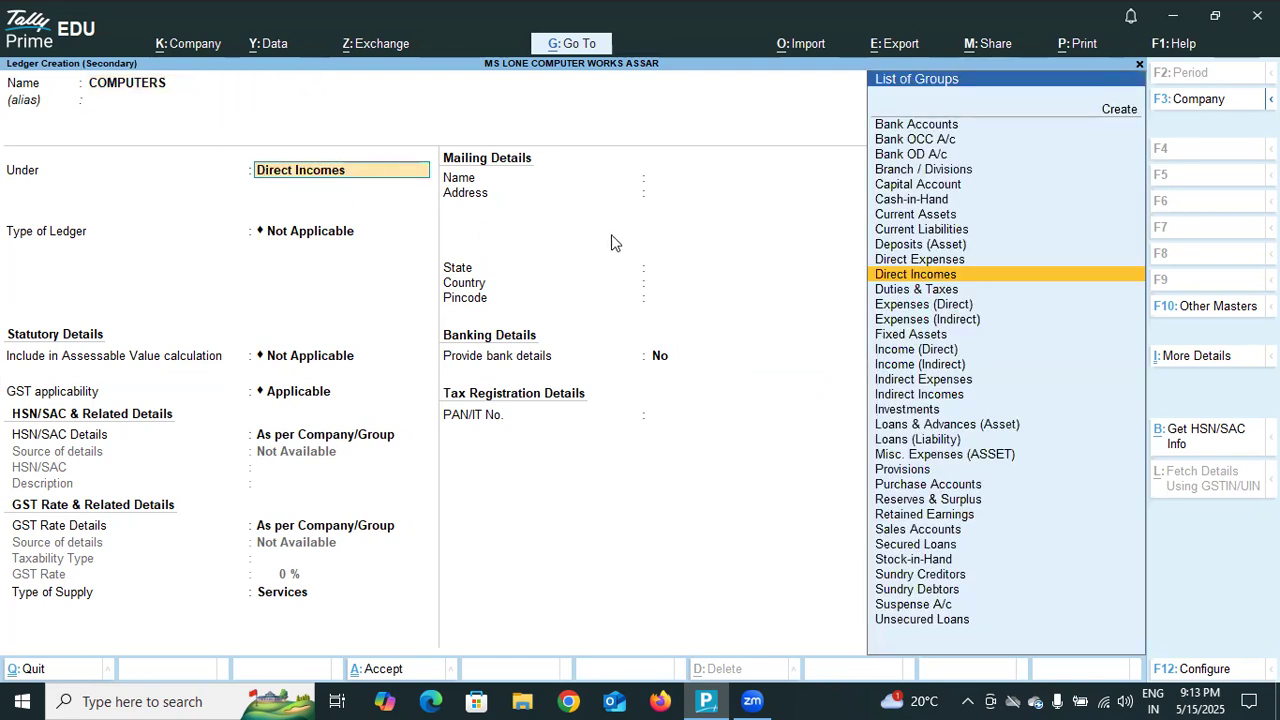
Place the ledger under Purchase Accounts, keep the default statutory and GST settings, and save it to the purchase voucher.
{"action": "left_click", "coordinate": [917, 487]}
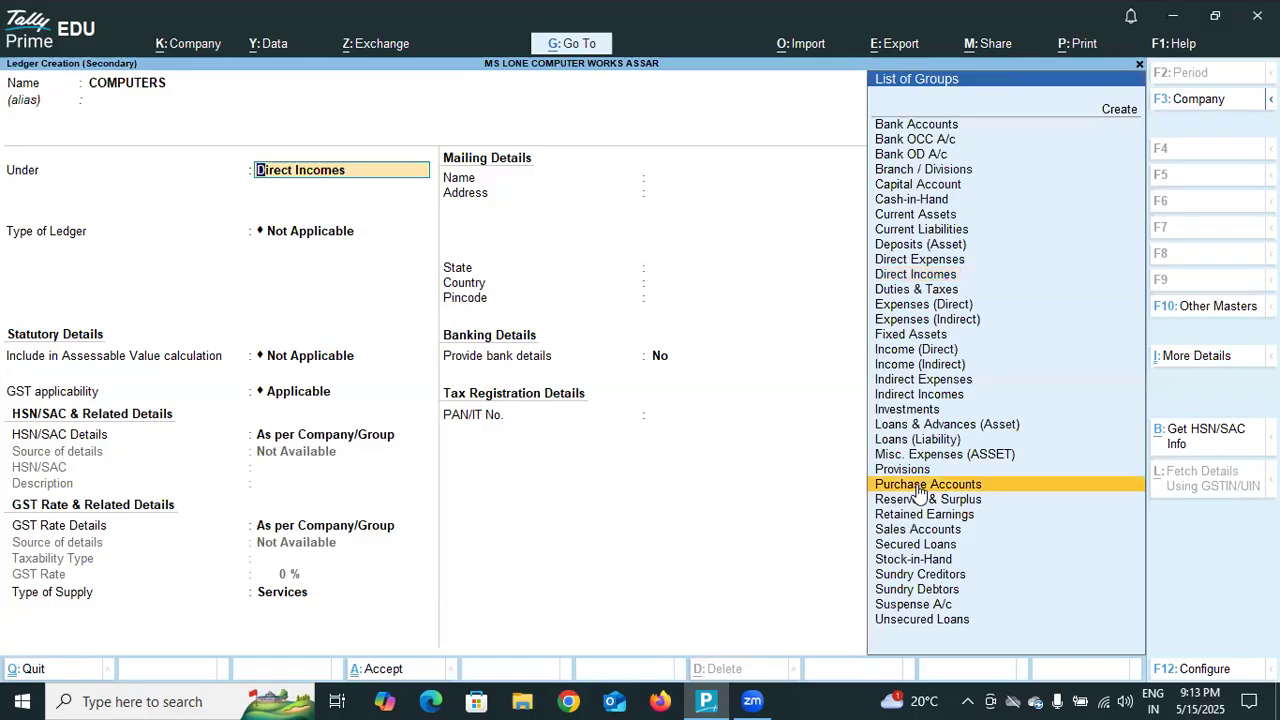
{"action": "key", "text": "Return"}
{"action": "key", "text": "Return"}
{"action": "key", "text": "Return"}
{"action": "key", "text": "Return"}
{"action": "key", "text": "Return"}
{"action": "key", "text": "Return"}
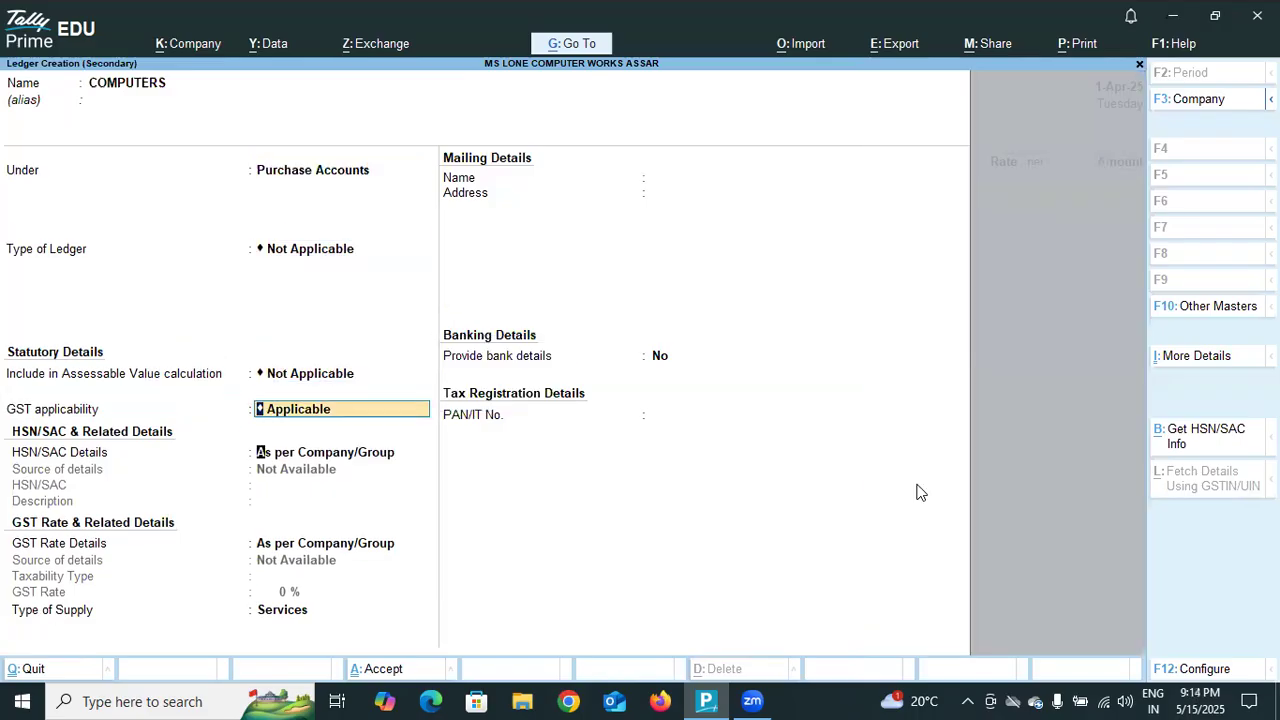
{"action": "key", "text": "Return"}
{"action": "key", "text": "Return"}
{"action": "key", "text": "Return"}
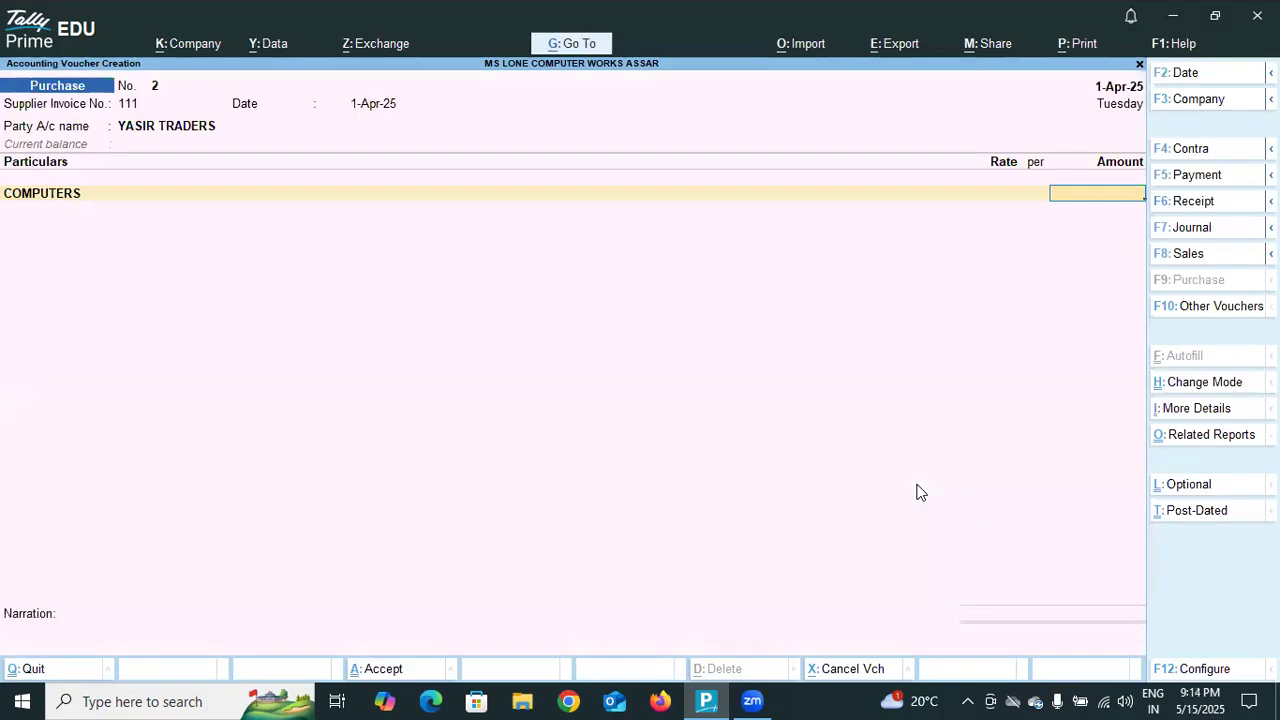
Enter 56000 as the amount for COMPUTERS and finish the particulars to reach the bill-wise details.
{"action": "type", "text": "56000"}
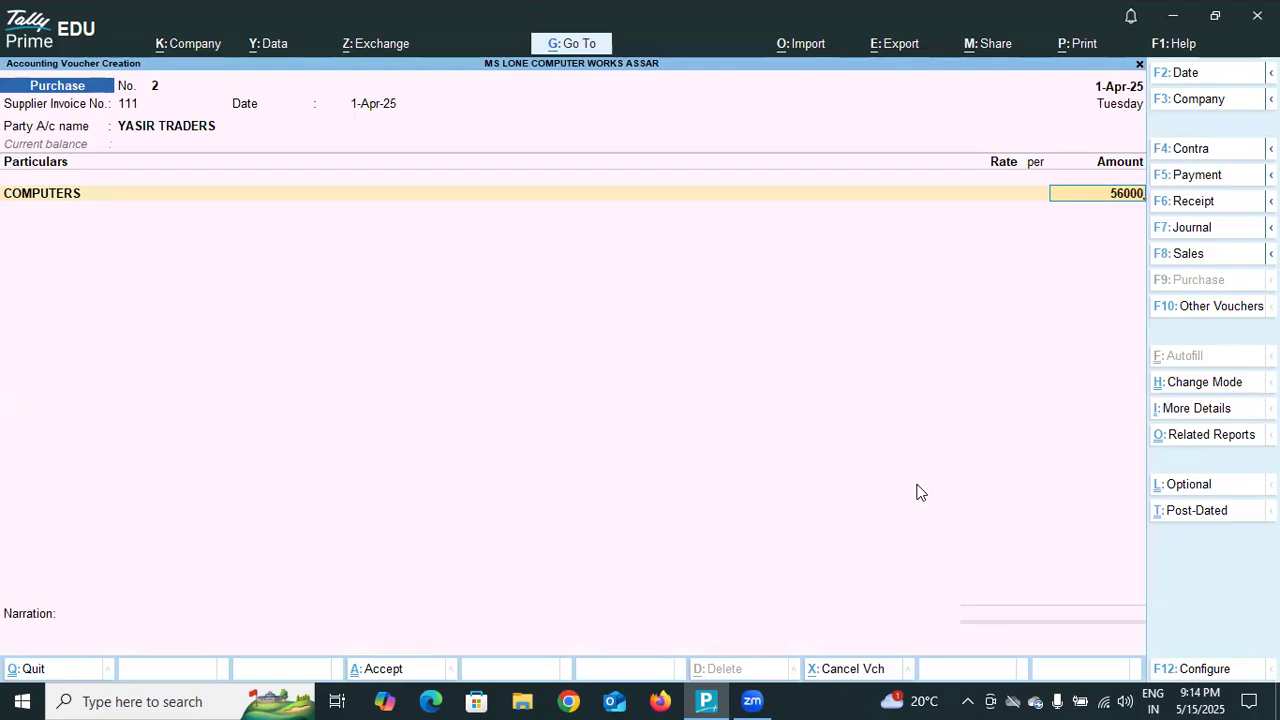
{"action": "key", "text": "Return"}
{"action": "key", "text": "Return"}
{"action": "key", "text": "Return"}
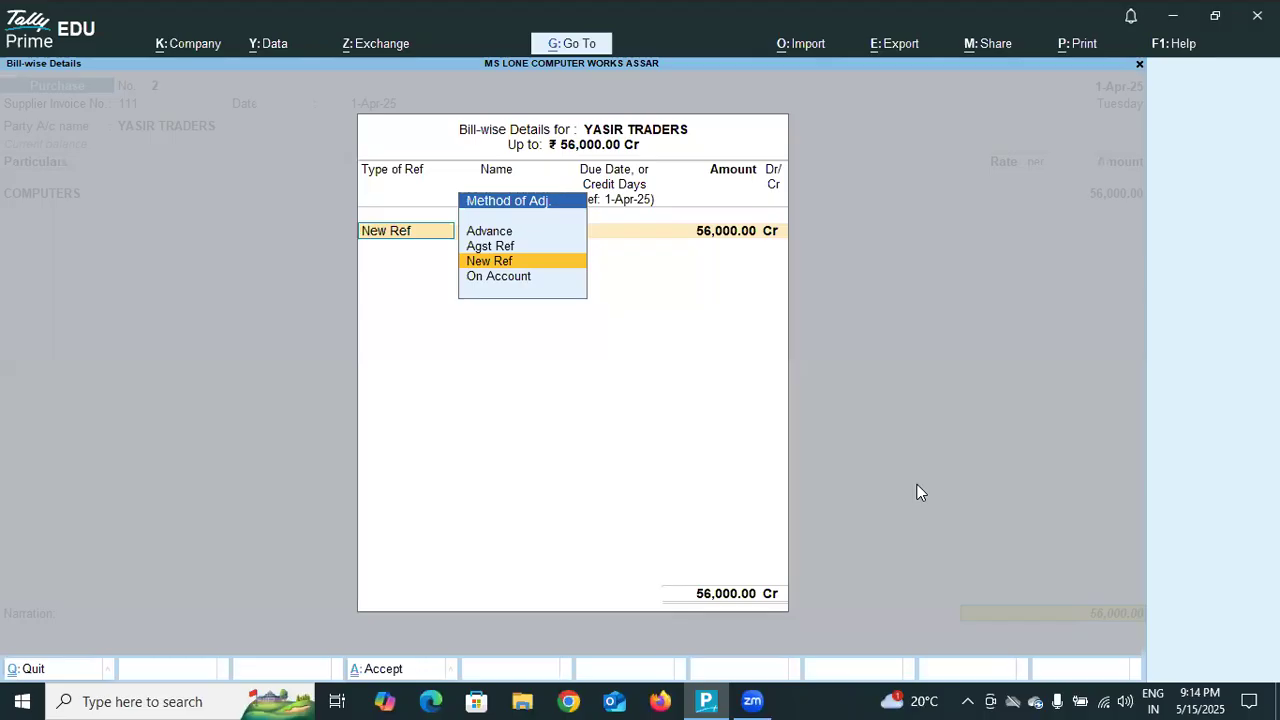
Keep New Ref for the YASIR TRADERS bill, leave the narration blank, and accept the purchase voucher.
{"action": "key", "text": "Return"}
{"action": "key", "text": "Return"}
{"action": "key", "text": "Return"}
{"action": "key", "text": "Return"}
{"action": "key", "text": "Return"}
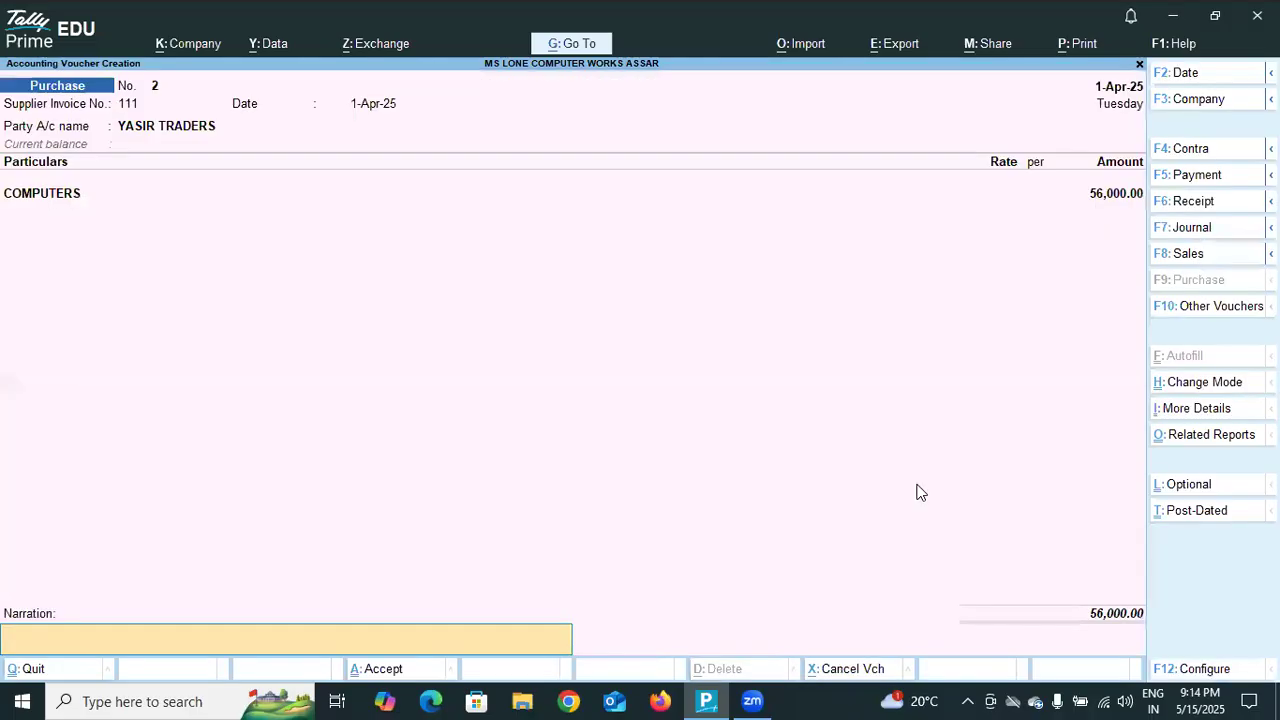
{"action": "key", "text": "Return"}
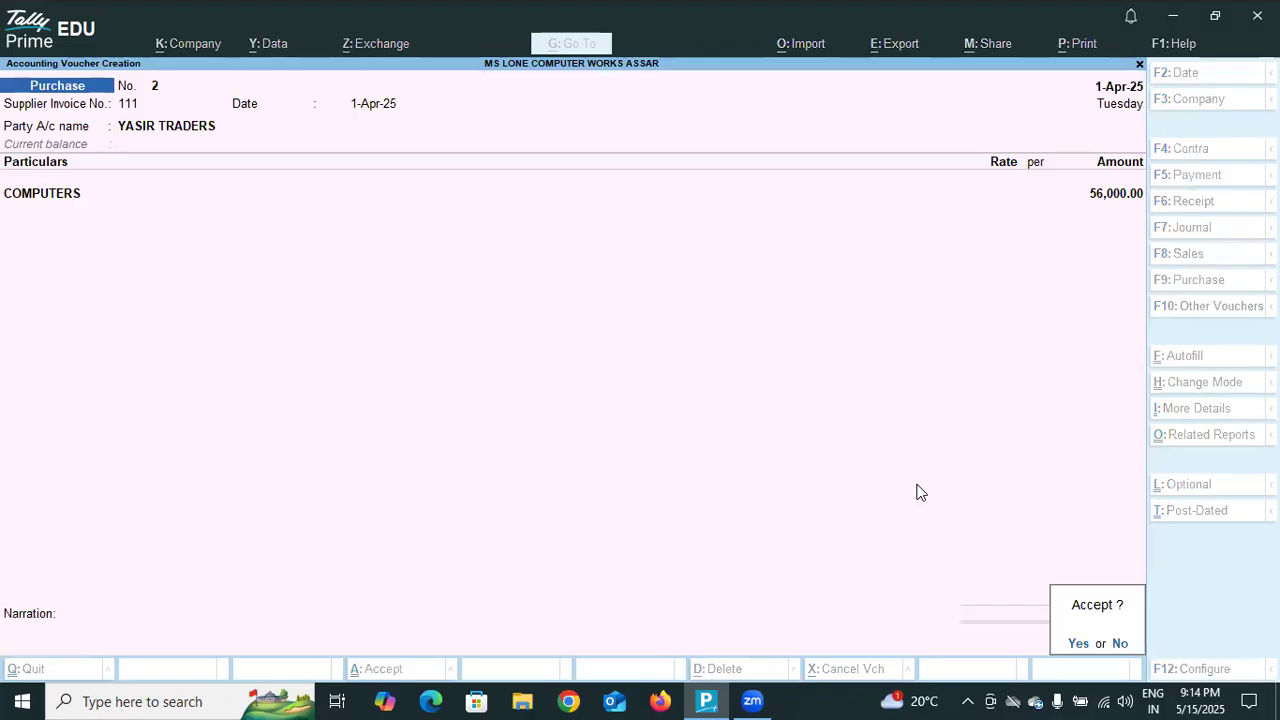
{"action": "key", "text": "Return"}
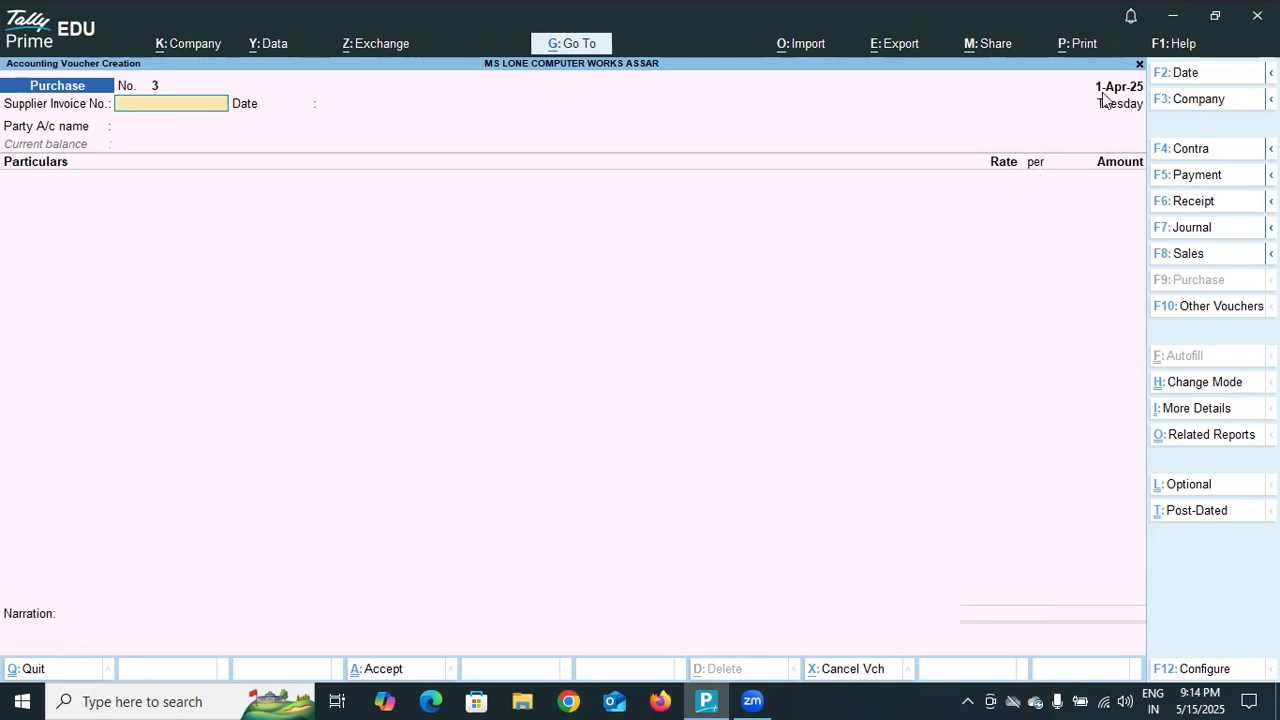
Quit the blank purchase voucher, reopen voucher entry, and switch to a journal voucher.
{"action": "key", "text": "Escape"}
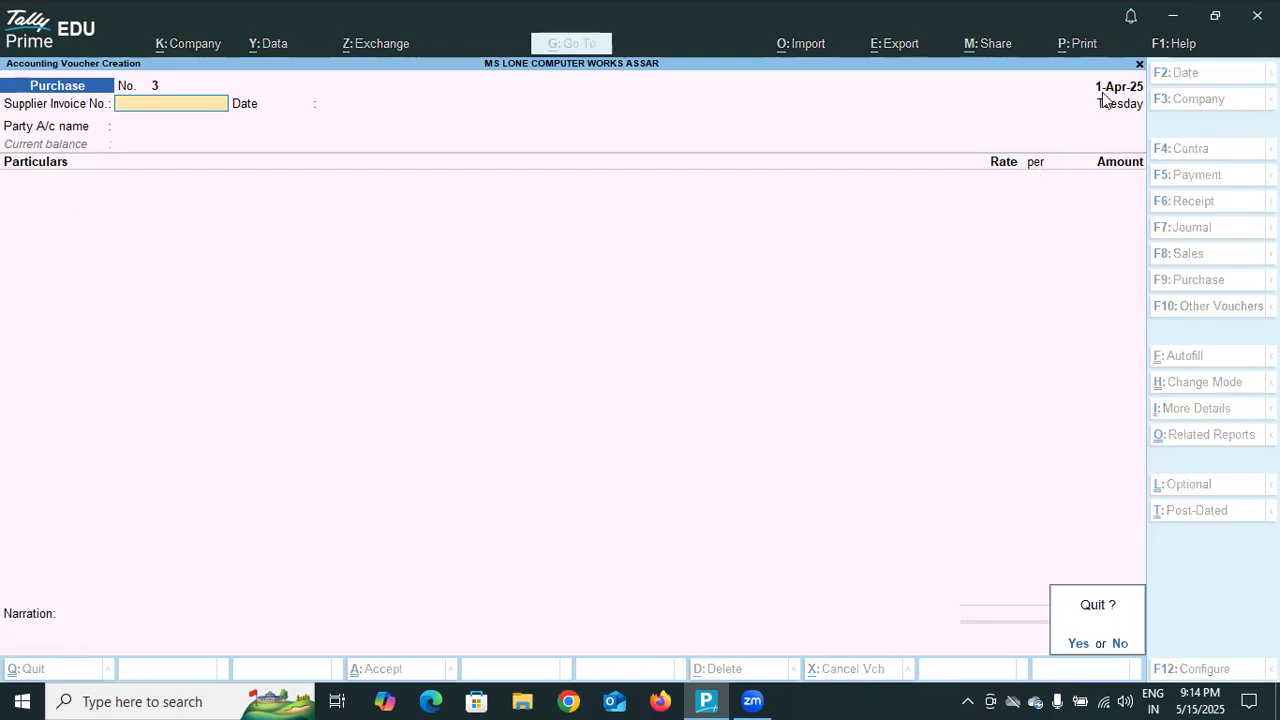
{"action": "key", "text": "Return"}
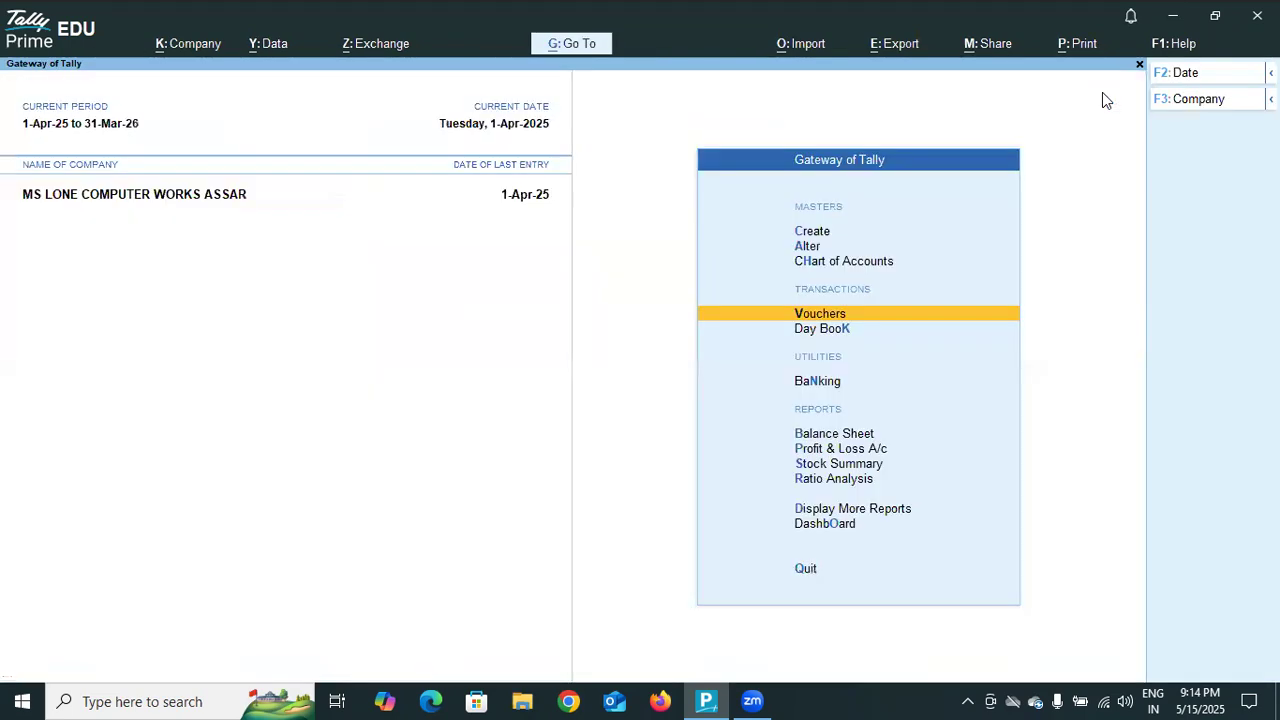
{"action": "left_click", "coordinate": [875, 313]}
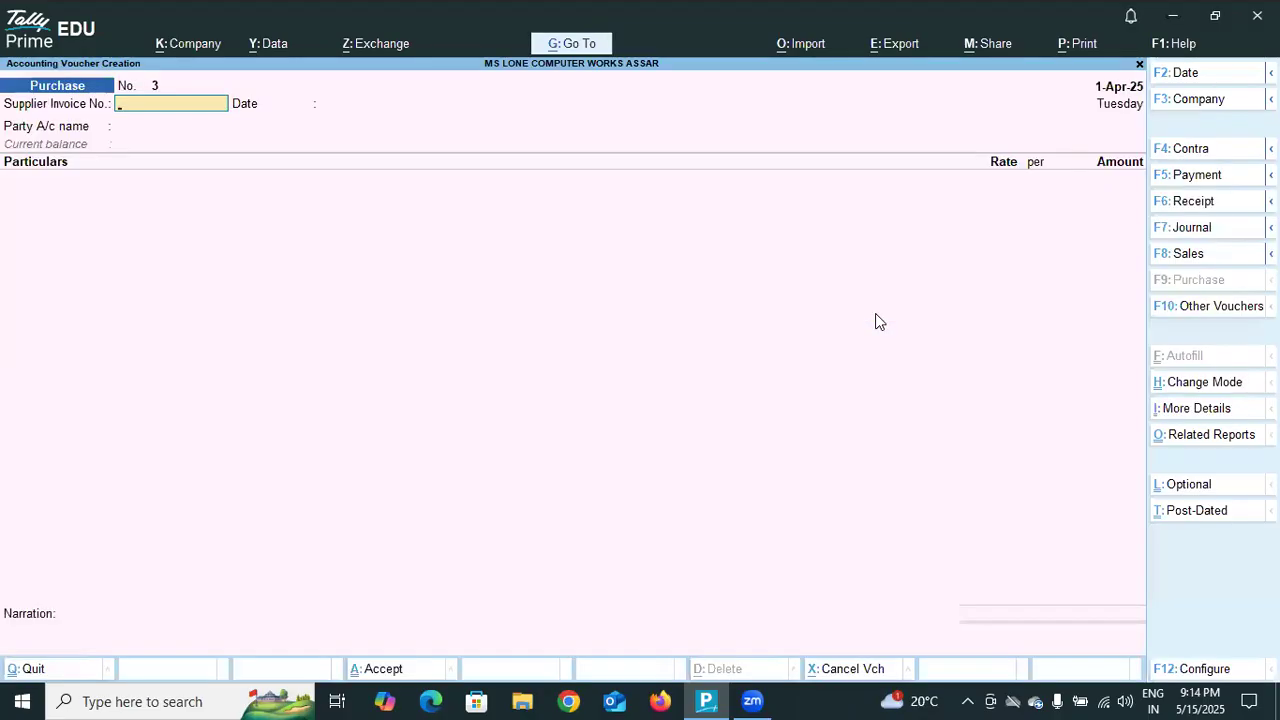
{"action": "left_click", "coordinate": [1195, 228]}
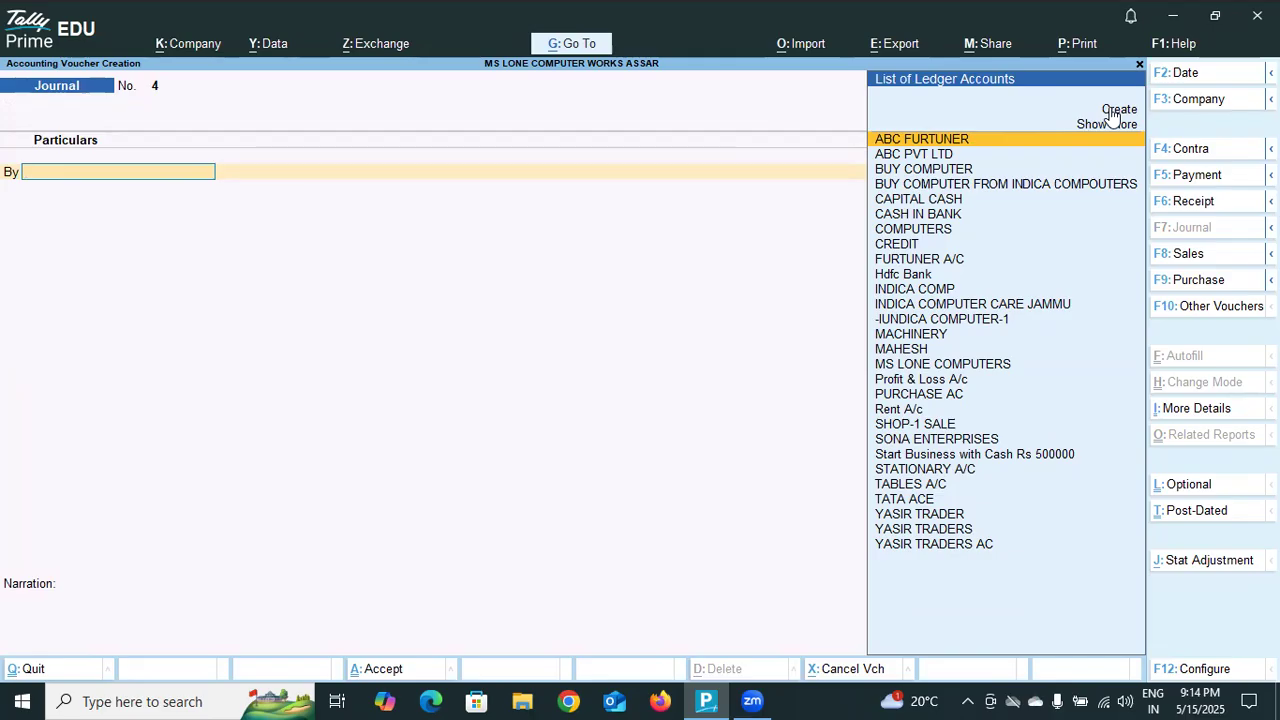
Debit the YASIR TRADERS AC ledger with 1000 on the first journal line.
{"action": "left_click", "coordinate": [975, 546]}
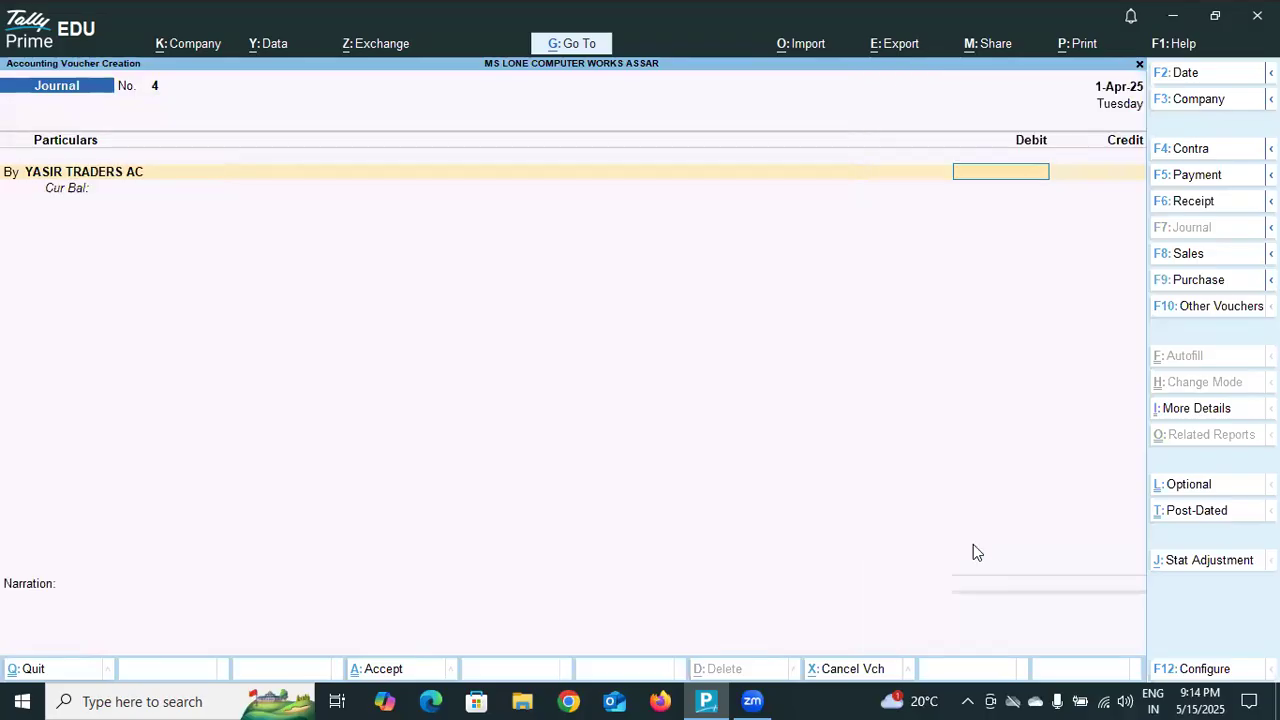
{"action": "type", "text": "1000"}
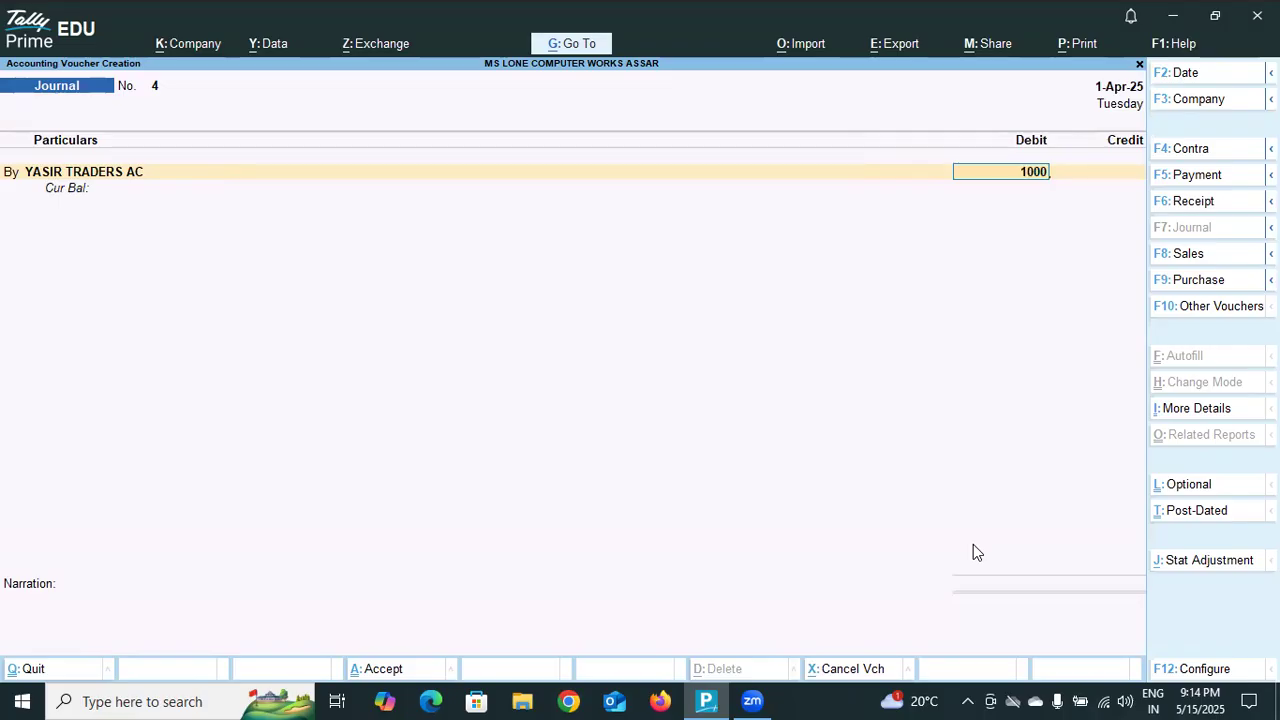
{"action": "key", "text": "Return"}
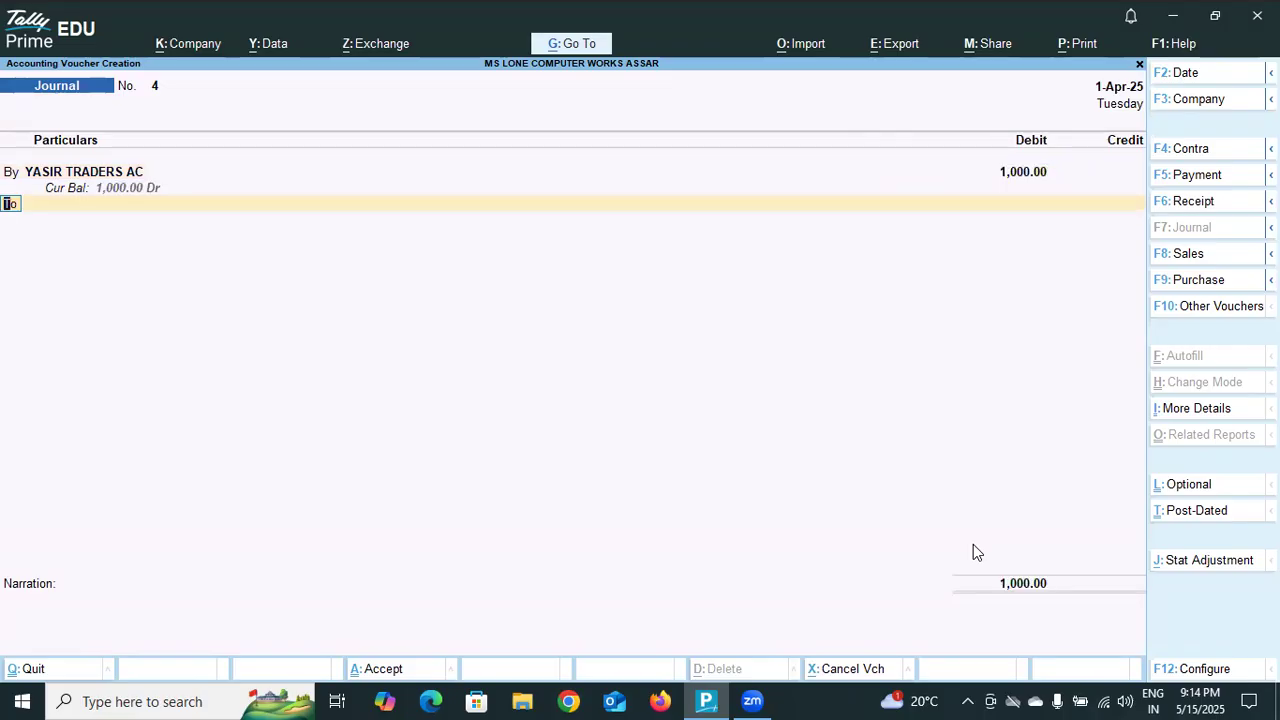
Create a new ledger named BOUNCE for the credit line and leave its alias blank.
{"action": "key", "text": "Return"}
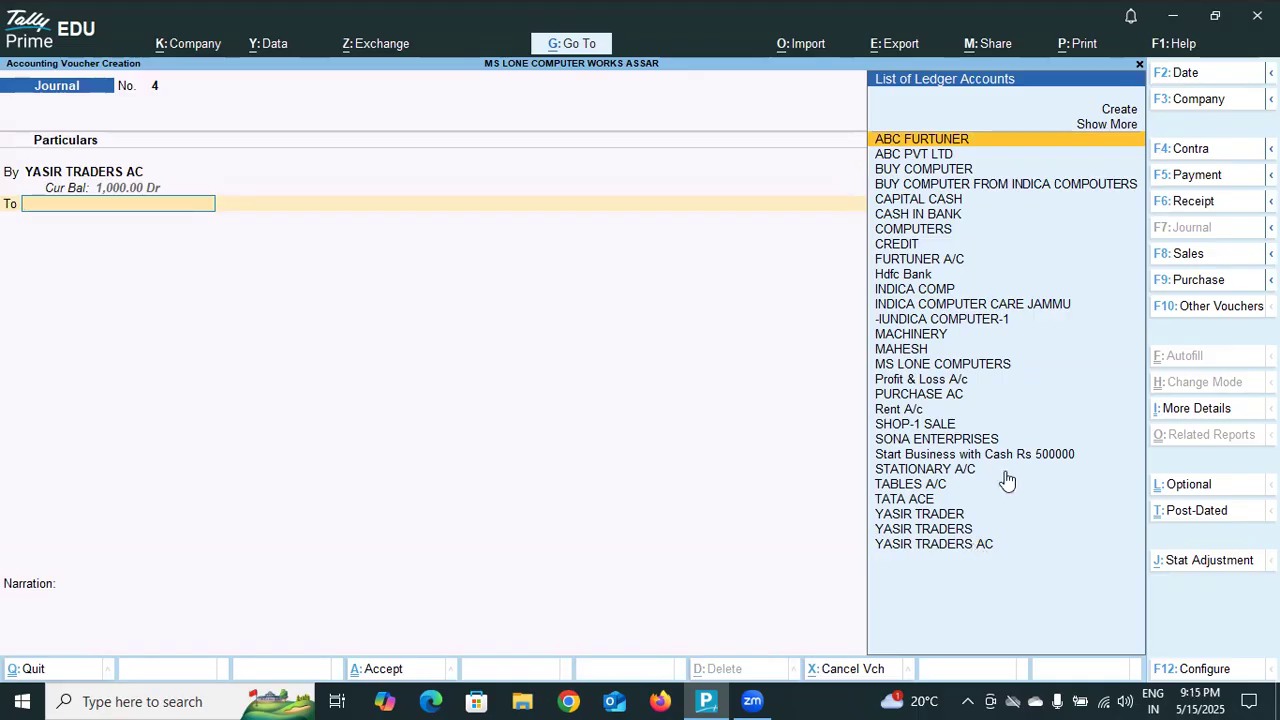
{"action": "left_click", "coordinate": [1105, 110]}
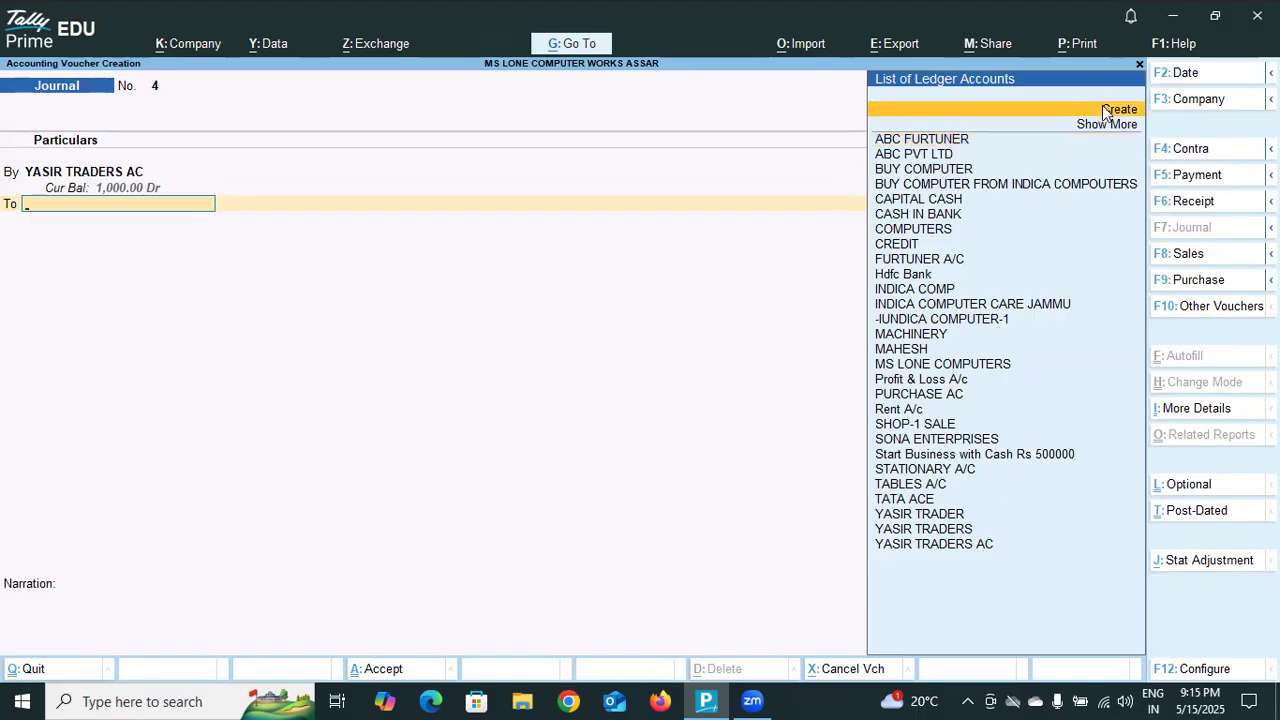
{"action": "left_click", "coordinate": [1106, 111]}
{"action": "type", "text": "BOUNCE"}
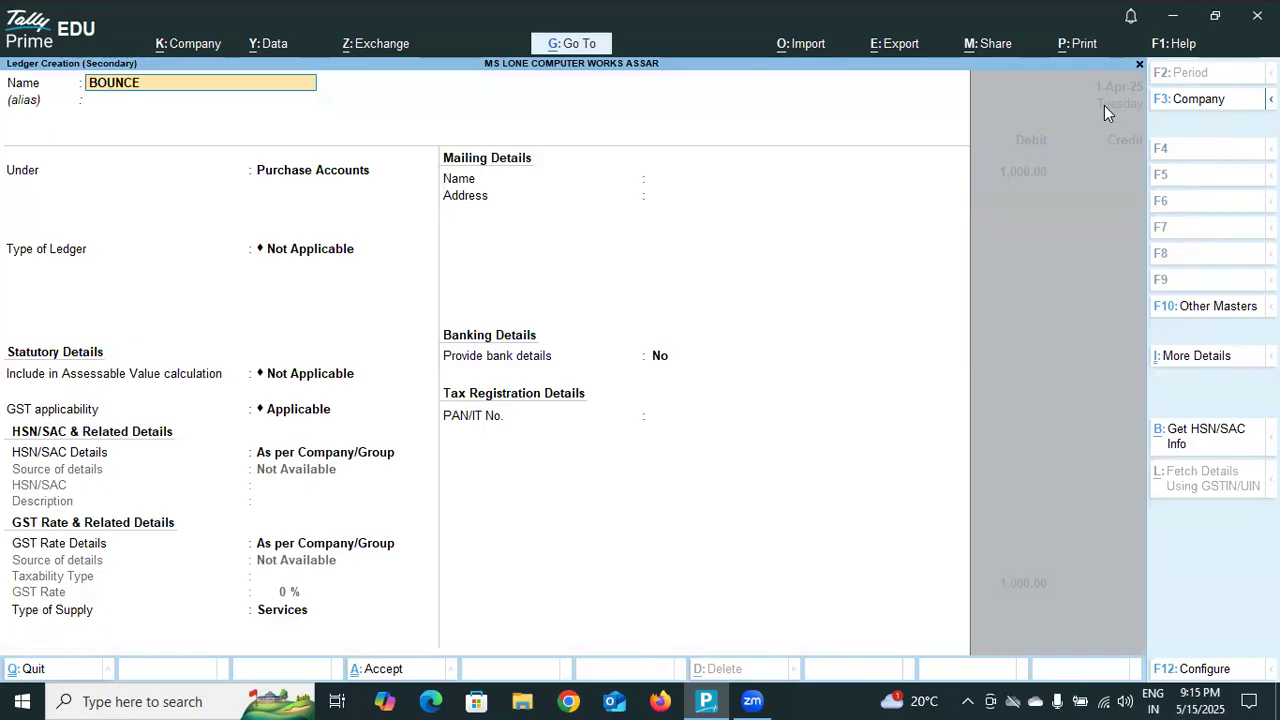
{"action": "key", "text": "Return"}
{"action": "key", "text": "Return"}
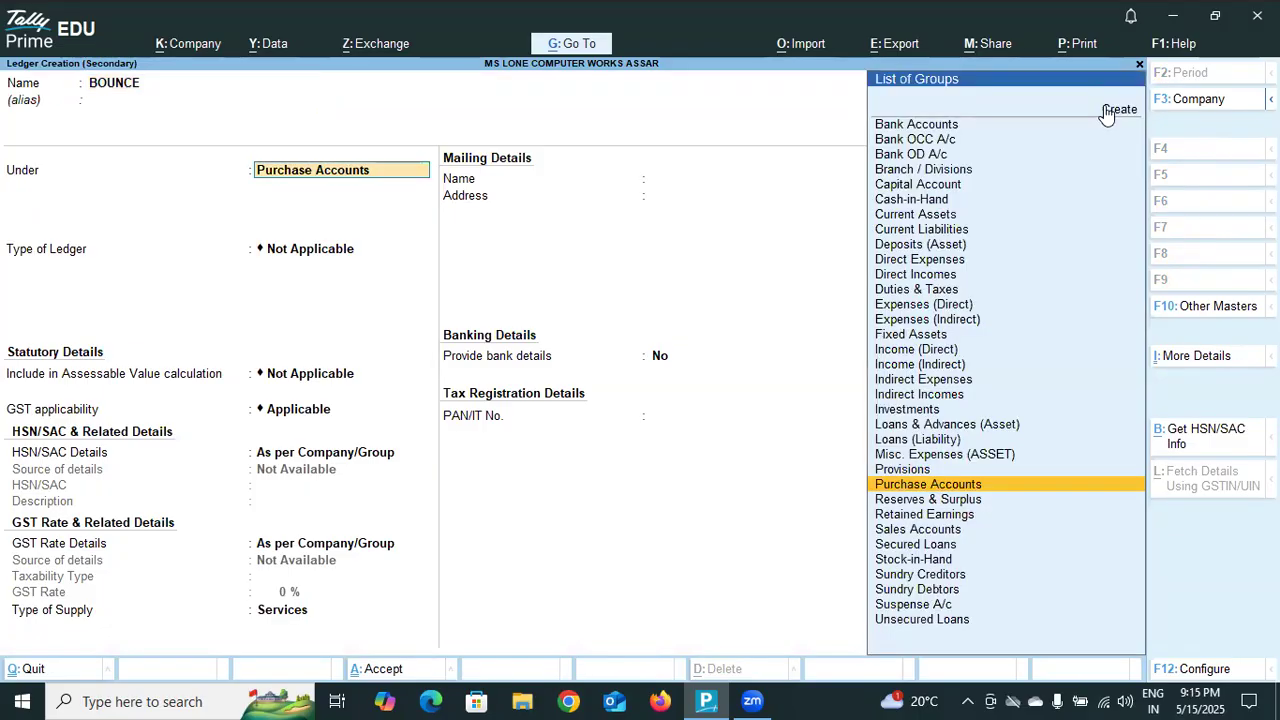
Place the BOUNCE ledger under Direct Incomes, keep the default statutory and GST settings, and save it.
{"action": "left_click", "coordinate": [943, 275]}
{"action": "key", "text": "Return"}
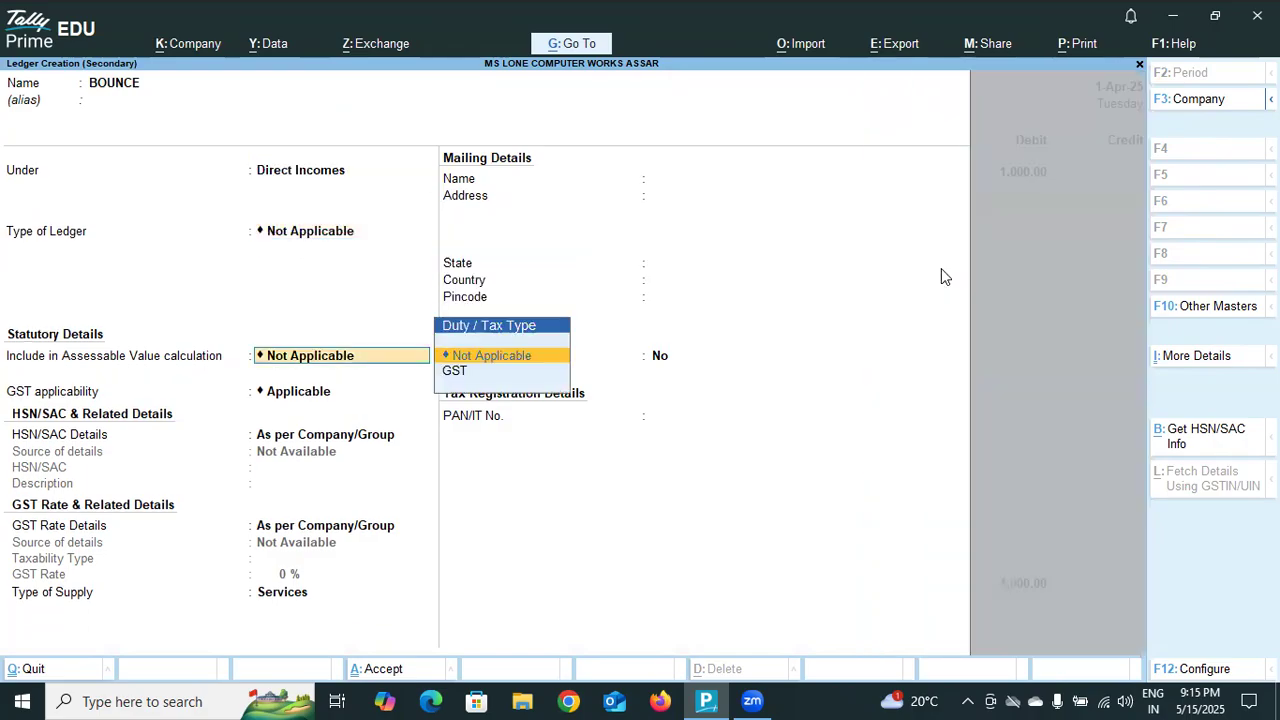
{"action": "key", "text": "Return"}
{"action": "key", "text": "Return"}
{"action": "key", "text": "Return"}
{"action": "key", "text": "Return"}
{"action": "key", "text": "Return"}
{"action": "key", "text": "Return"}
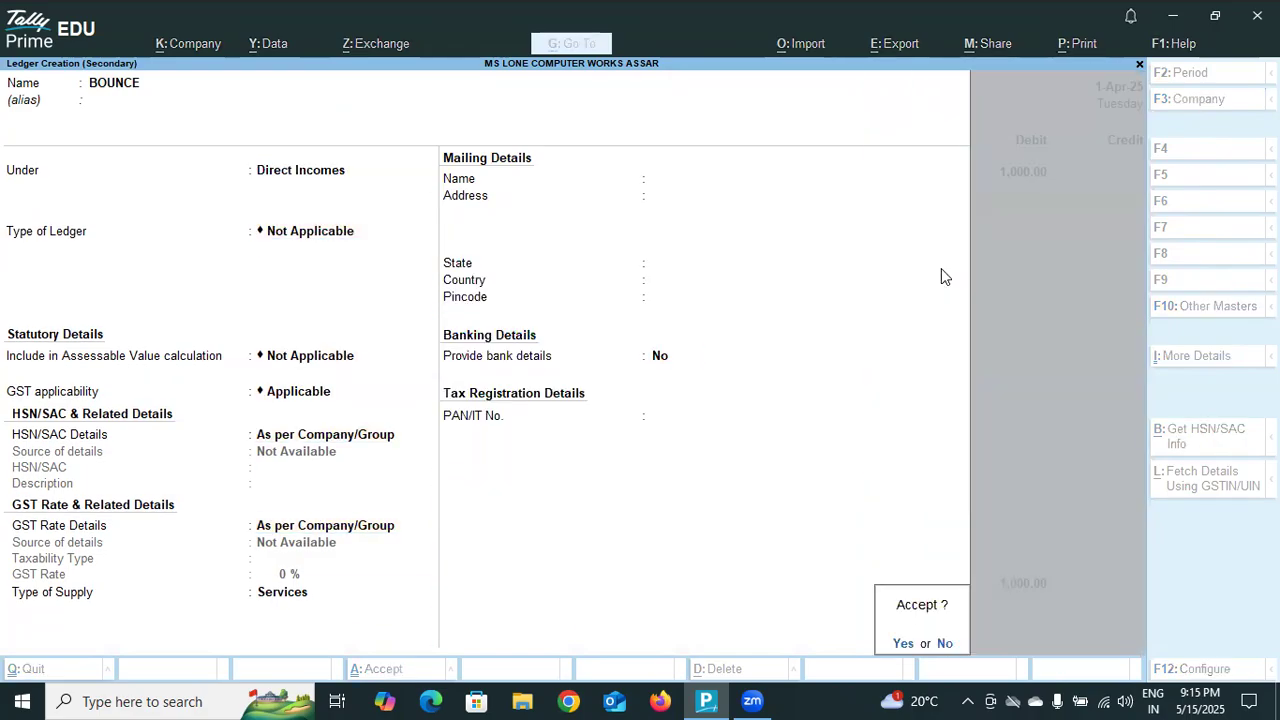
{"action": "key", "text": "Return"}
Credit BOUNCE with 1,000.00, leave the narration blank, and accept the journal voucher.
{"action": "key", "text": "Return"}
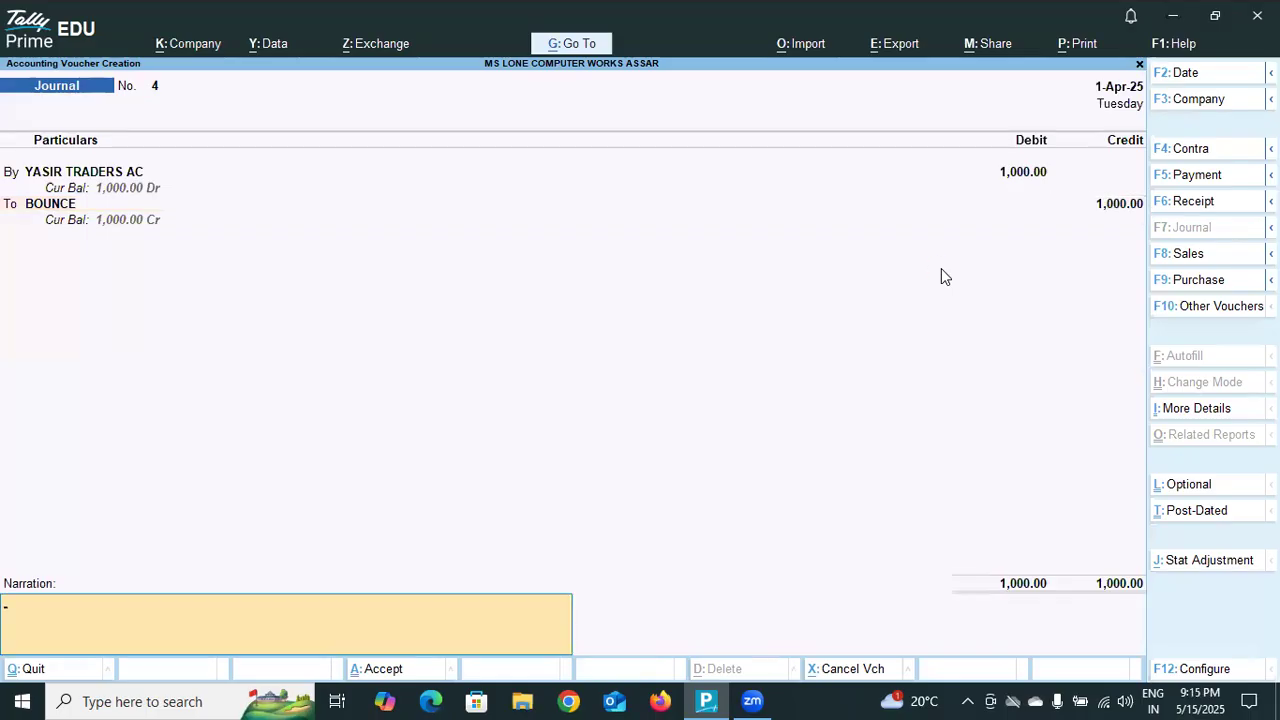
{"action": "key", "text": "Return"}
{"action": "key", "text": "Return"}
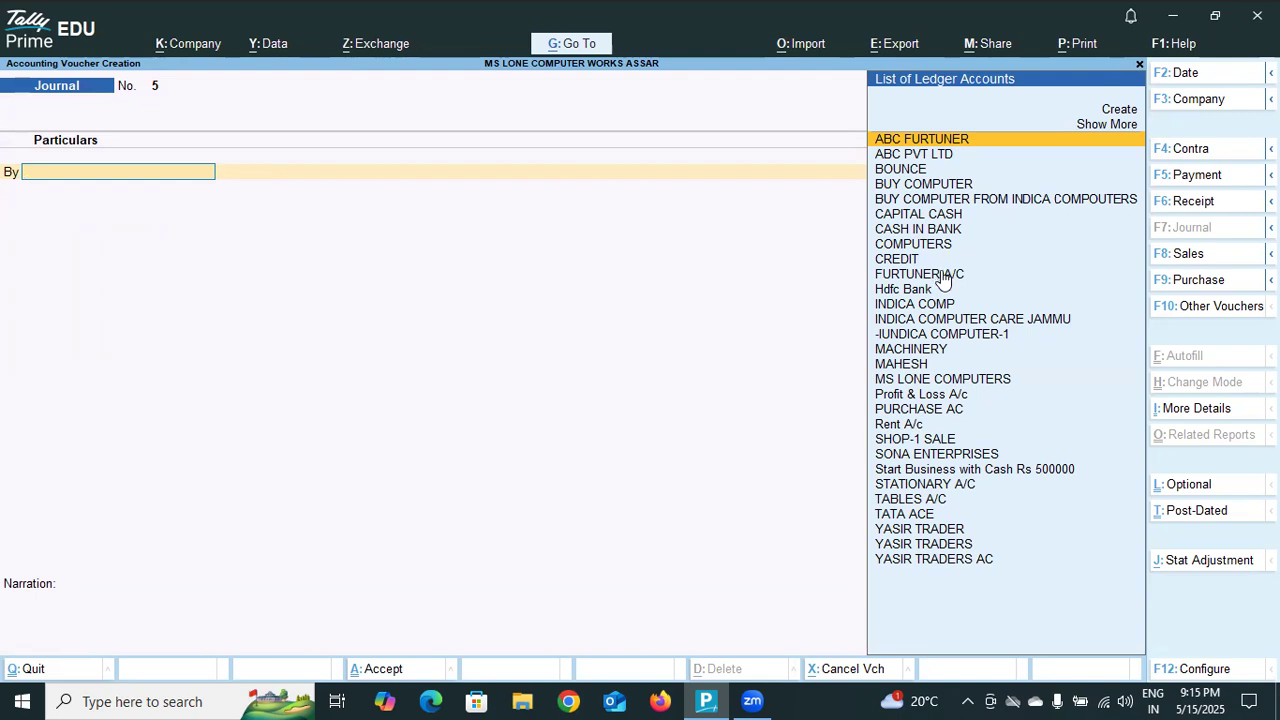
Create a new ledger named COMPUTER for the debit line of the new journal voucher, without an alias.
{"action": "left_click", "coordinate": [1120, 109]}
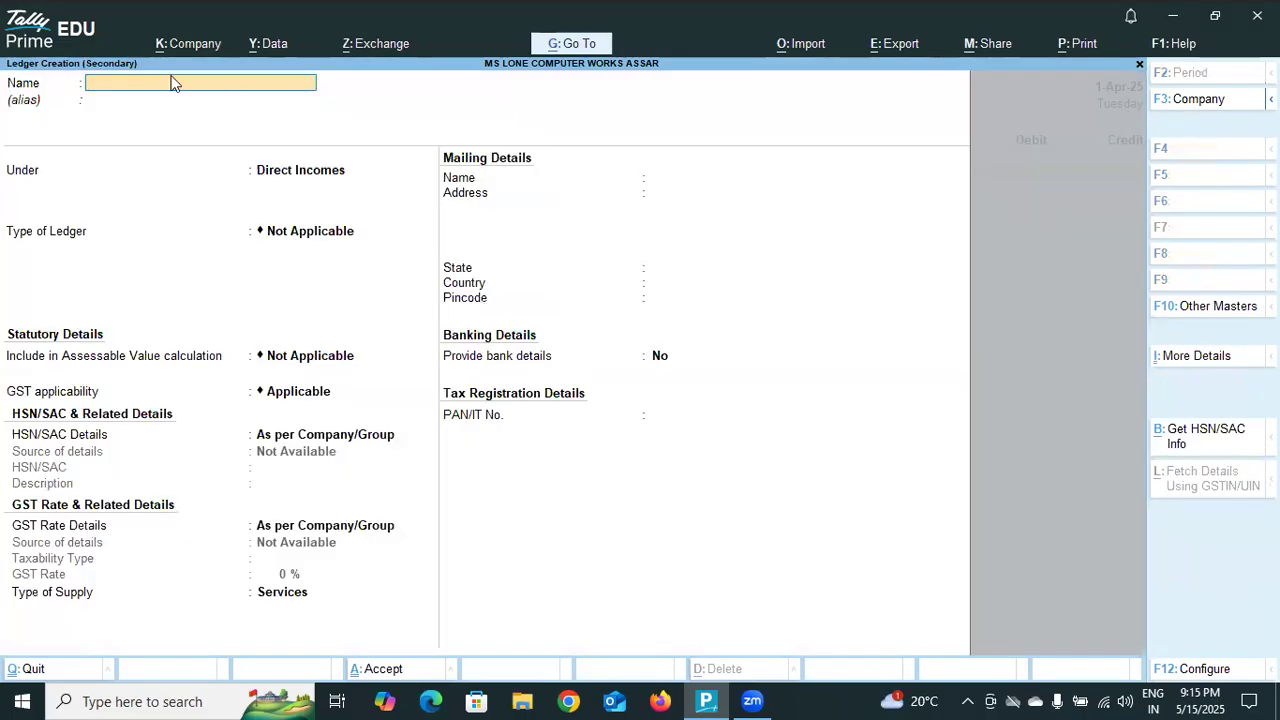
{"action": "type", "text": "COMPUTER"}
{"action": "key", "text": "Return"}
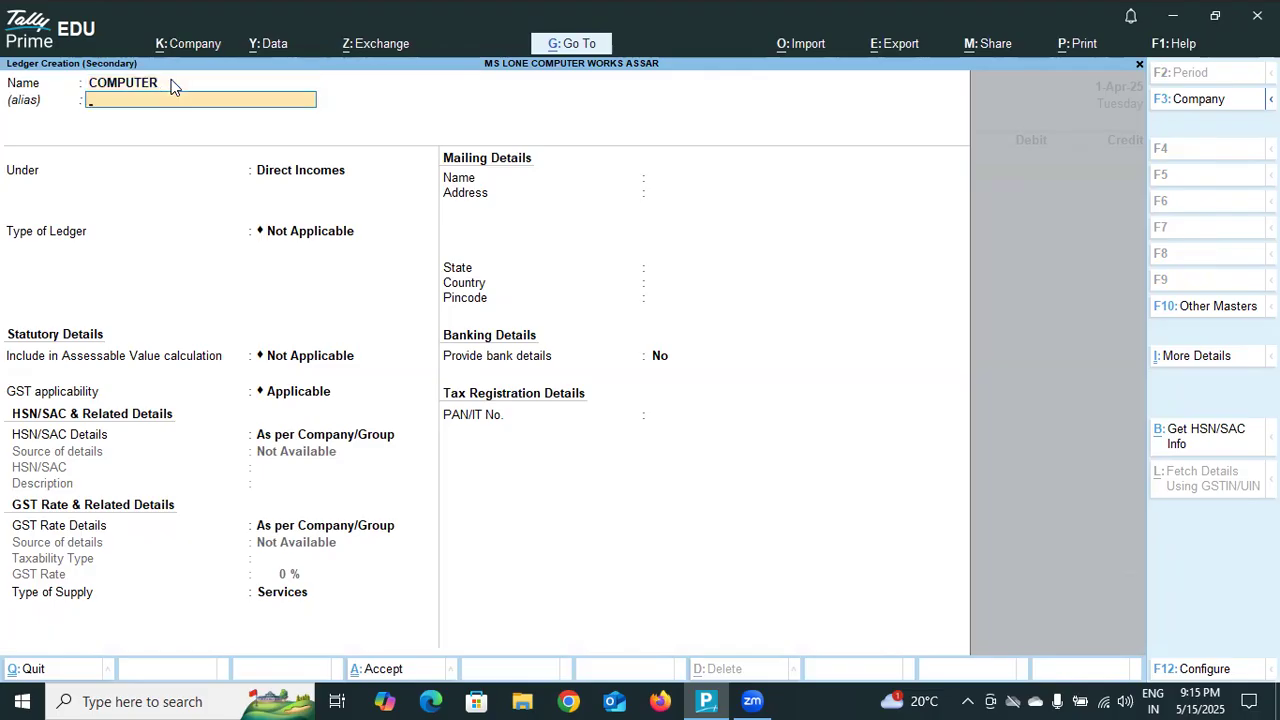
{"action": "key", "text": "Return"}
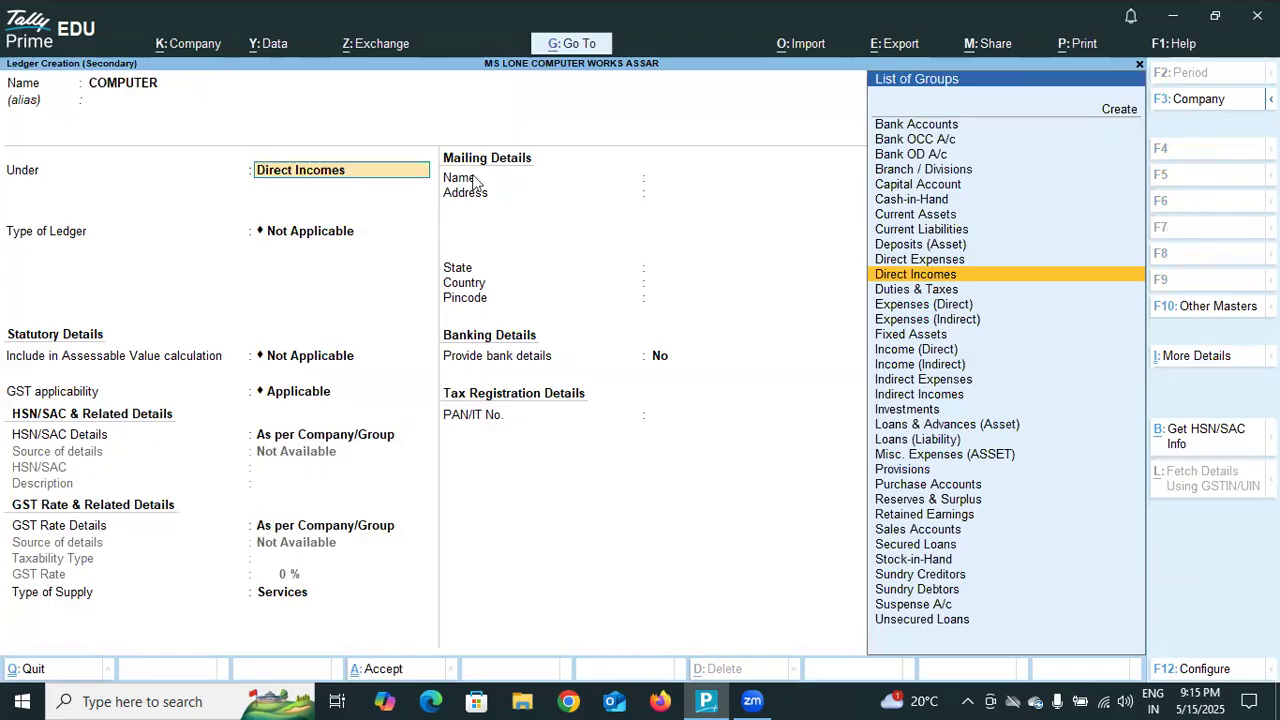
Place the COMPUTER ledger under Fixed Assets, keep the default GST, supply type and bank settings, and save it.
{"action": "left_click", "coordinate": [893, 336]}
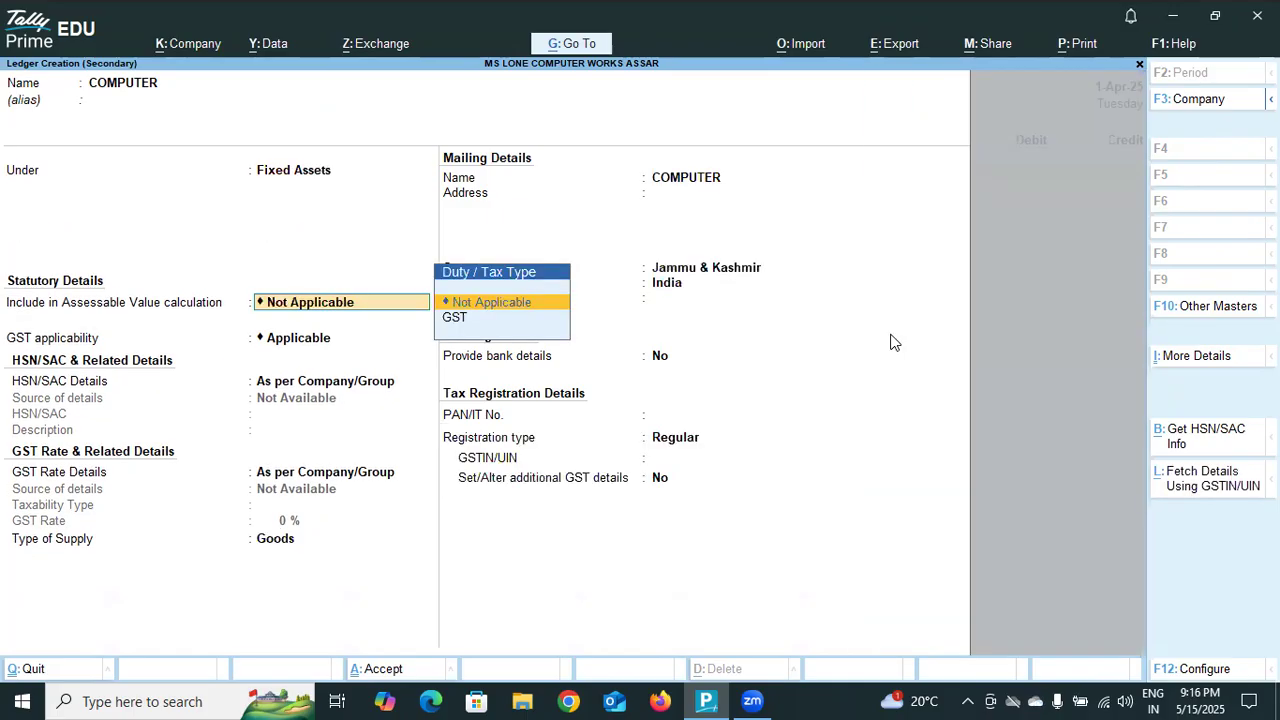
{"action": "key", "text": "Return"}
{"action": "key", "text": "Return"}
{"action": "key", "text": "Return"}
{"action": "key", "text": "Return"}
{"action": "key", "text": "Return"}
{"action": "key", "text": "Return"}
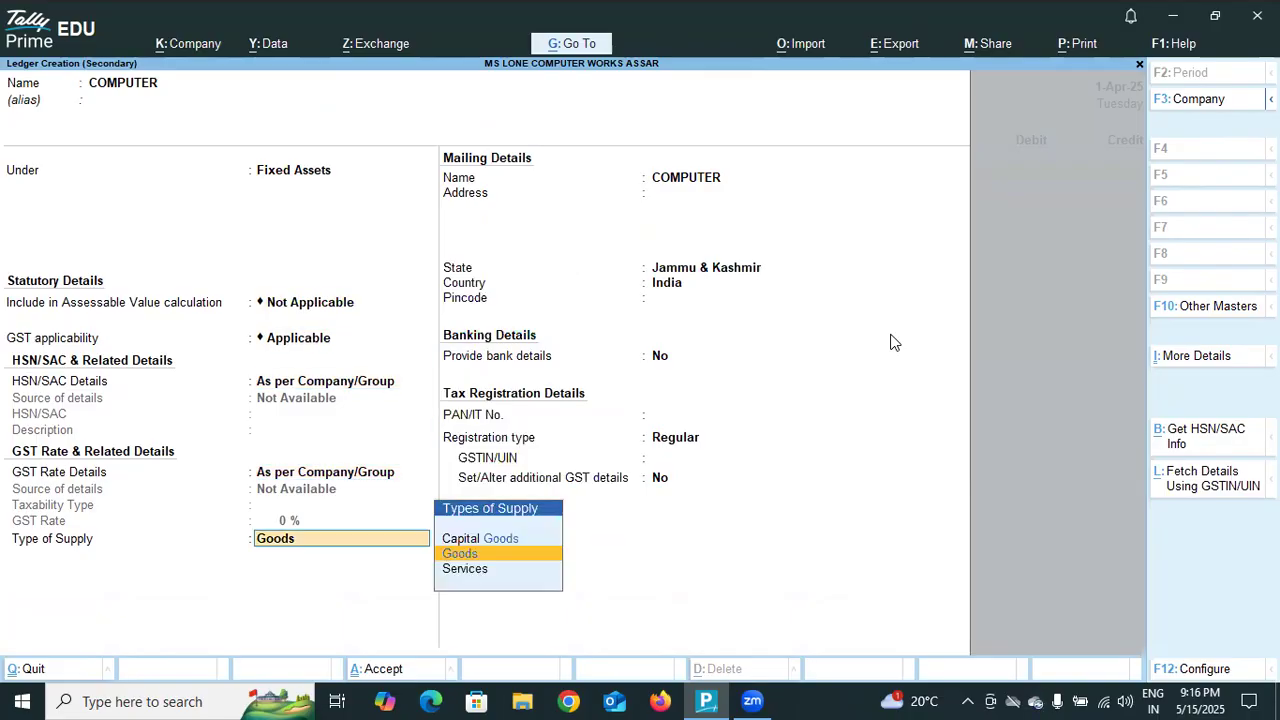
{"action": "key", "text": "Return"}
{"action": "key", "text": "Return"}
{"action": "key", "text": "Return"}
{"action": "key", "text": "Return"}
{"action": "key", "text": "Return"}
{"action": "key", "text": "Return"}
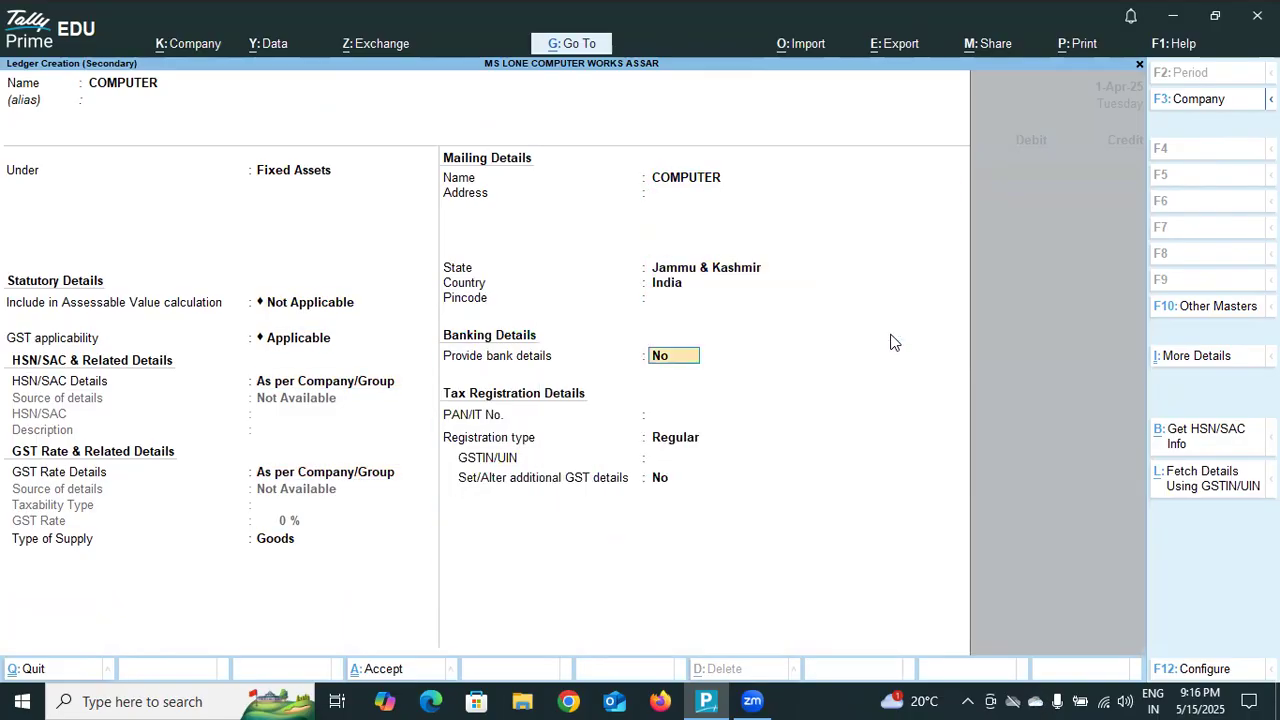
{"action": "key", "text": "Return"}
{"action": "key", "text": "Return"}
{"action": "key", "text": "Return"}
{"action": "key", "text": "Return"}
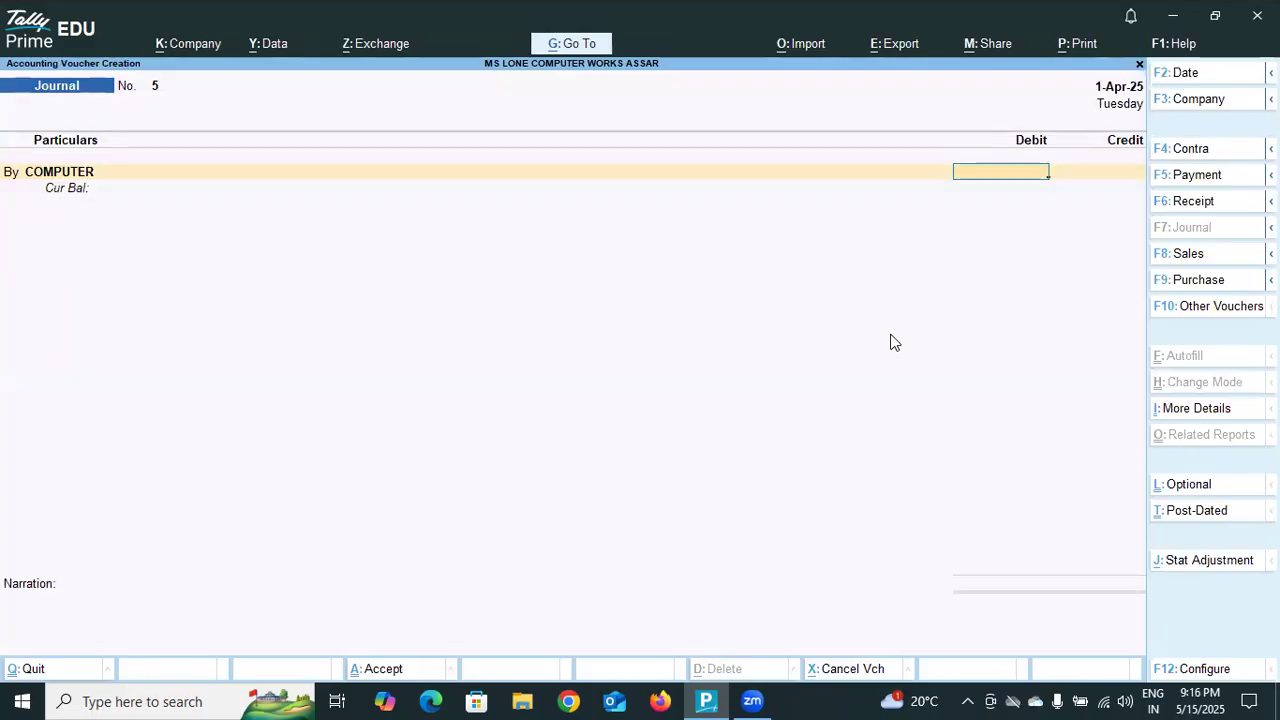
Debit COMPUTER with 50,000 and create a new ledger named YASIR IT for the credit line, without an alias.
{"action": "type", "text": "50000"}
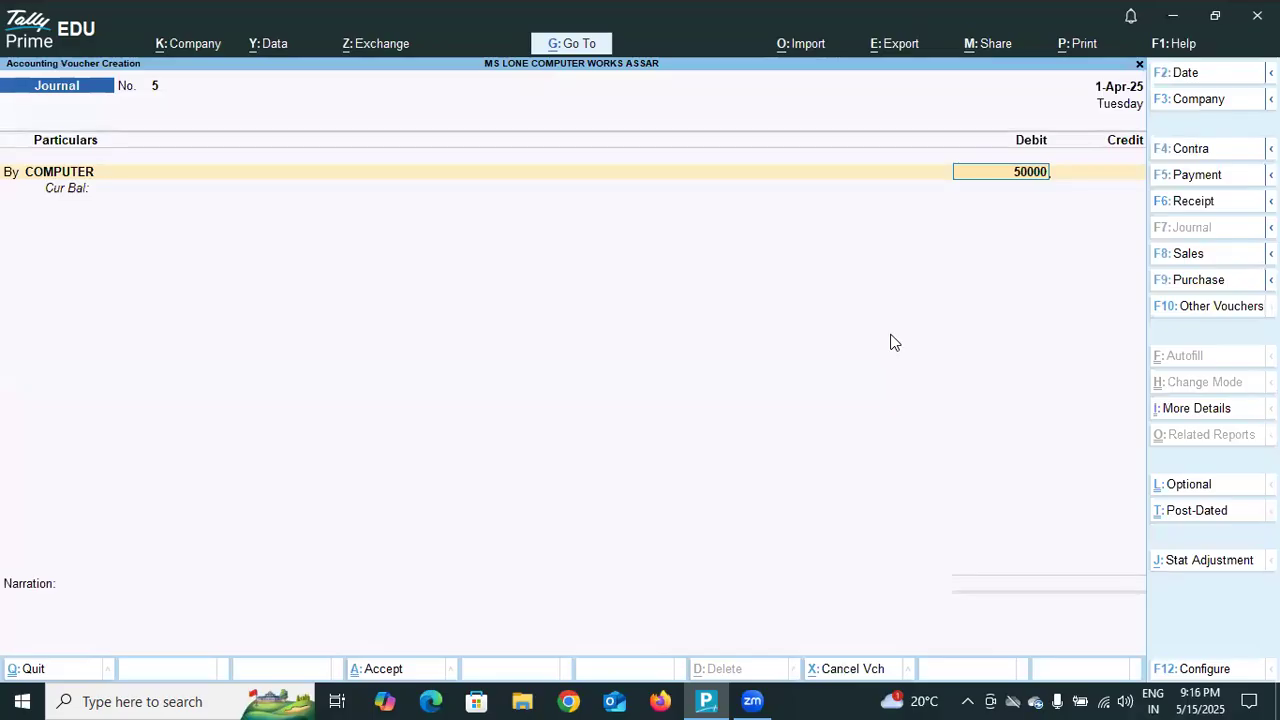
{"action": "key", "text": "Return"}
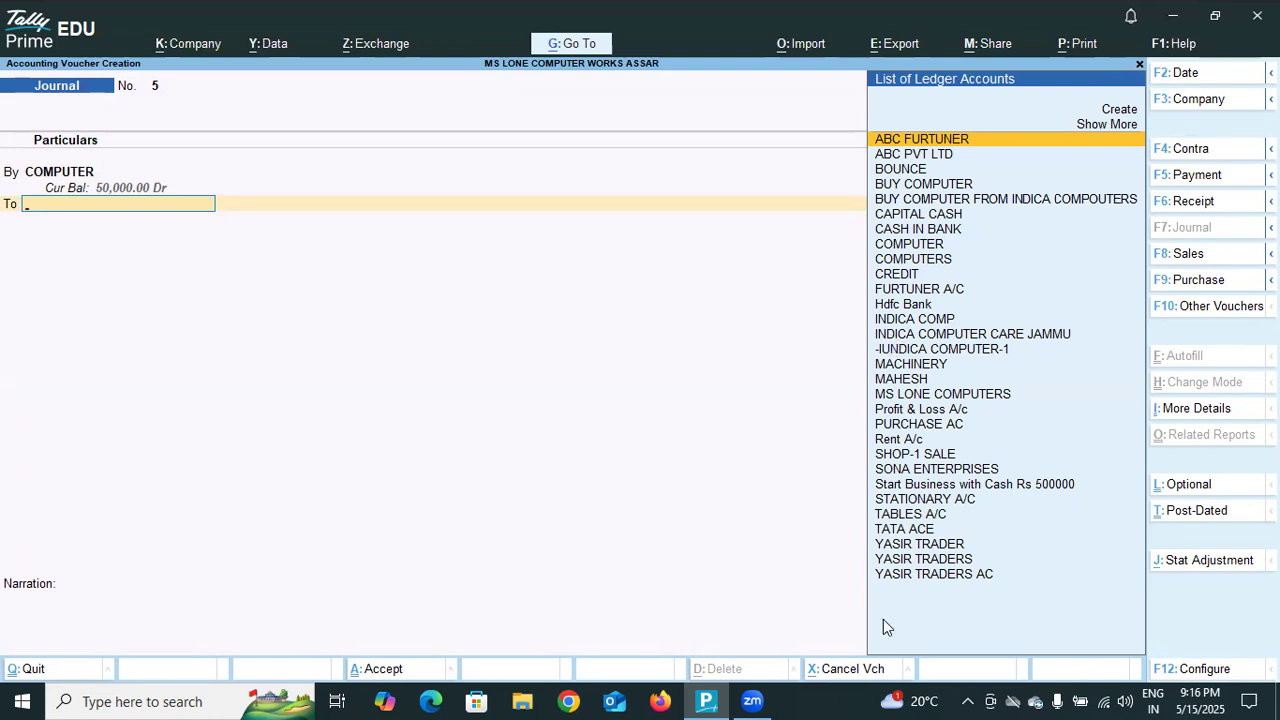
{"action": "left_click", "coordinate": [1117, 112]}
{"action": "type", "text": "YASIR IT"}
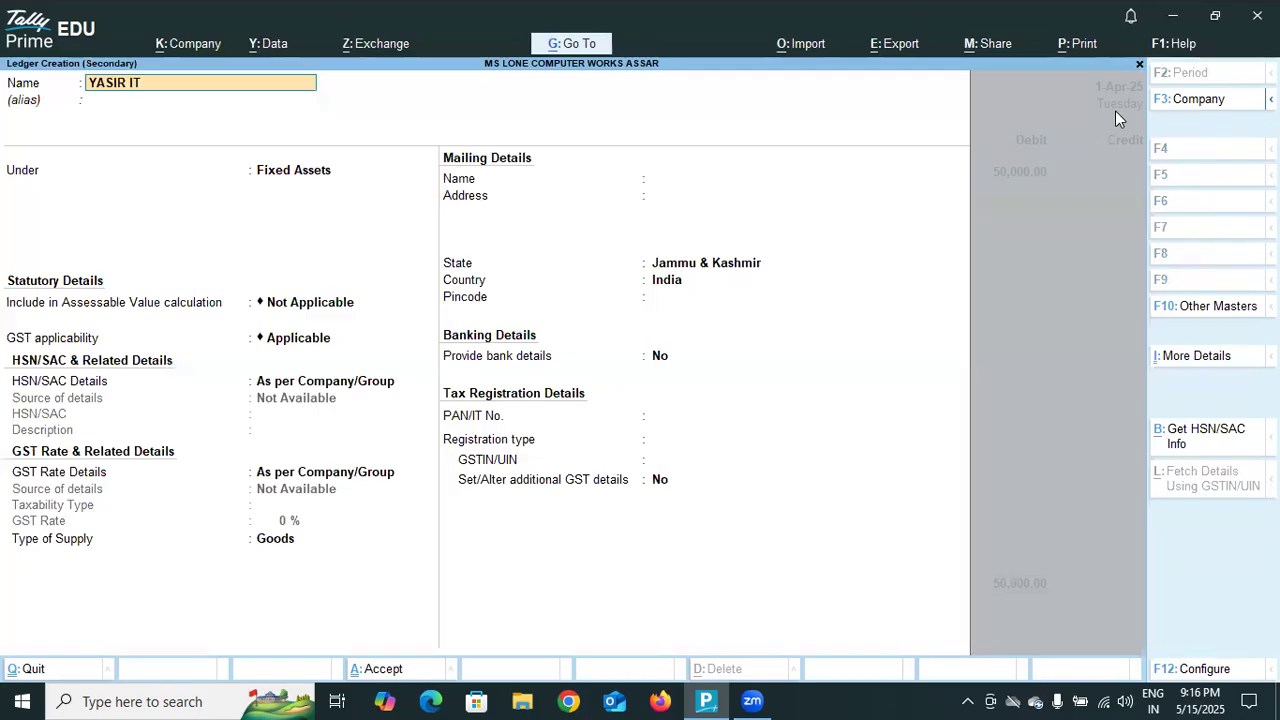
{"action": "key", "text": "Return"}
{"action": "key", "text": "Return"}
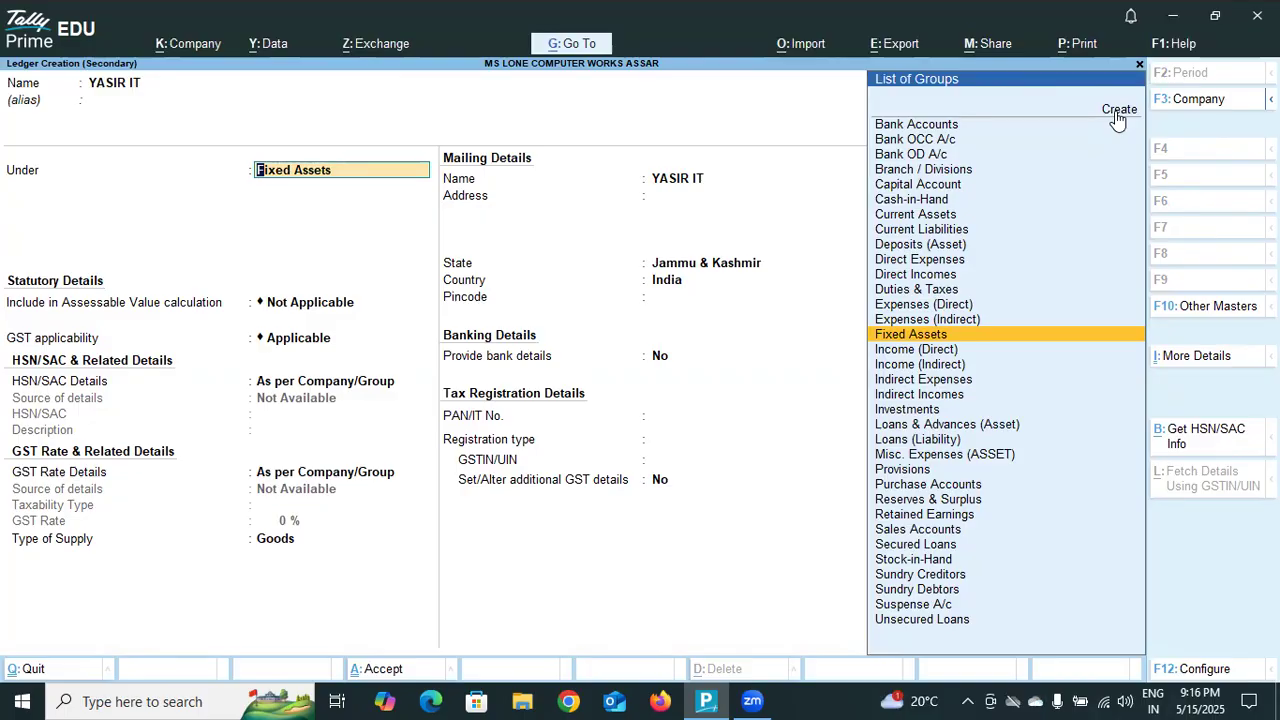
Place the YASIR IT ledger under Sundry Creditors, keep the default bill-by-bill, mailing, bank and tax settings, and save it.
{"action": "left_click", "coordinate": [920, 576]}
{"action": "left_click", "coordinate": [920, 576]}
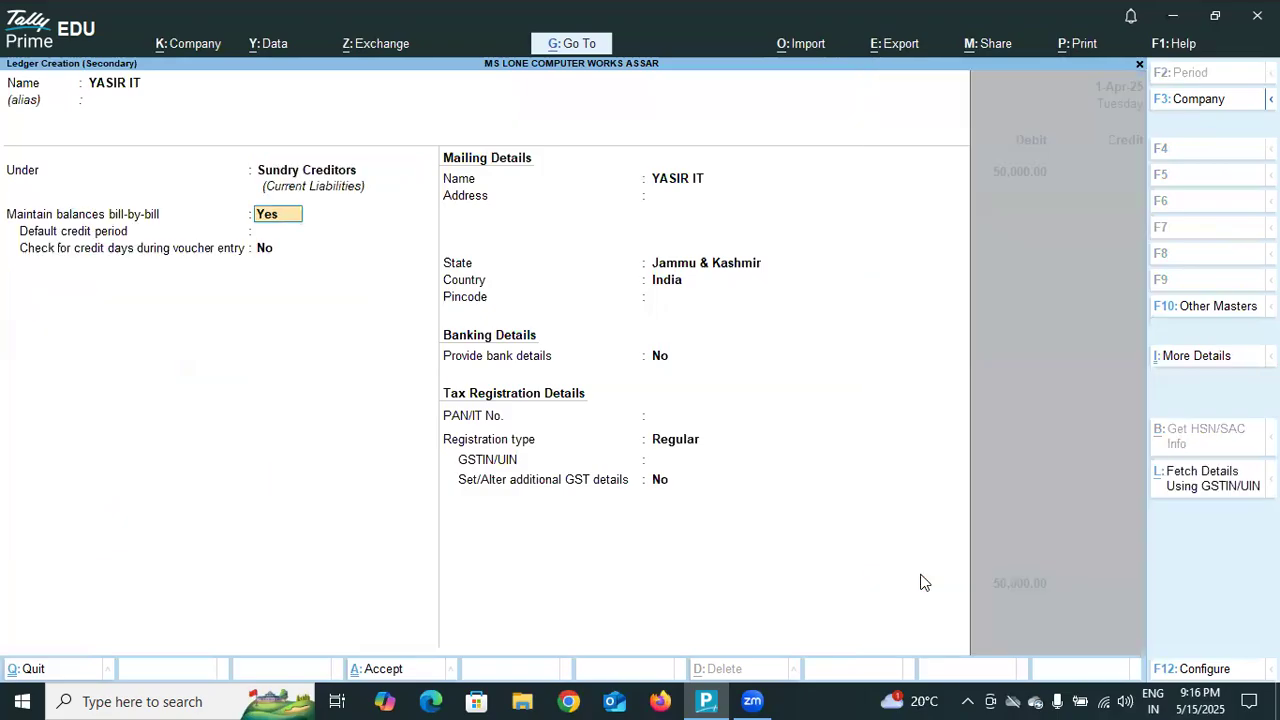
{"action": "key", "text": "Return"}
{"action": "key", "text": "Return"}
{"action": "key", "text": "Return"}
{"action": "key", "text": "Return"}
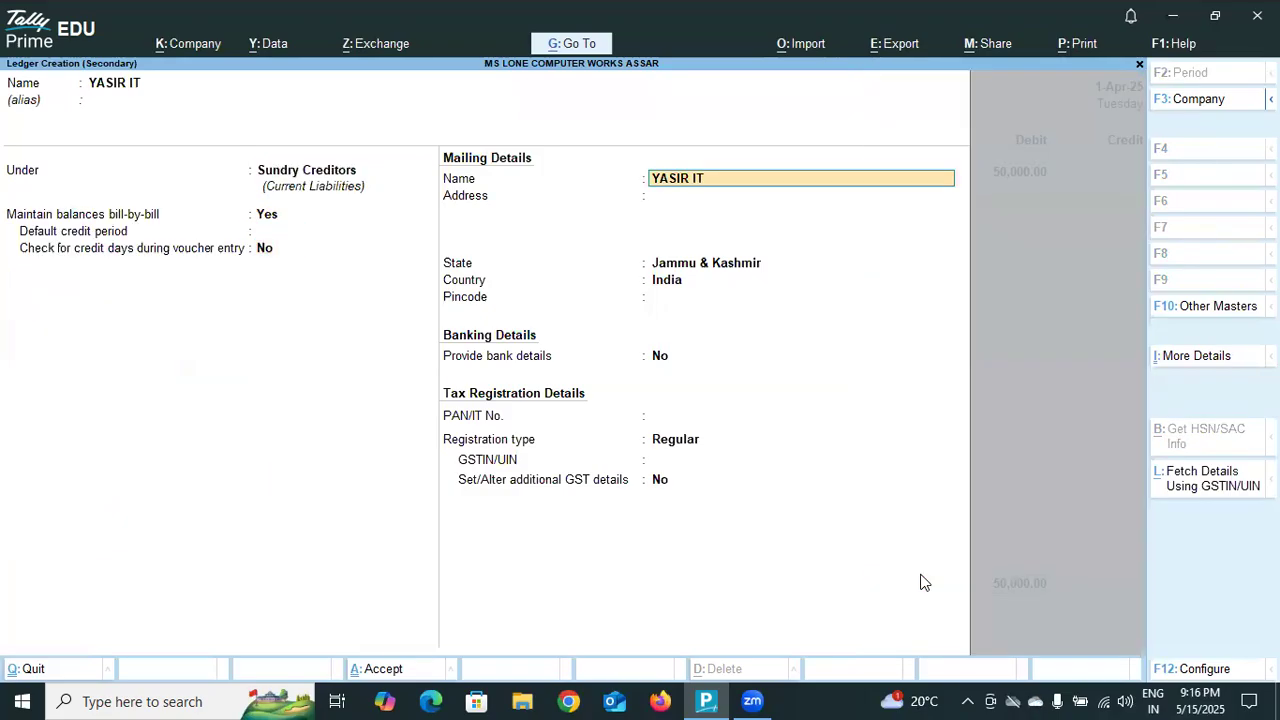
{"action": "key", "text": "Return"}
{"action": "key", "text": "Return"}
{"action": "key", "text": "Return"}
{"action": "key", "text": "Return"}
{"action": "key", "text": "Return"}
{"action": "key", "text": "Return"}
{"action": "key", "text": "Return"}
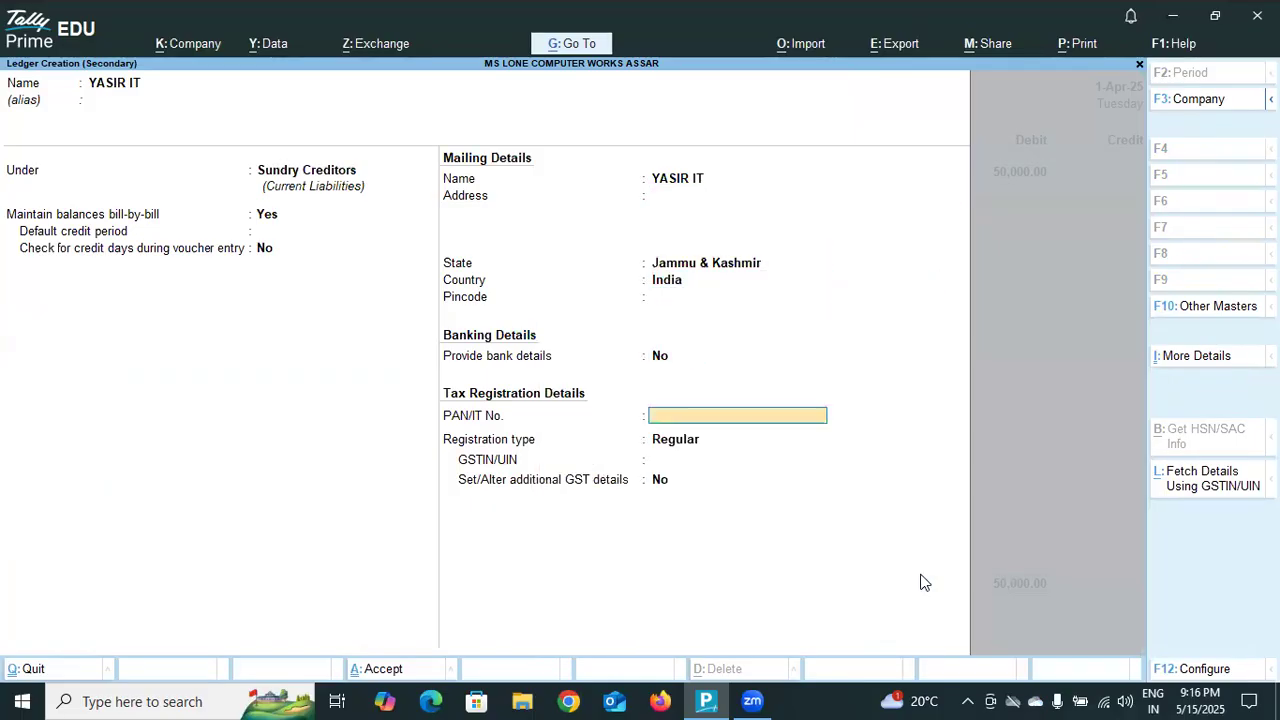
{"action": "key", "text": "Return"}
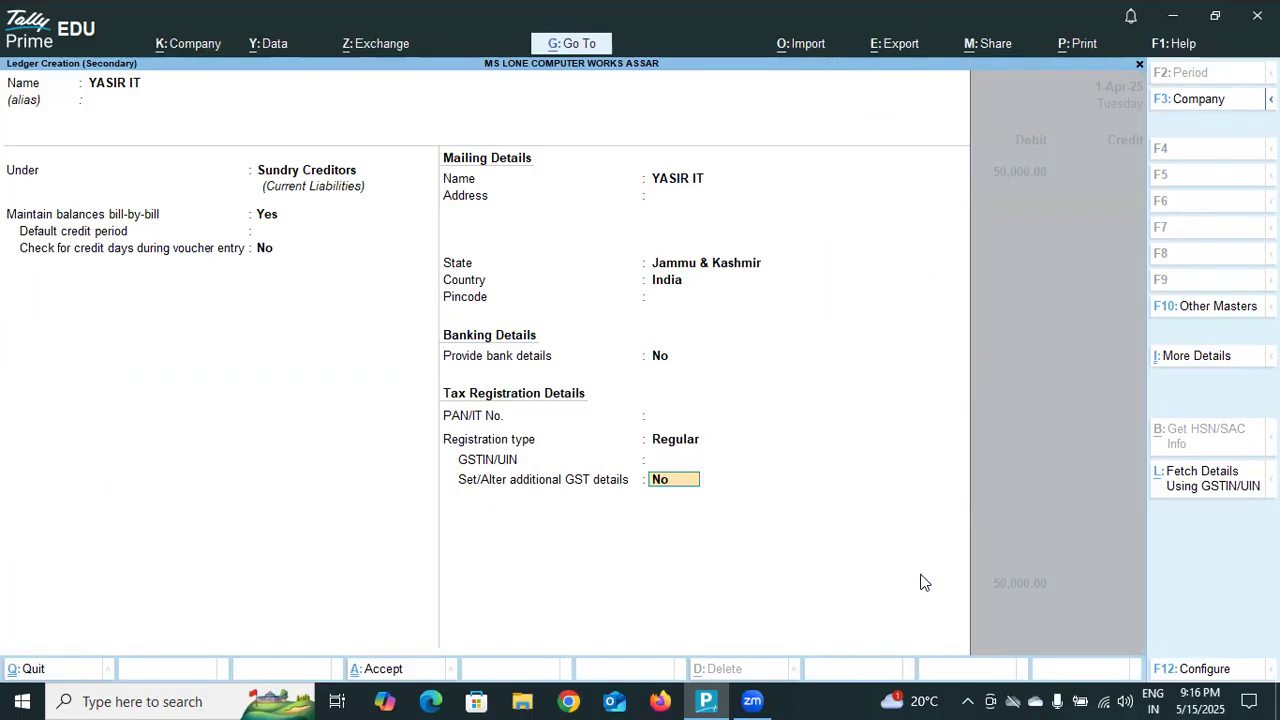
{"action": "key", "text": "Return"}
Credit YASIR IT with 50,000.00 as On Account, leave the narration blank, and accept the journal voucher.
{"action": "key", "text": "Return"}
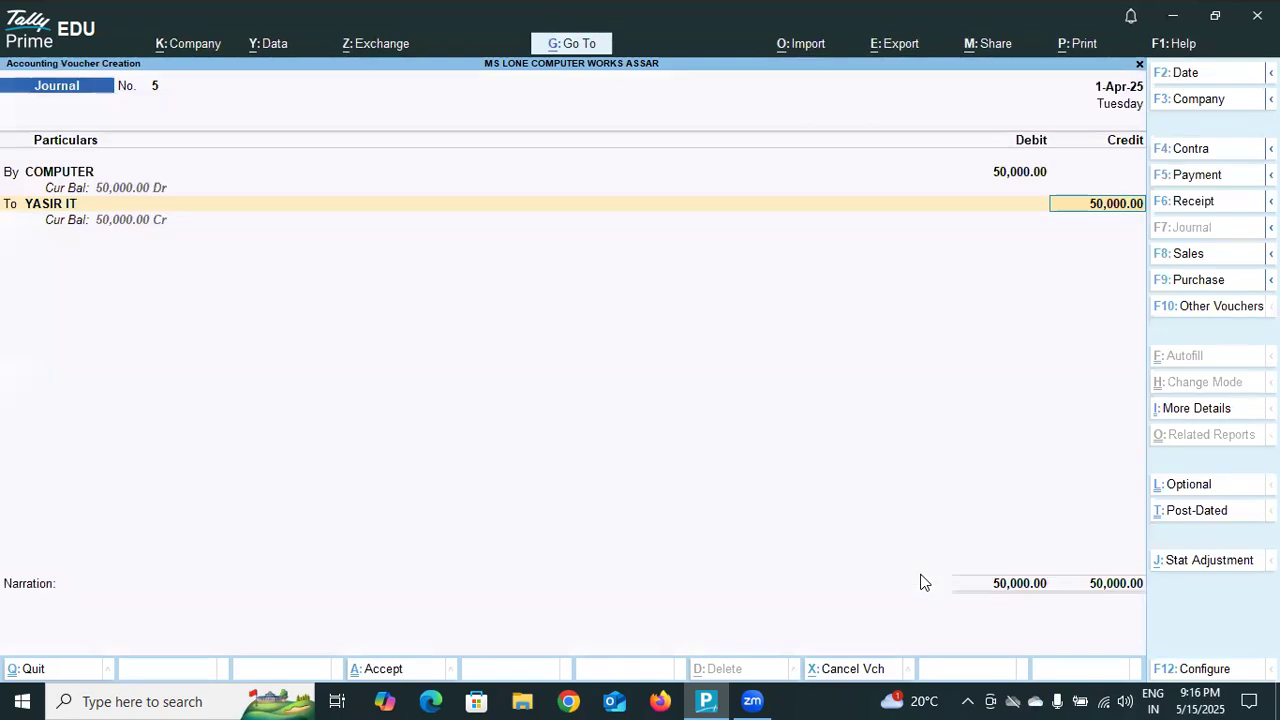
{"action": "key", "text": "Return"}
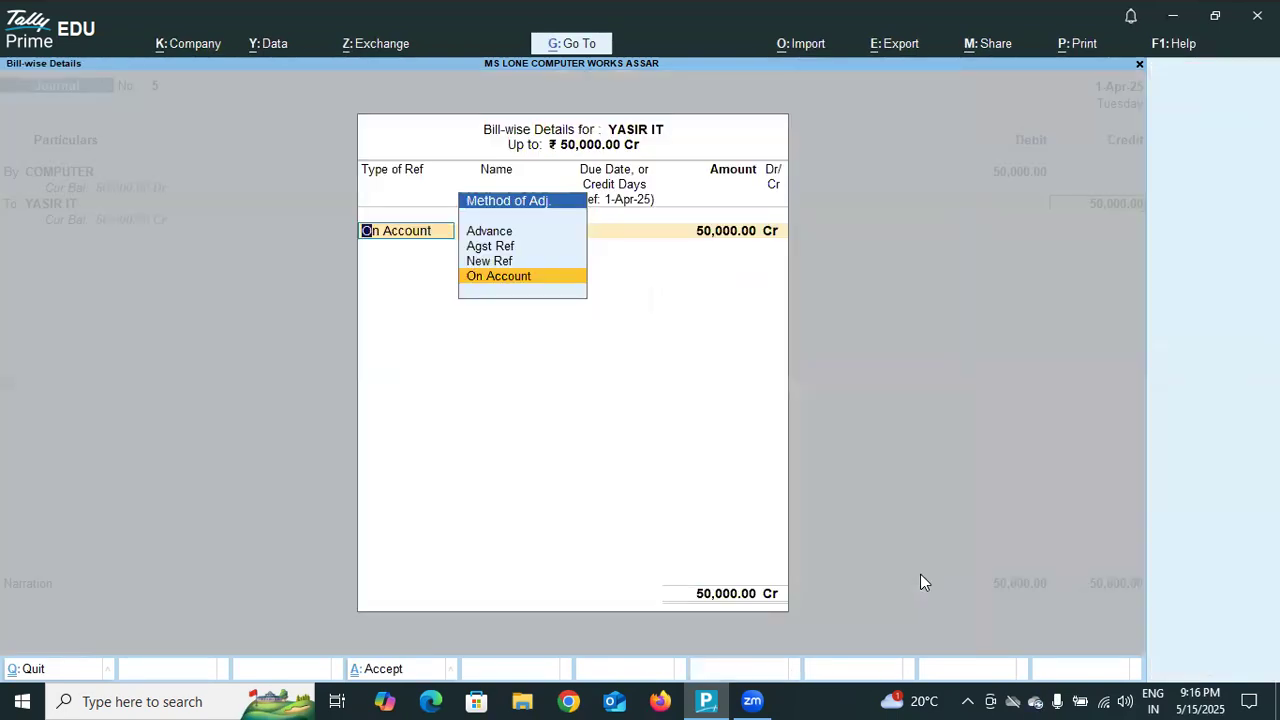
{"action": "key", "text": "Return"}
{"action": "key", "text": "Return"}
{"action": "key", "text": "Return"}
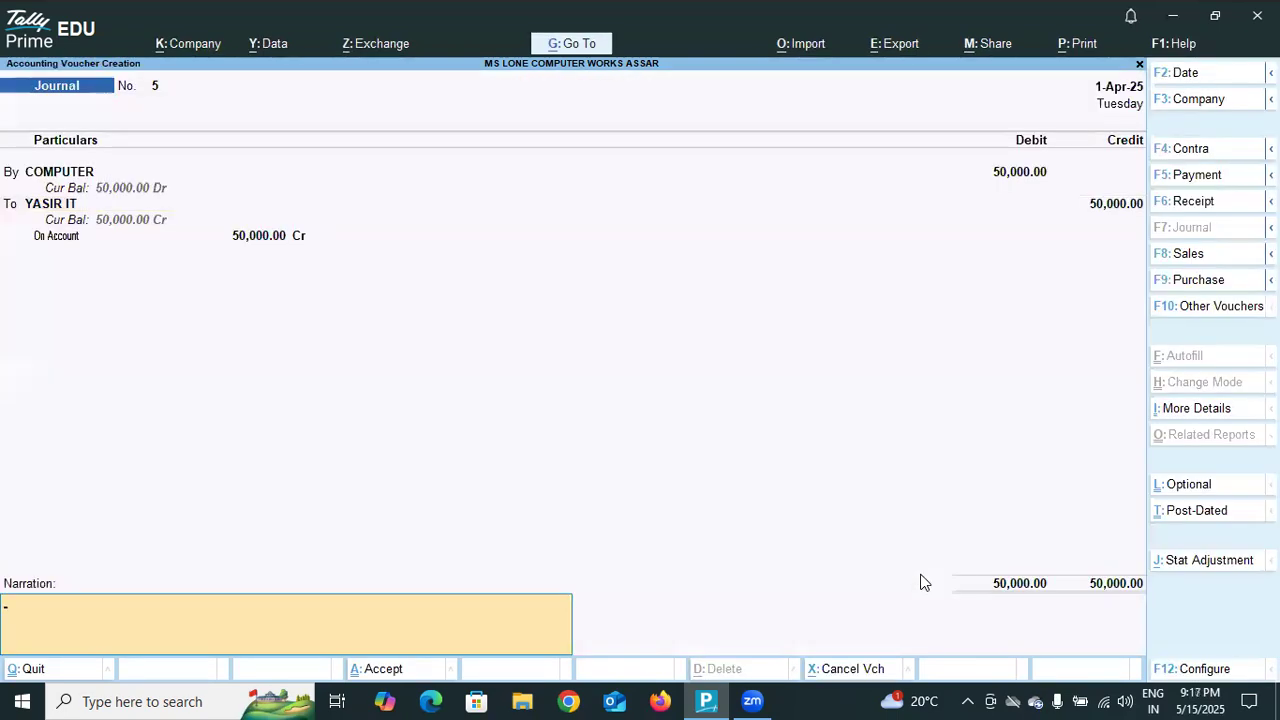
{"action": "key", "text": "Return"}
{"action": "key", "text": "Return"}
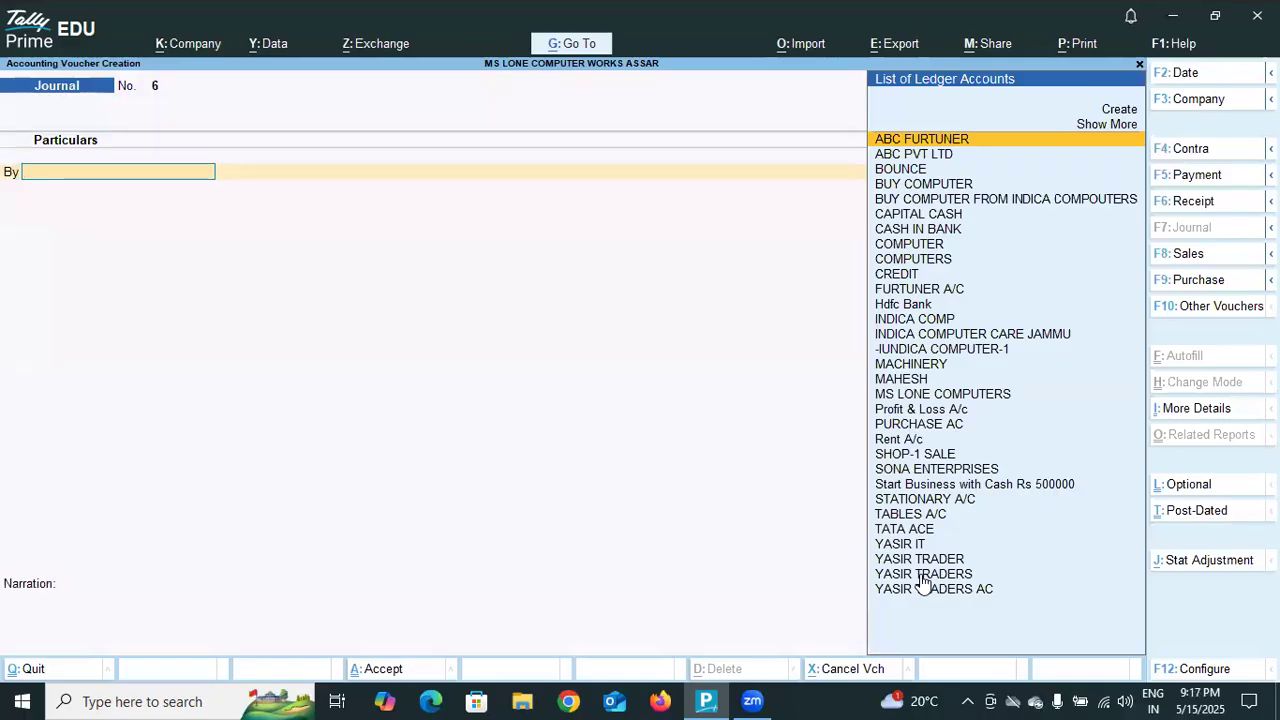
Create a new ledger named PERSONAL A/C for the debit line of the new journal voucher, without an alias.
{"action": "type", "text": "P"}
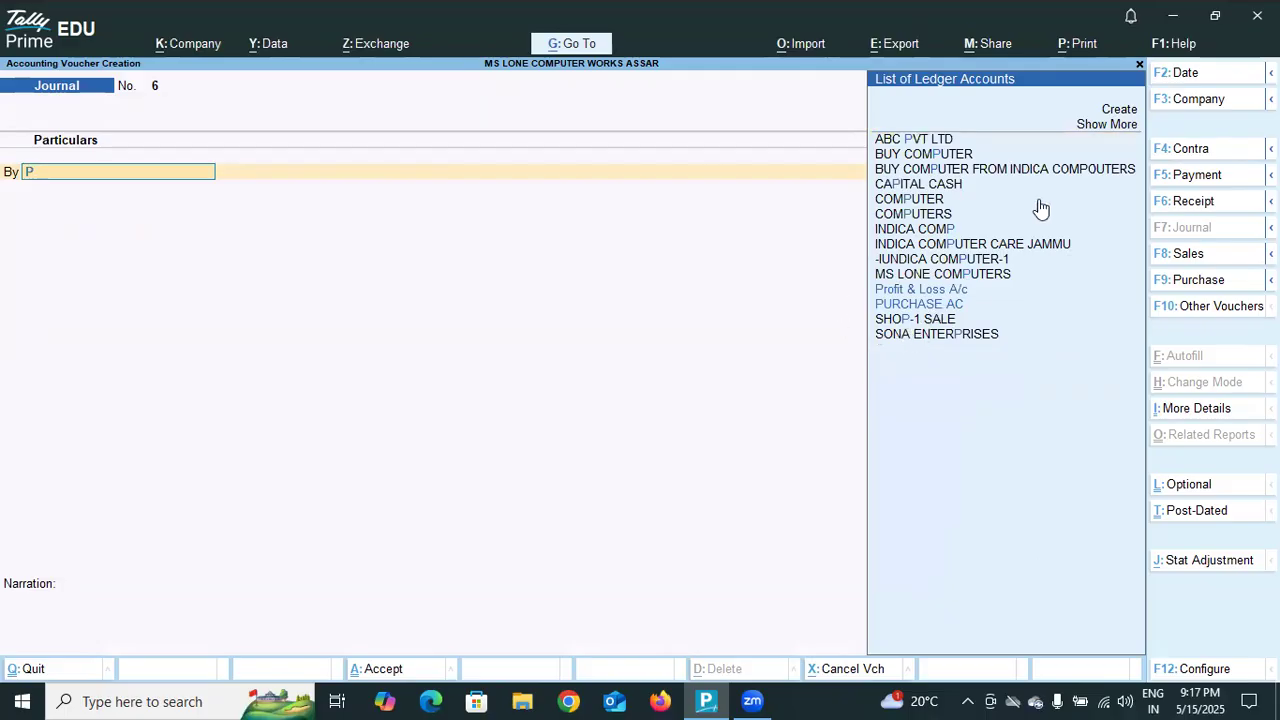
{"action": "left_click", "coordinate": [1116, 110]}
{"action": "type", "text": "PERS"}
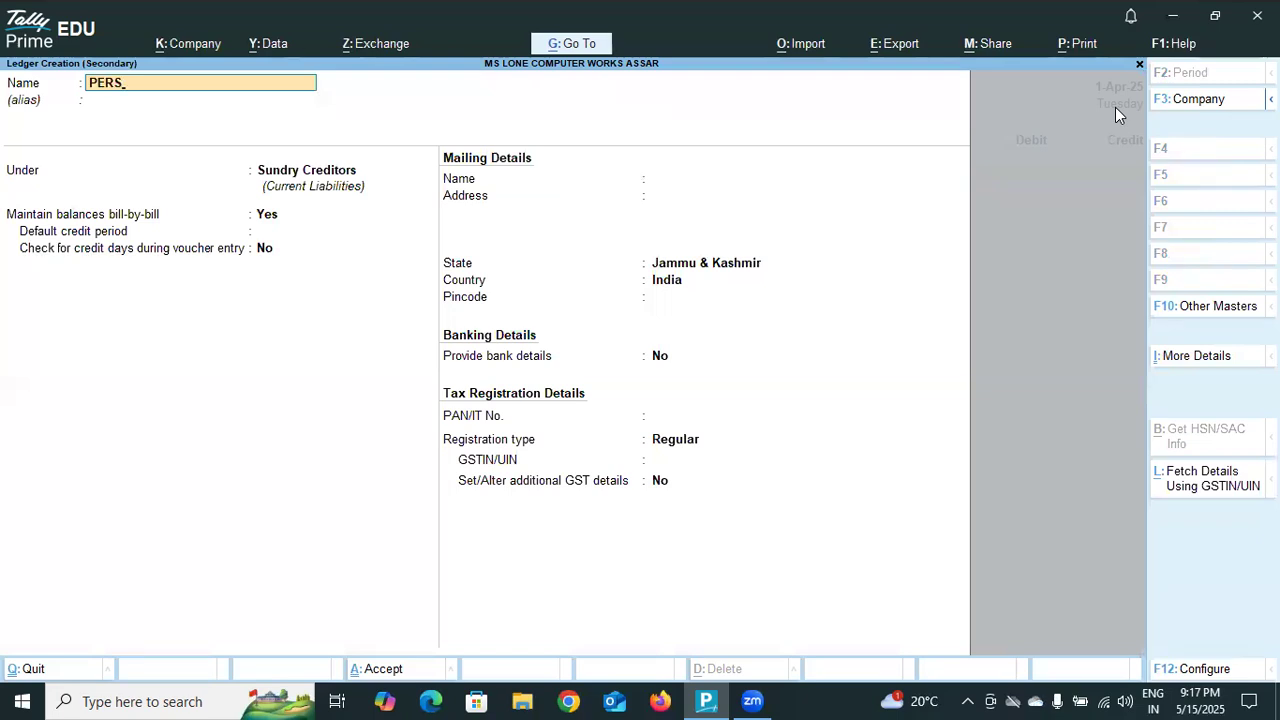
{"action": "type", "text": "ONAL A/C"}
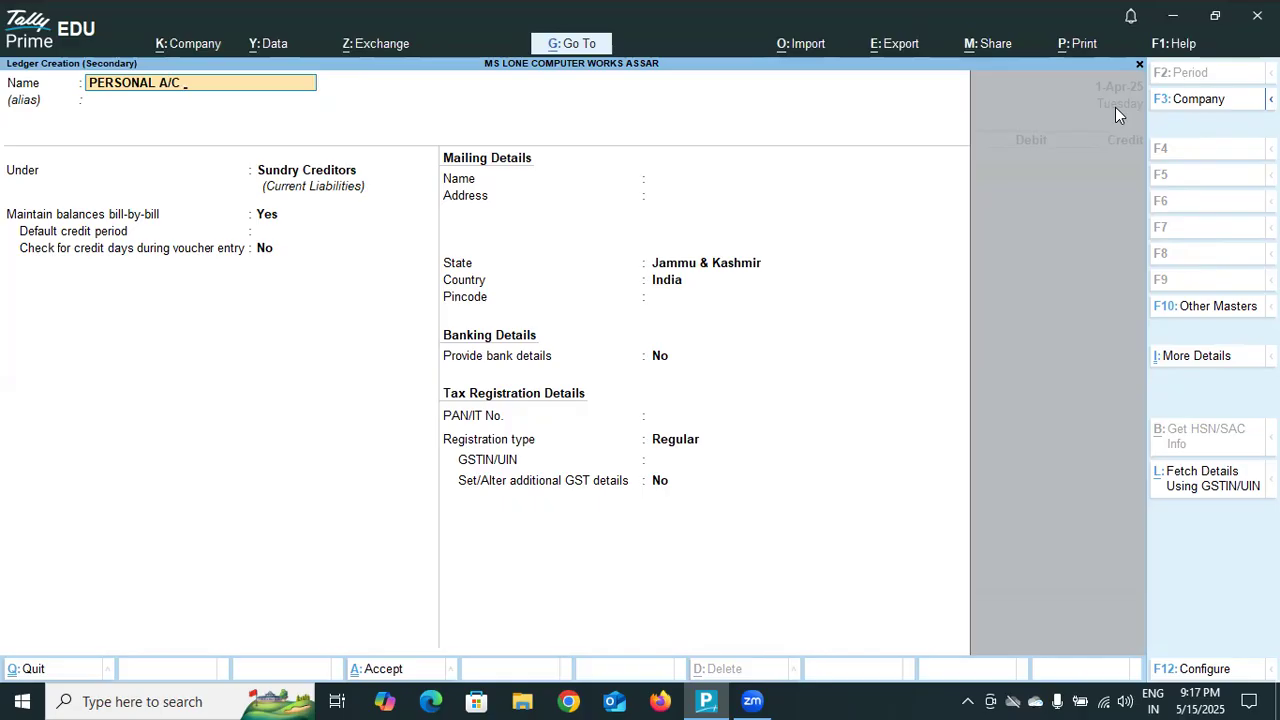
{"action": "key", "text": "Return"}
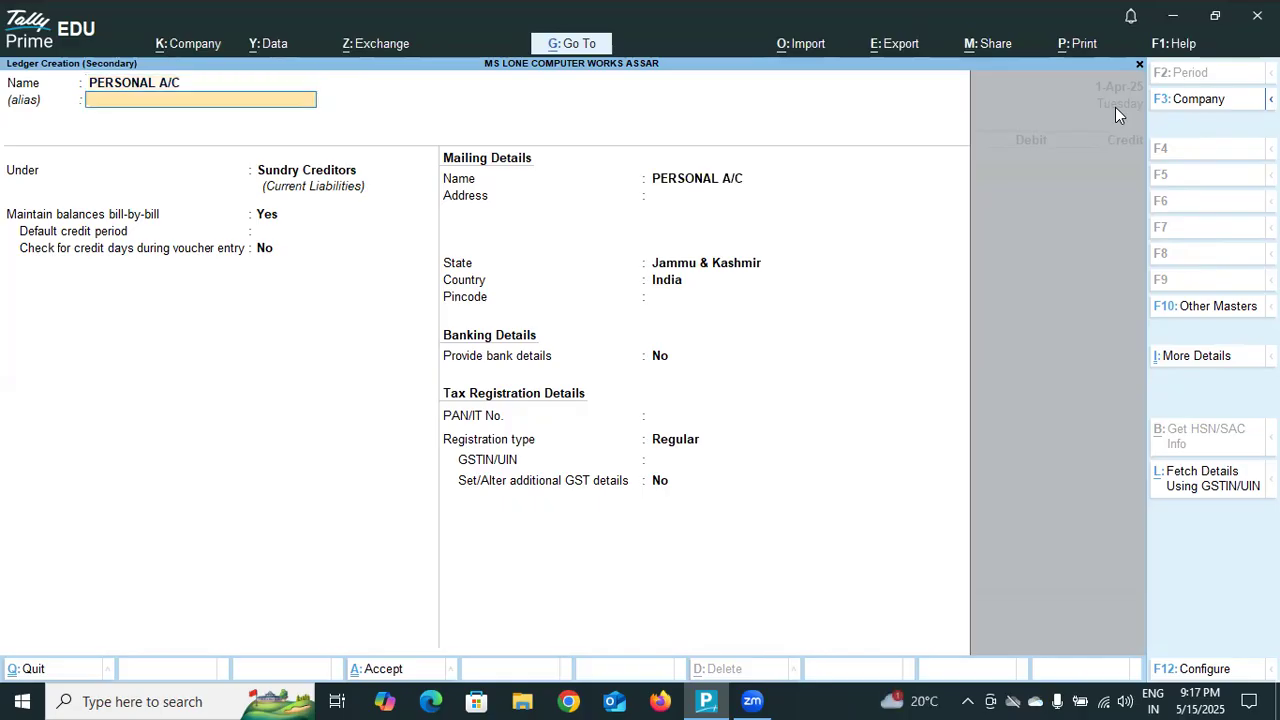
{"action": "key", "text": "Return"}
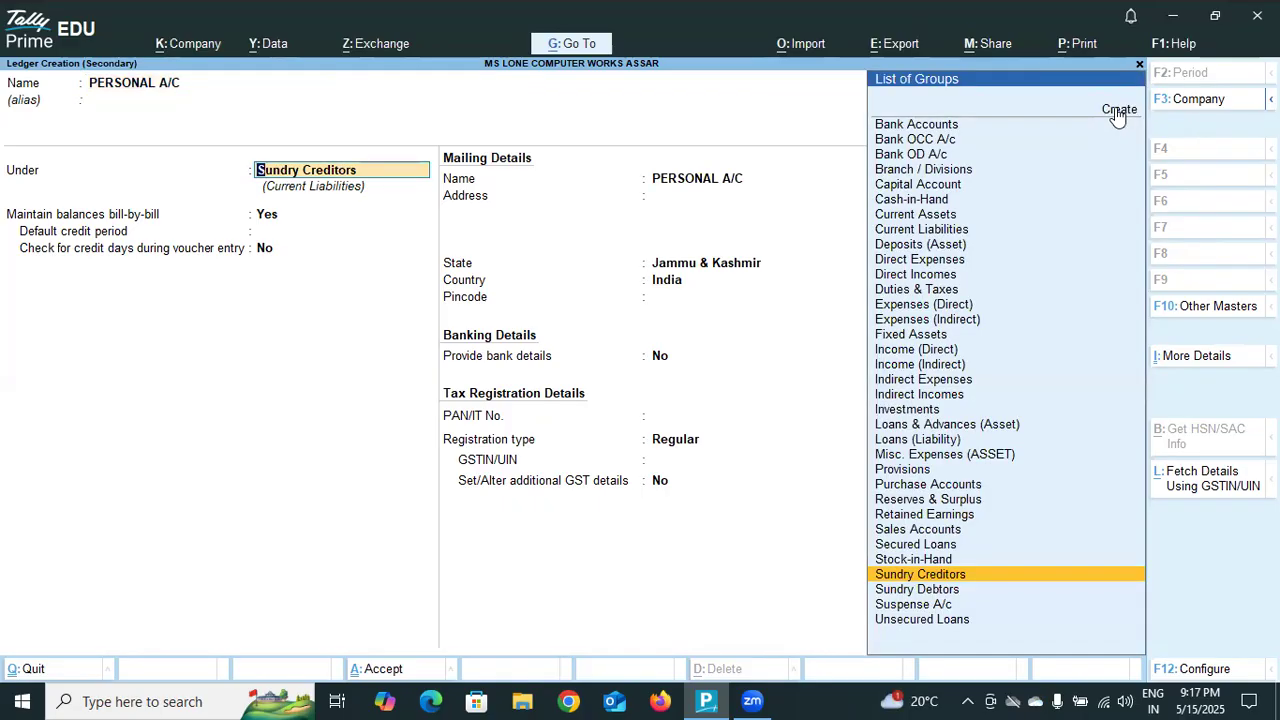
Place the PERSONAL A/C ledger under Capital Account, keep the default mailing, bank and tax settings, and save it.
{"action": "left_click", "coordinate": [952, 188]}
{"action": "left_click", "coordinate": [952, 188]}
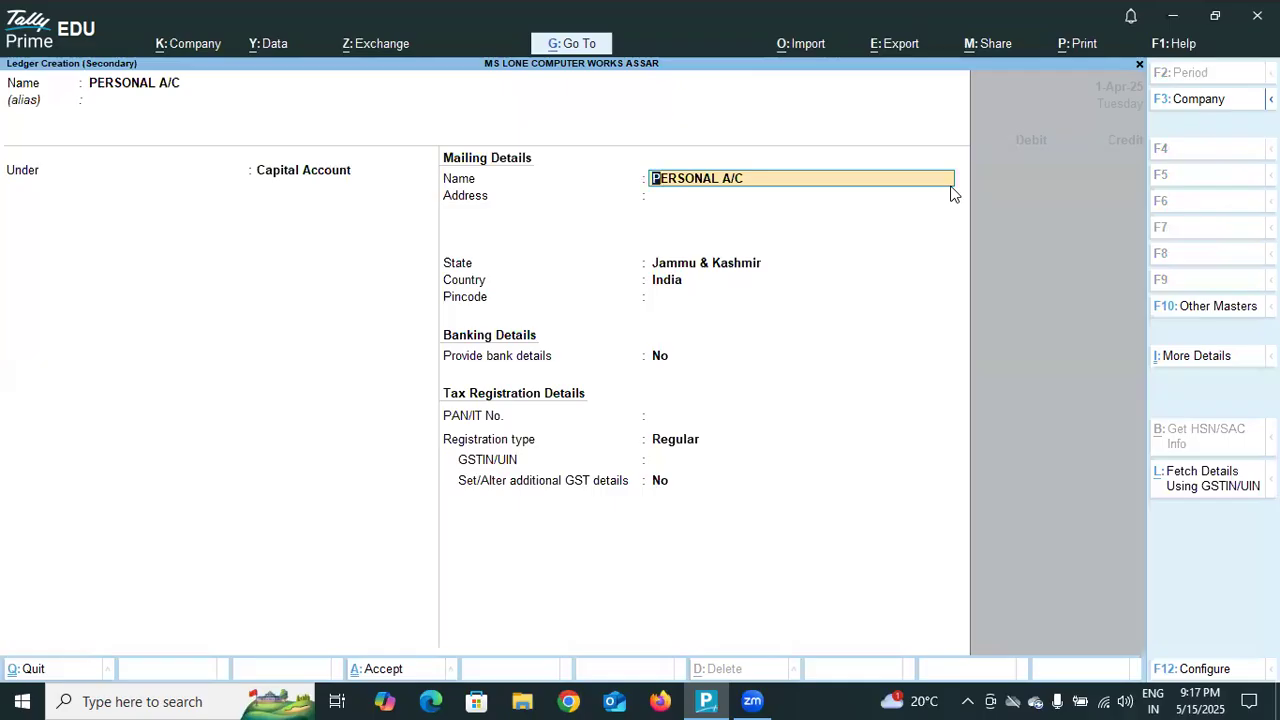
{"action": "key", "text": "Return"}
{"action": "key", "text": "Return"}
{"action": "key", "text": "Return"}
{"action": "key", "text": "Return"}
{"action": "key", "text": "Return"}
{"action": "key", "text": "Return"}
{"action": "key", "text": "Return"}
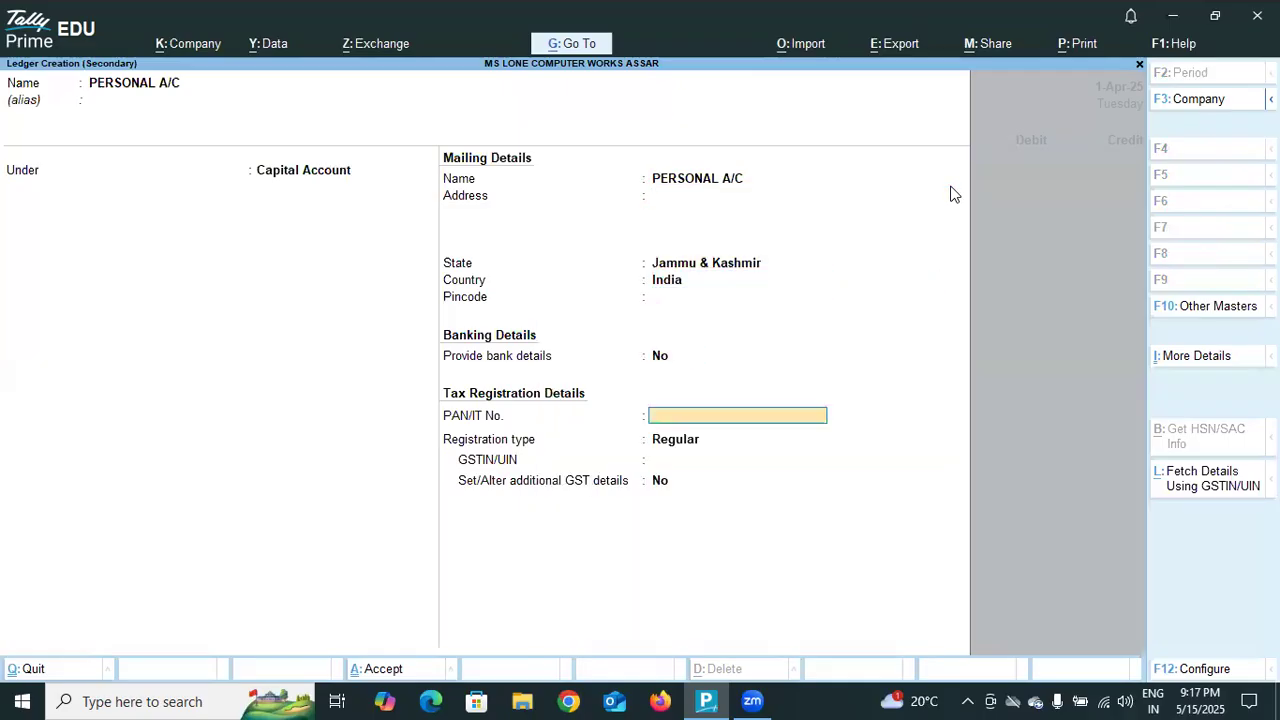
{"action": "key", "text": "Return"}
{"action": "key", "text": "Return"}
{"action": "key", "text": "Return"}
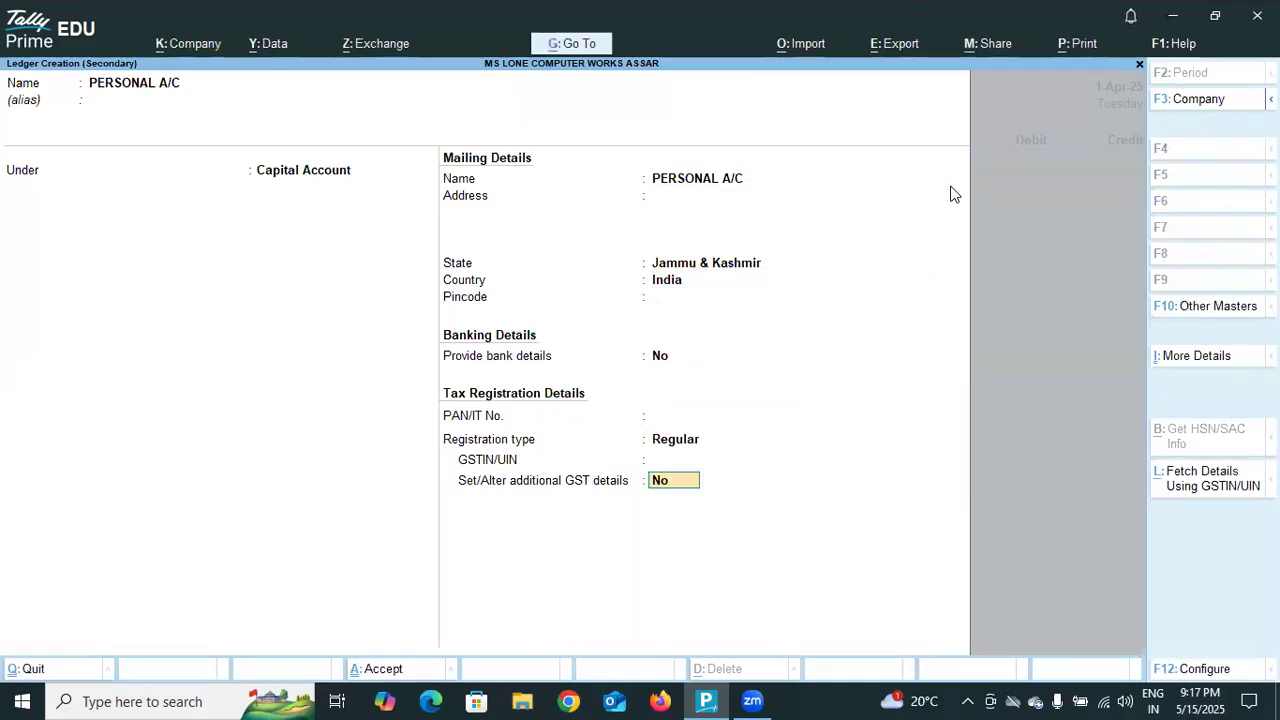
Debit PERSONAL A/C with 600 and create a new ledger named GOOD PURCHASE for the credit line, without an alias.
{"action": "key", "text": "Return"}
{"action": "key", "text": "Return"}
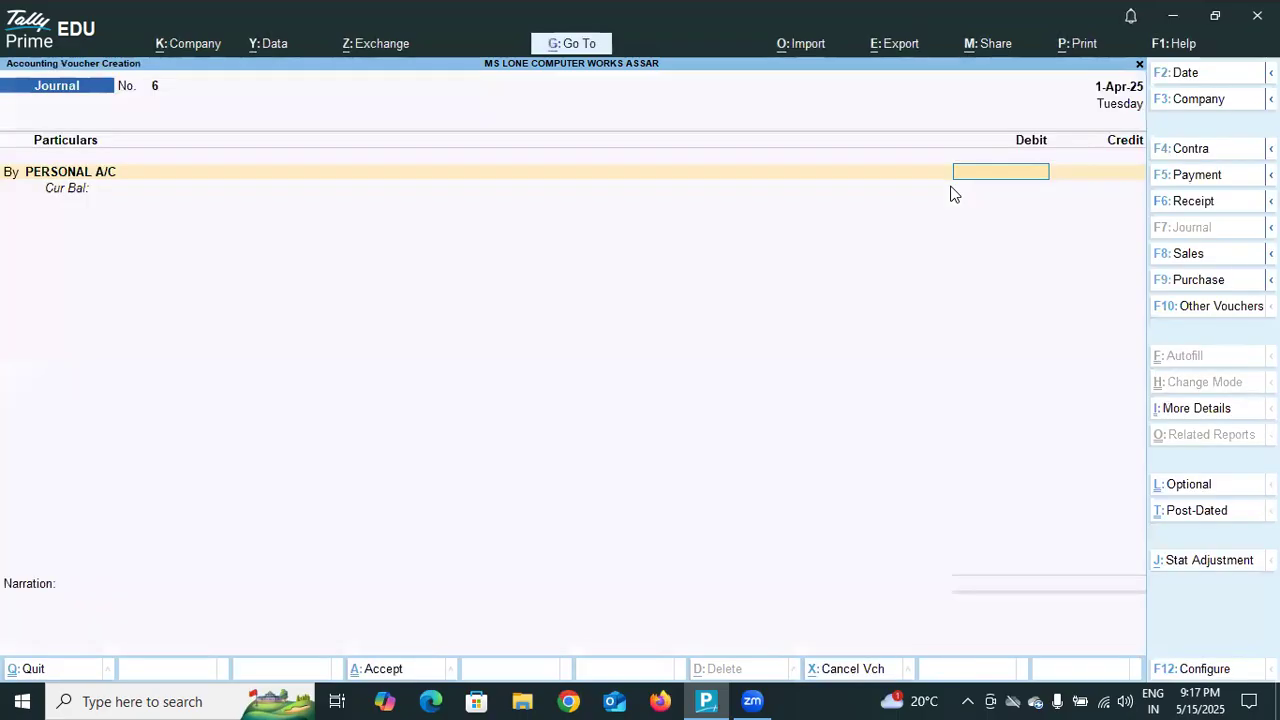
{"action": "type", "text": "600"}
{"action": "key", "text": "Return"}
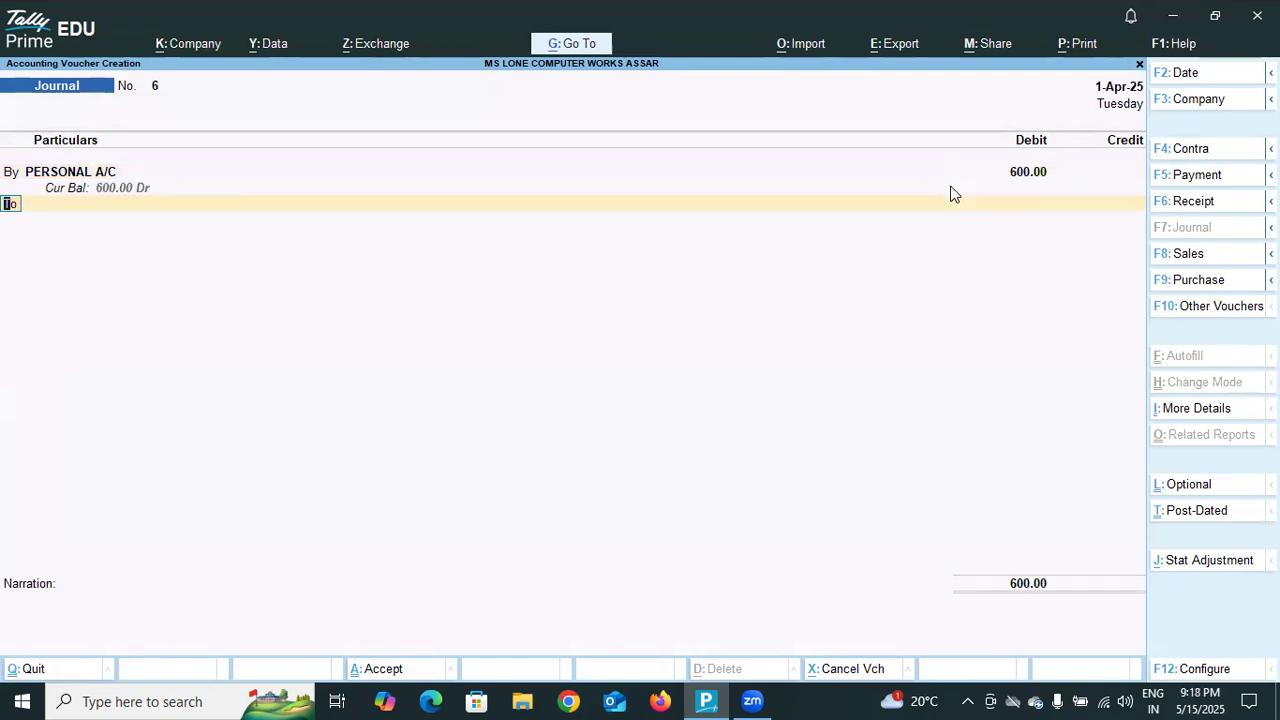
{"action": "key", "text": "Return"}
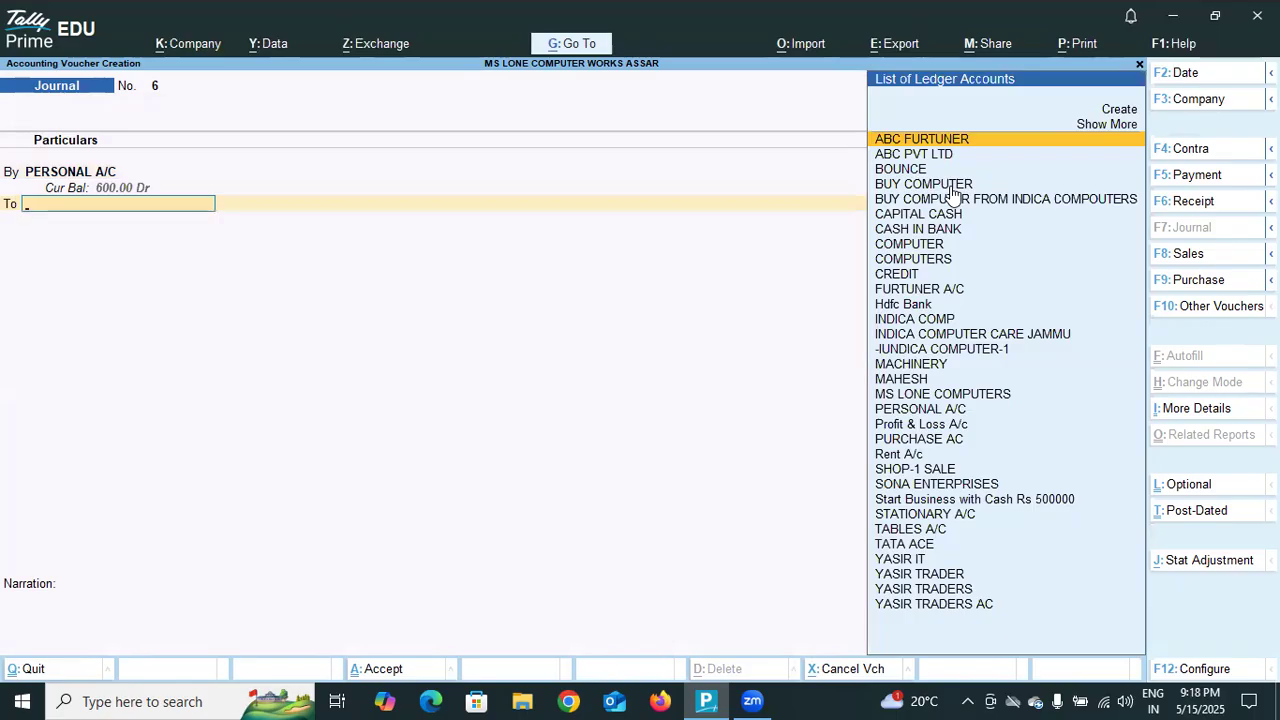
{"action": "left_click", "coordinate": [1117, 110]}
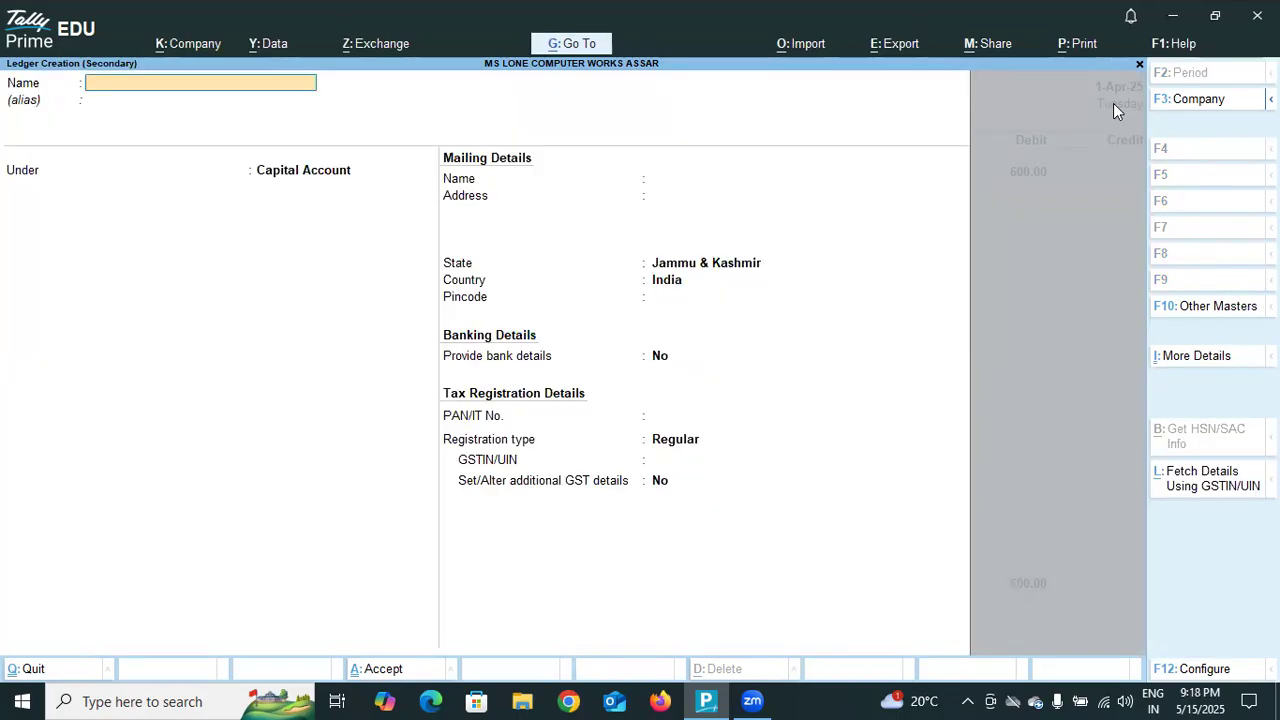
{"action": "type", "text": "GOOD PURC"}
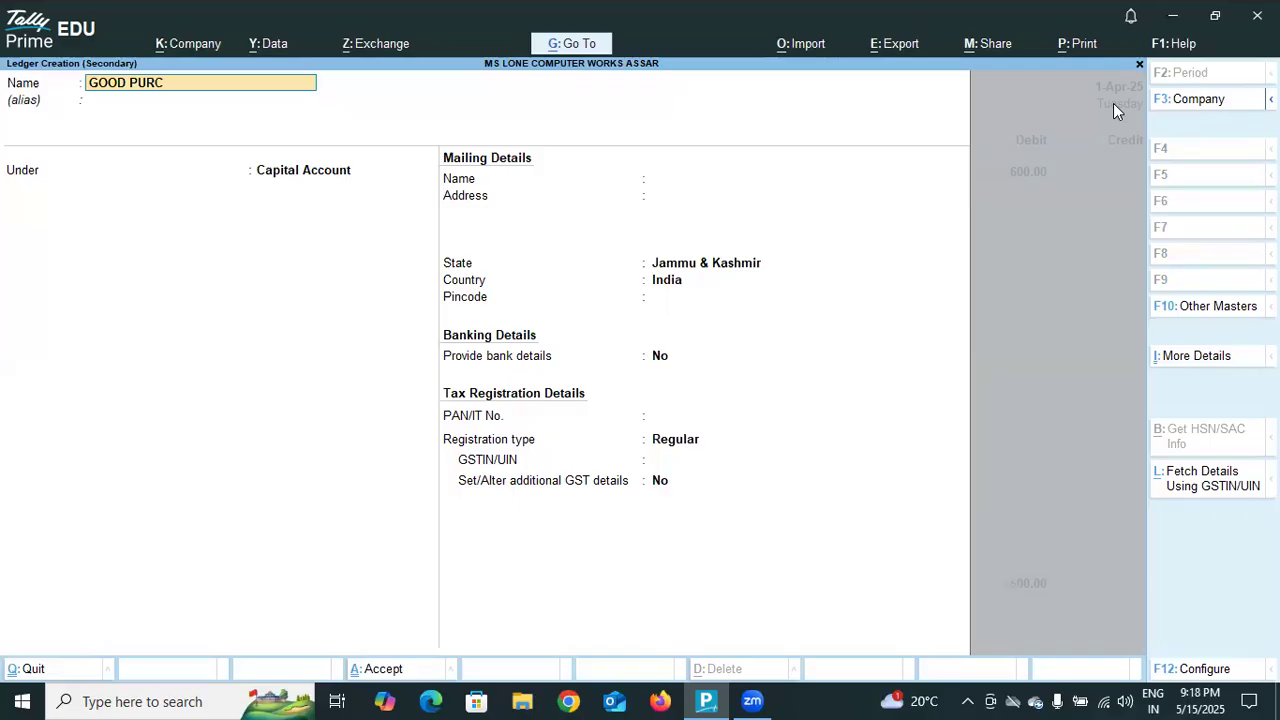
{"action": "type", "text": "HASE"}
{"action": "key", "text": "Return"}
{"action": "key", "text": "Return"}
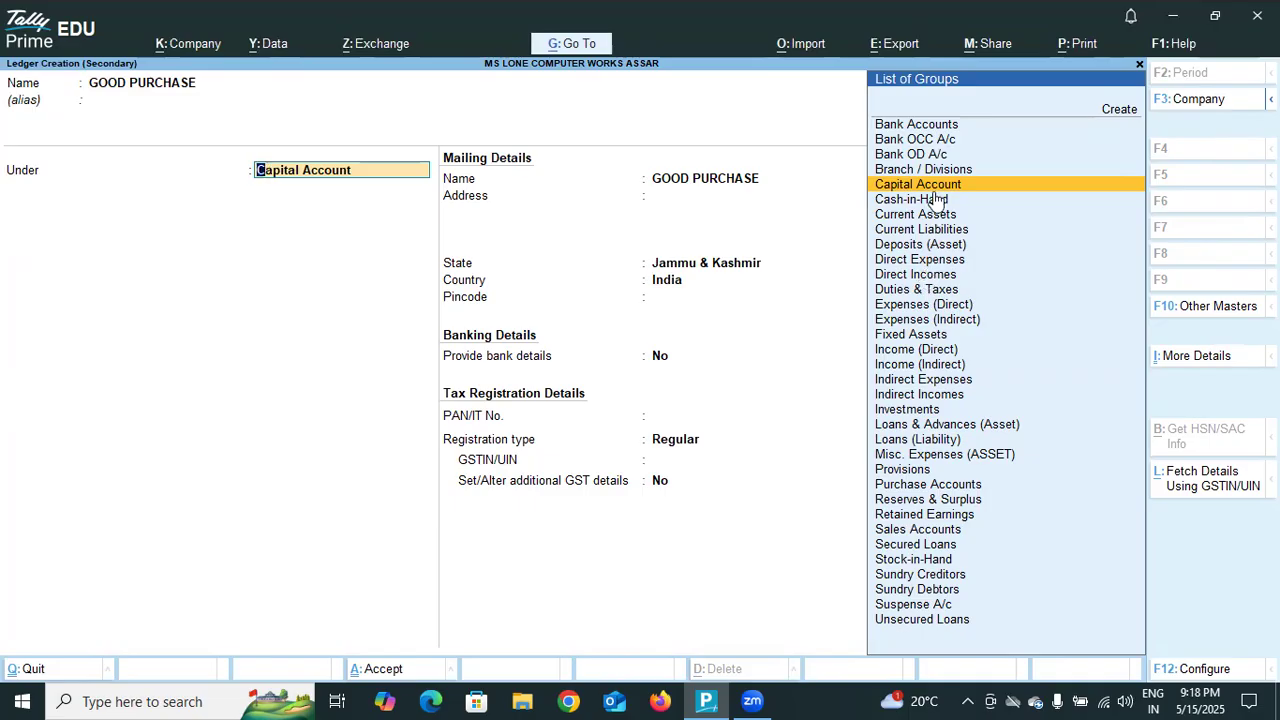
Place the GOOD PURCHASE ledger under Purchase Accounts, keep its remaining default settings, and save it.
{"action": "left_click", "coordinate": [907, 486]}
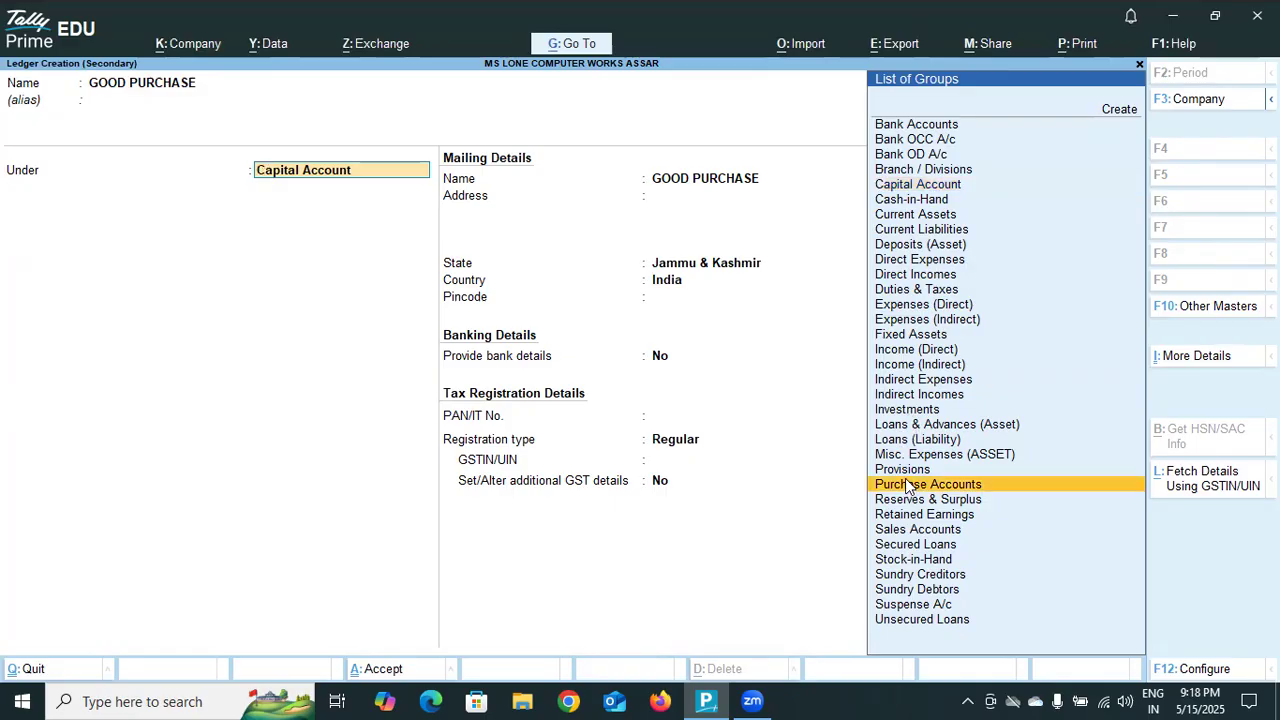
{"action": "left_click", "coordinate": [908, 486]}
{"action": "key", "text": "Return"}
{"action": "key", "text": "Return"}
{"action": "key", "text": "Return"}
{"action": "key", "text": "Return"}
{"action": "key", "text": "Return"}
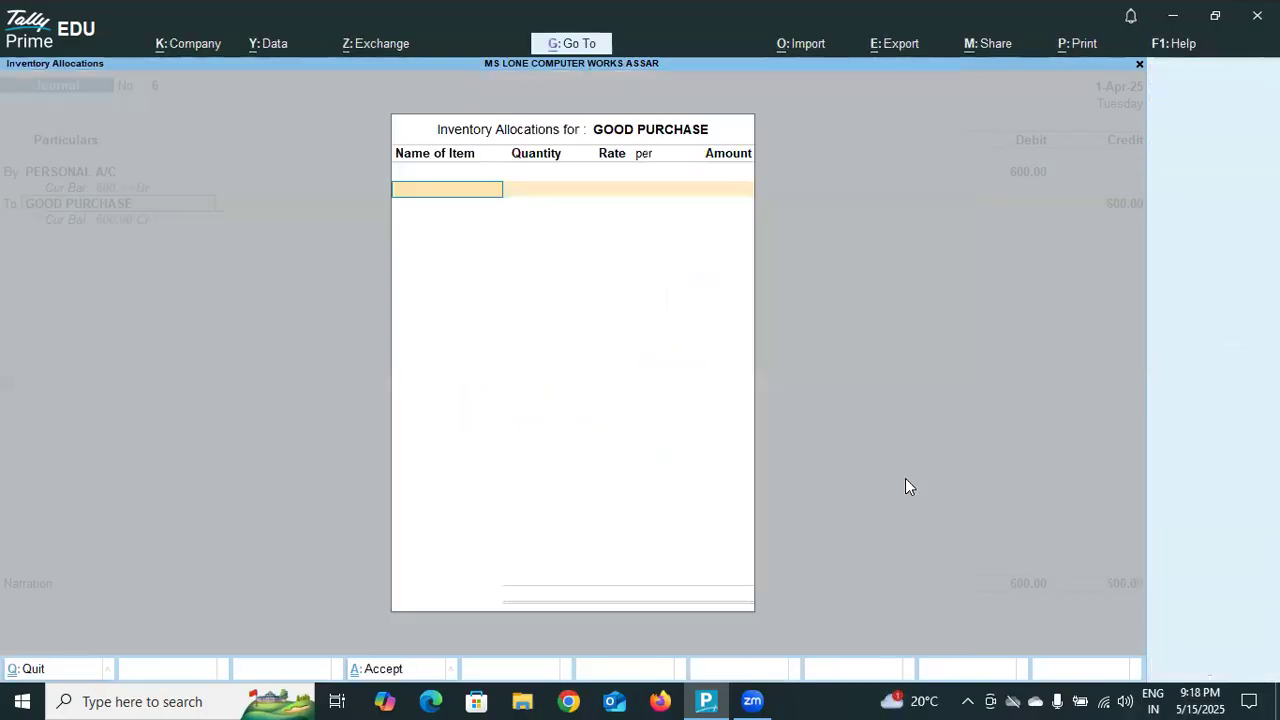
Skip the inventory allocation, credit GOOD PURCHASE with 600.00, leave the narration blank, and accept the journal voucher.
{"action": "key", "text": "Escape"}
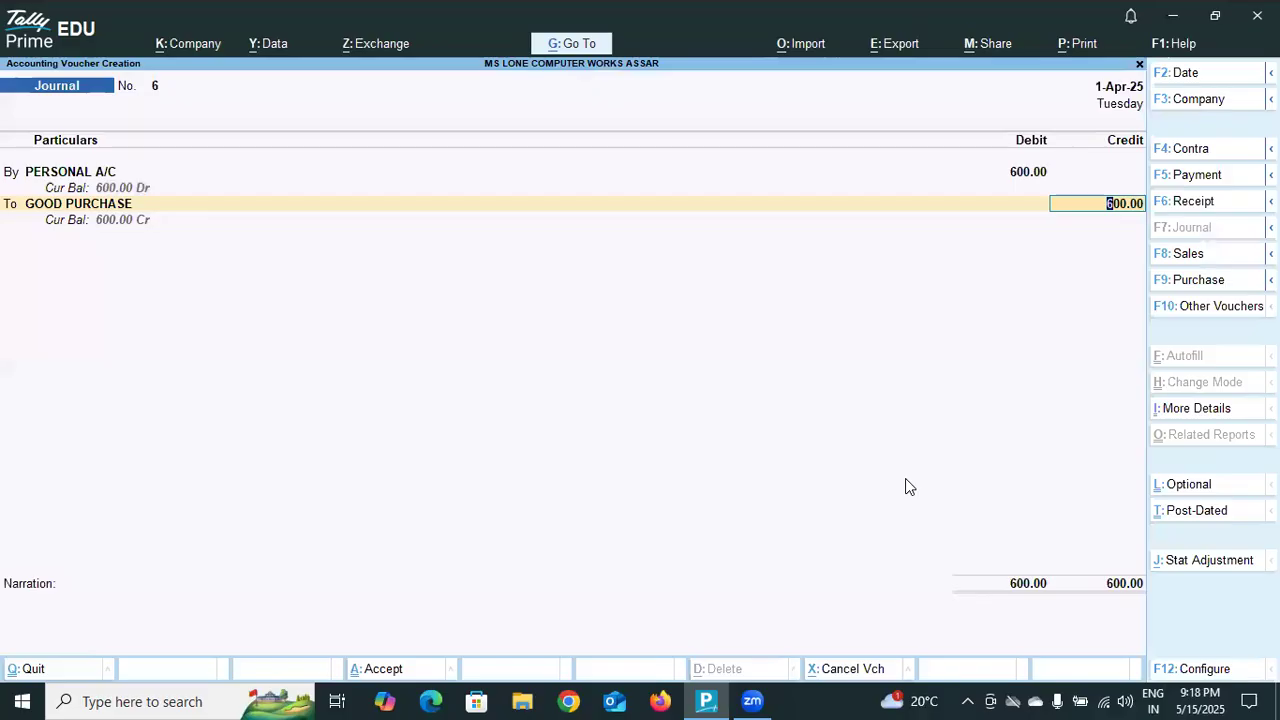
{"action": "key", "text": "Return"}
{"action": "key", "text": "Return"}
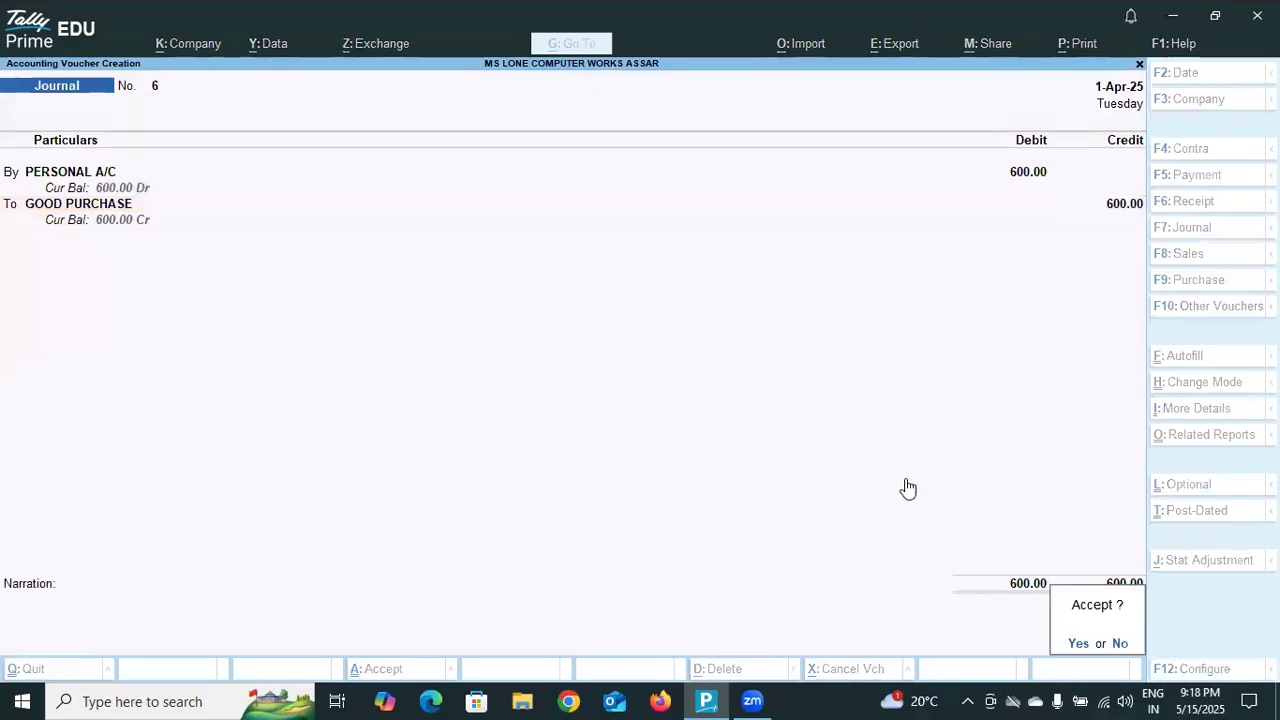
{"action": "key", "text": "Return"}
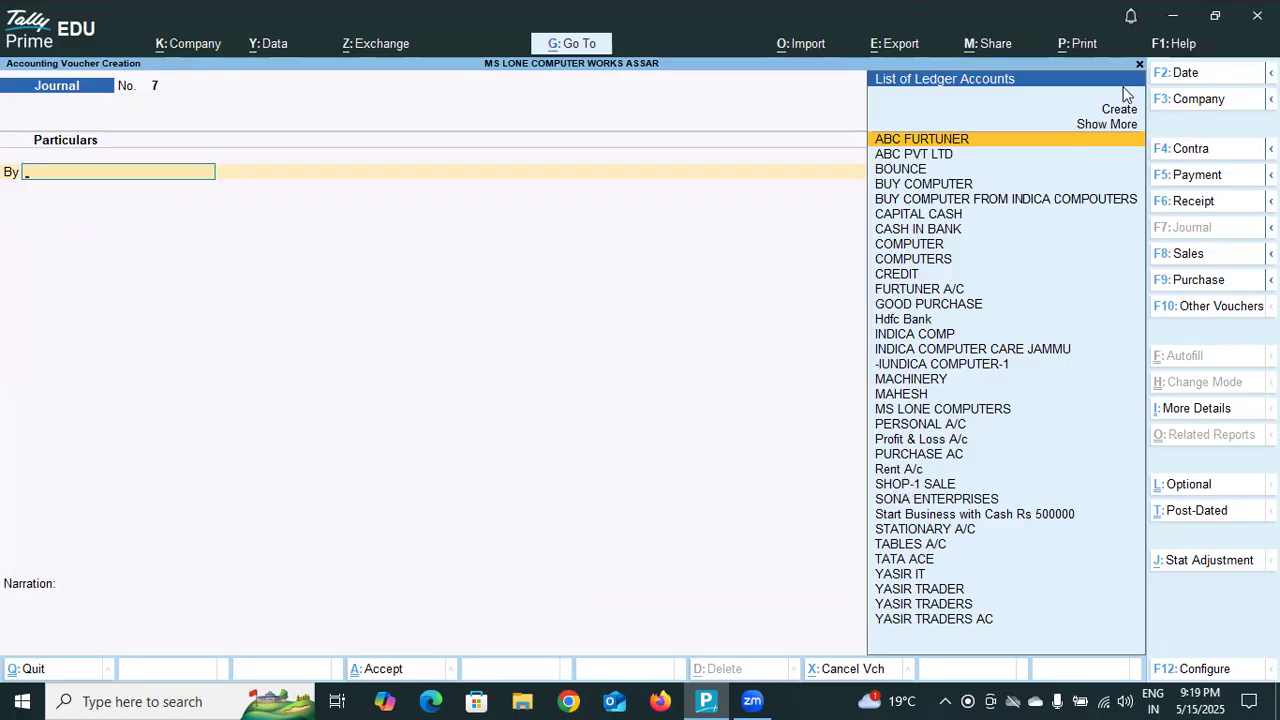
Leave voucher entry and review the company's Profit & Loss A/c report.
{"action": "key", "text": "Escape"}
{"action": "key", "text": "y"}
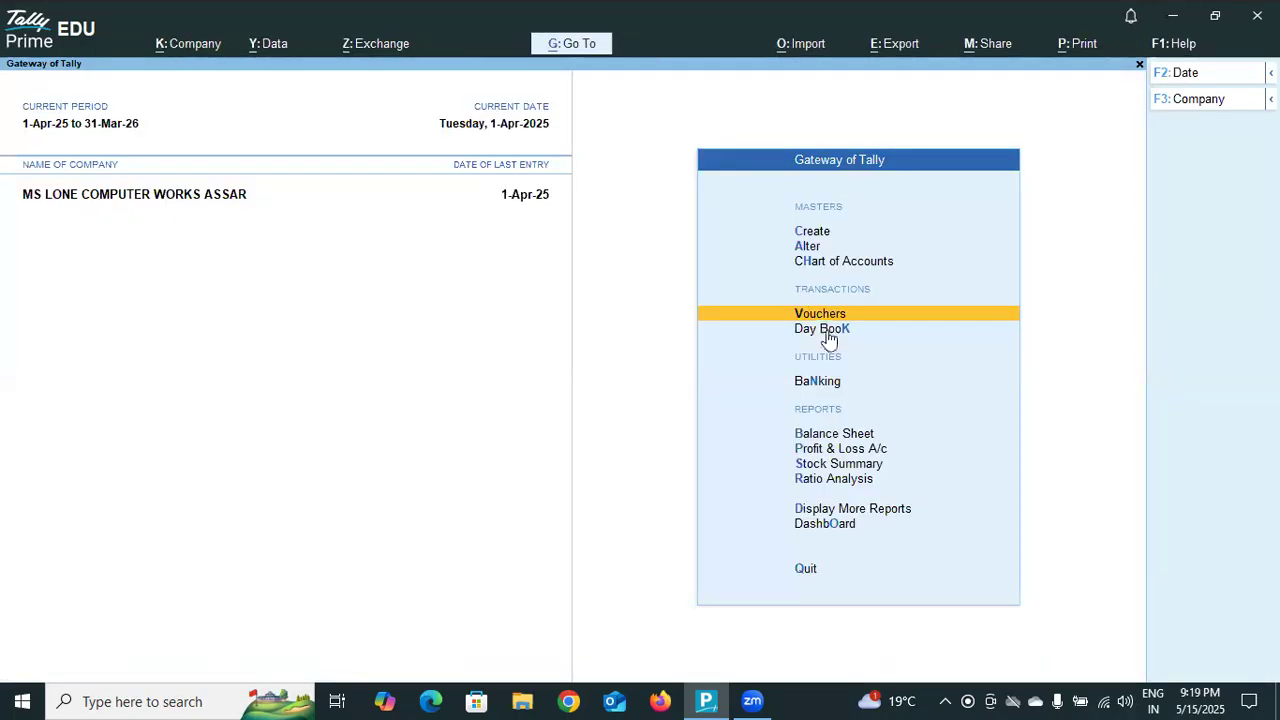
{"action": "left_click", "coordinate": [845, 449]}
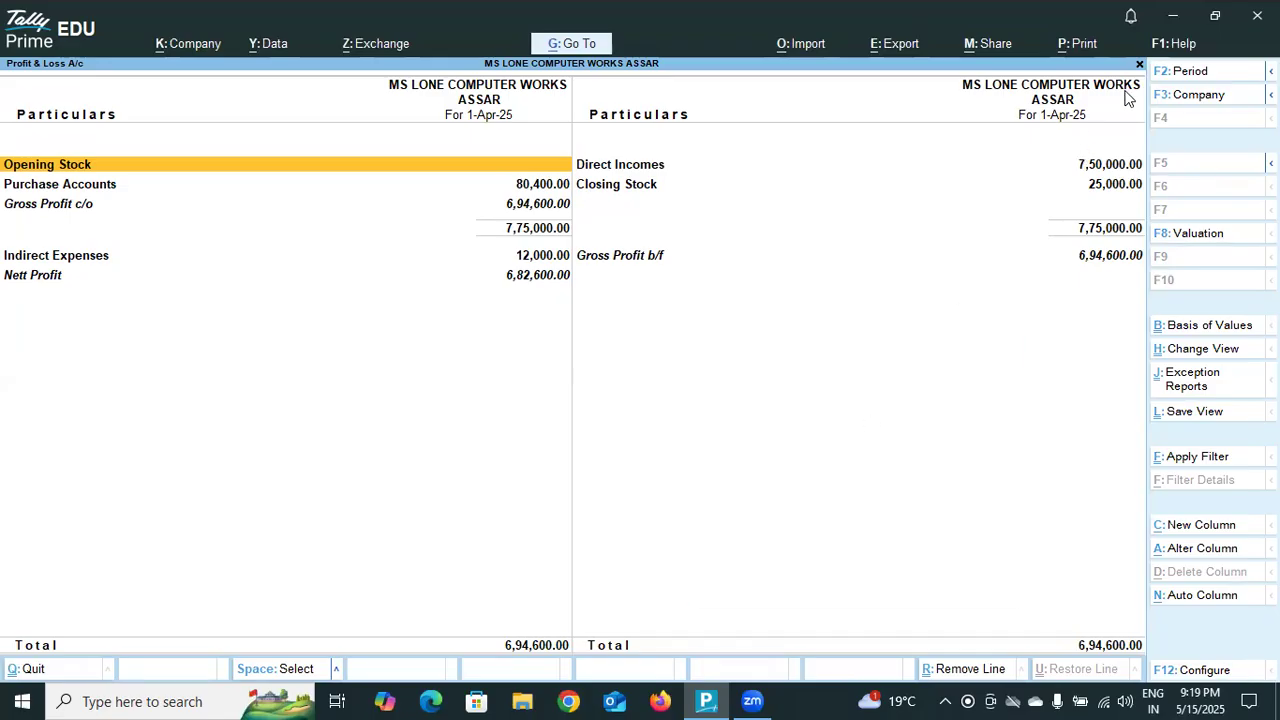
{"action": "key", "text": "Escape"}
Start a journal voucher and create a new ledger named PROFIT AND LOSE AC for the debit line, without an alias.
{"action": "left_click", "coordinate": [833, 316]}
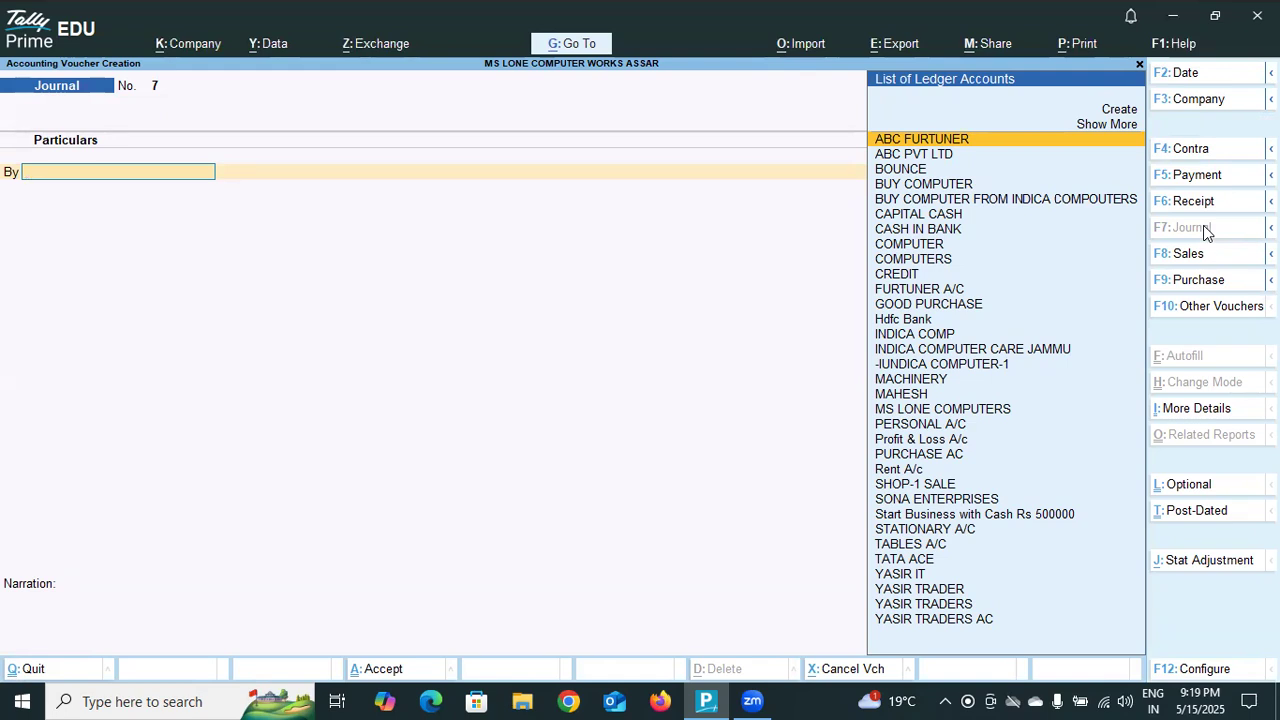
{"action": "type", "text": "P"}
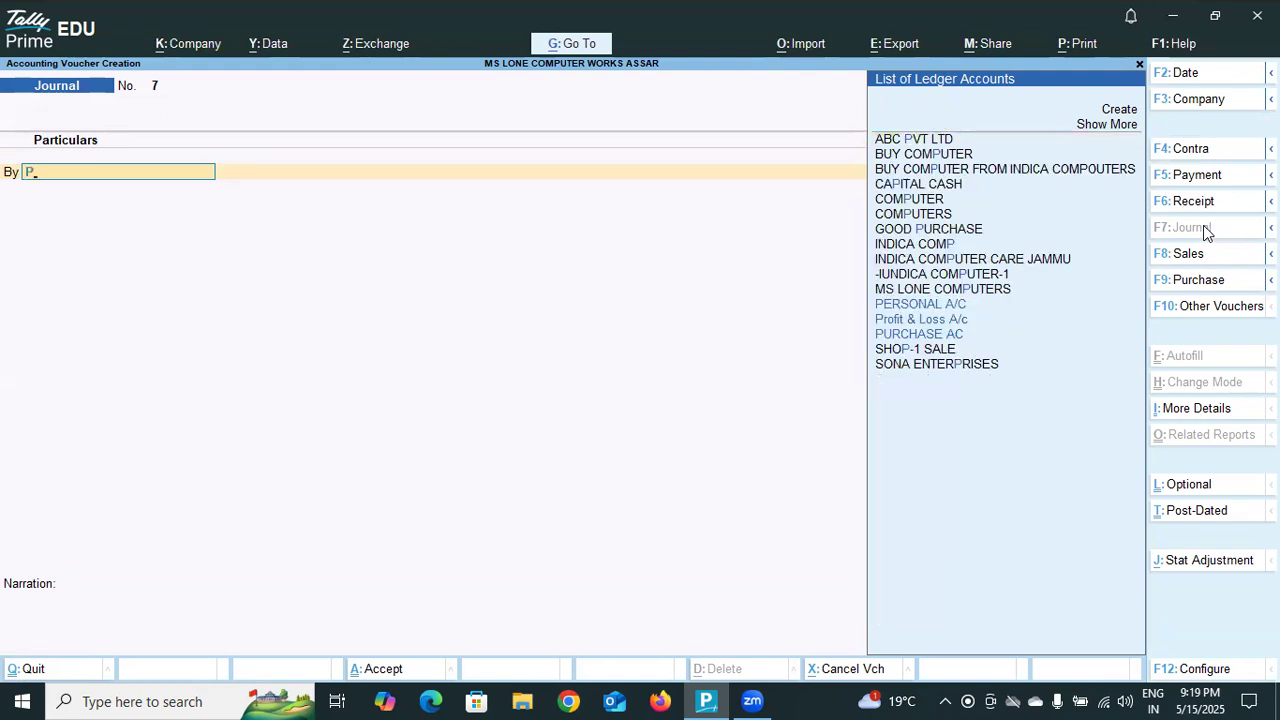
{"action": "left_click", "coordinate": [1118, 110]}
{"action": "type", "text": "PROFIT AND L"}
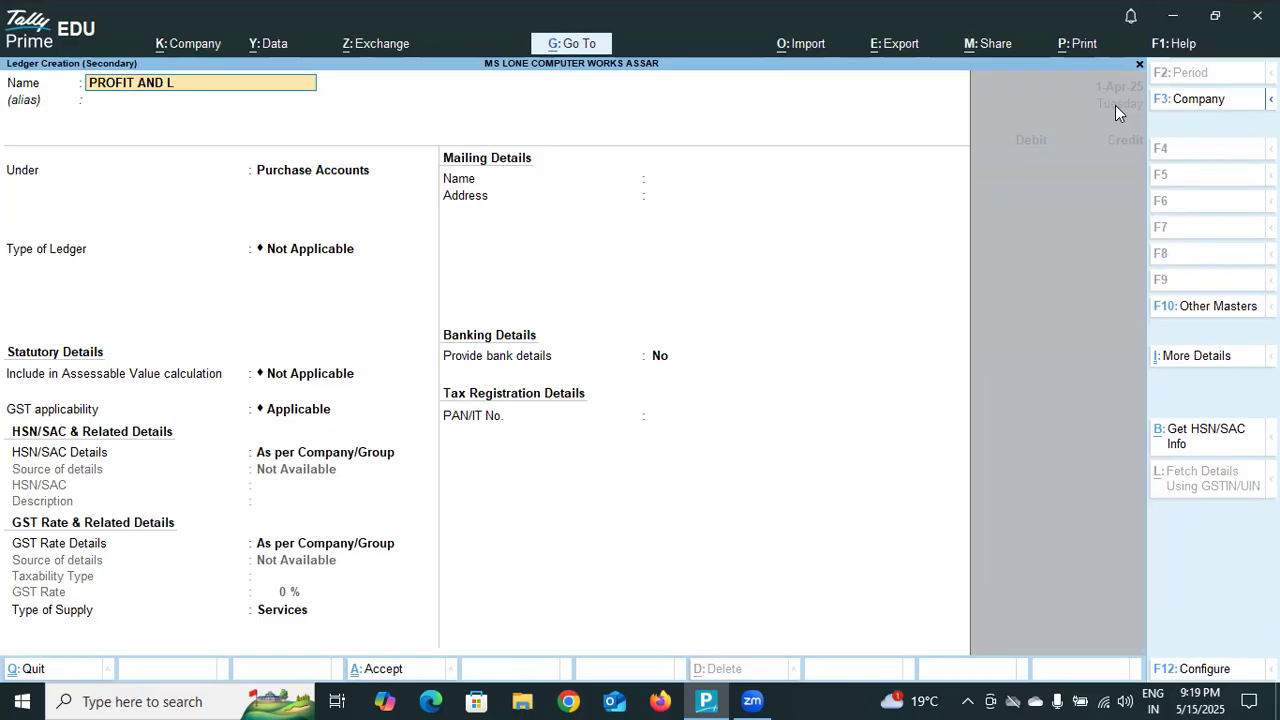
{"action": "type", "text": "OSE AC"}
{"action": "key", "text": "Return"}
{"action": "key", "text": "Return"}
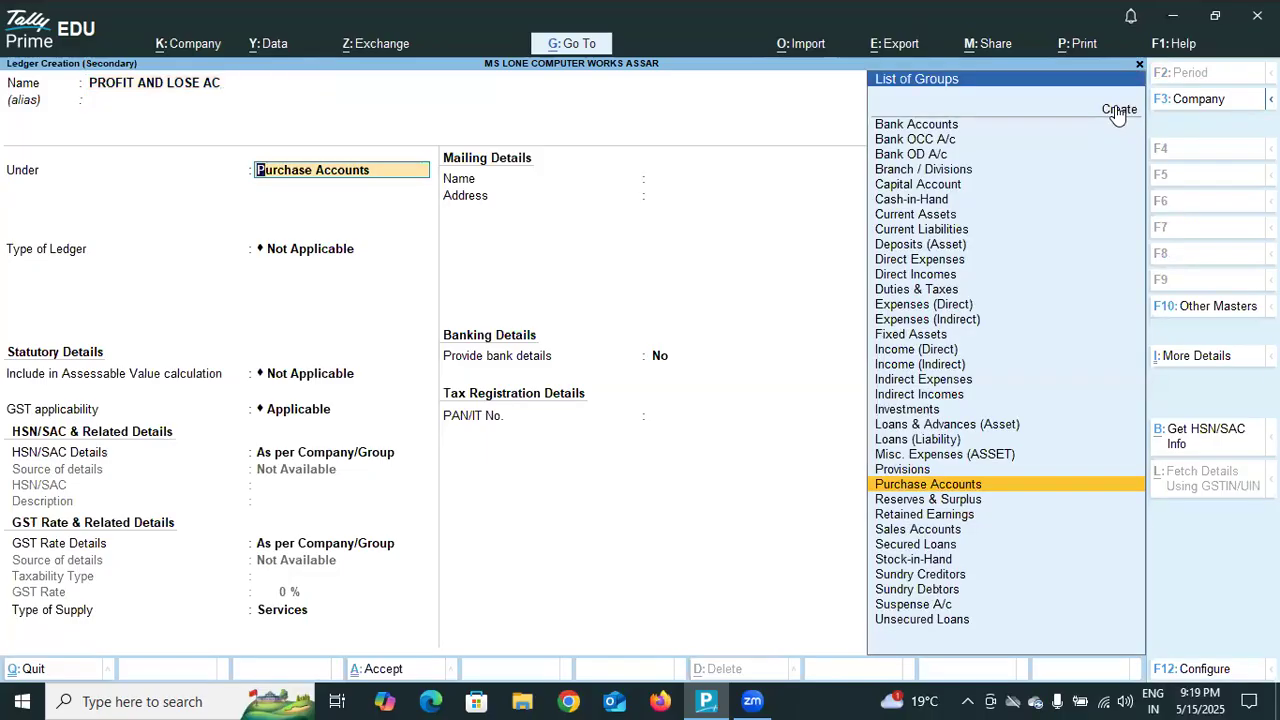
Place the PROFIT AND LOSE AC ledger under Capital Account, leave its GSTIN/UIN blank, keep the other defaults, and save it.
{"action": "left_click", "coordinate": [926, 186]}
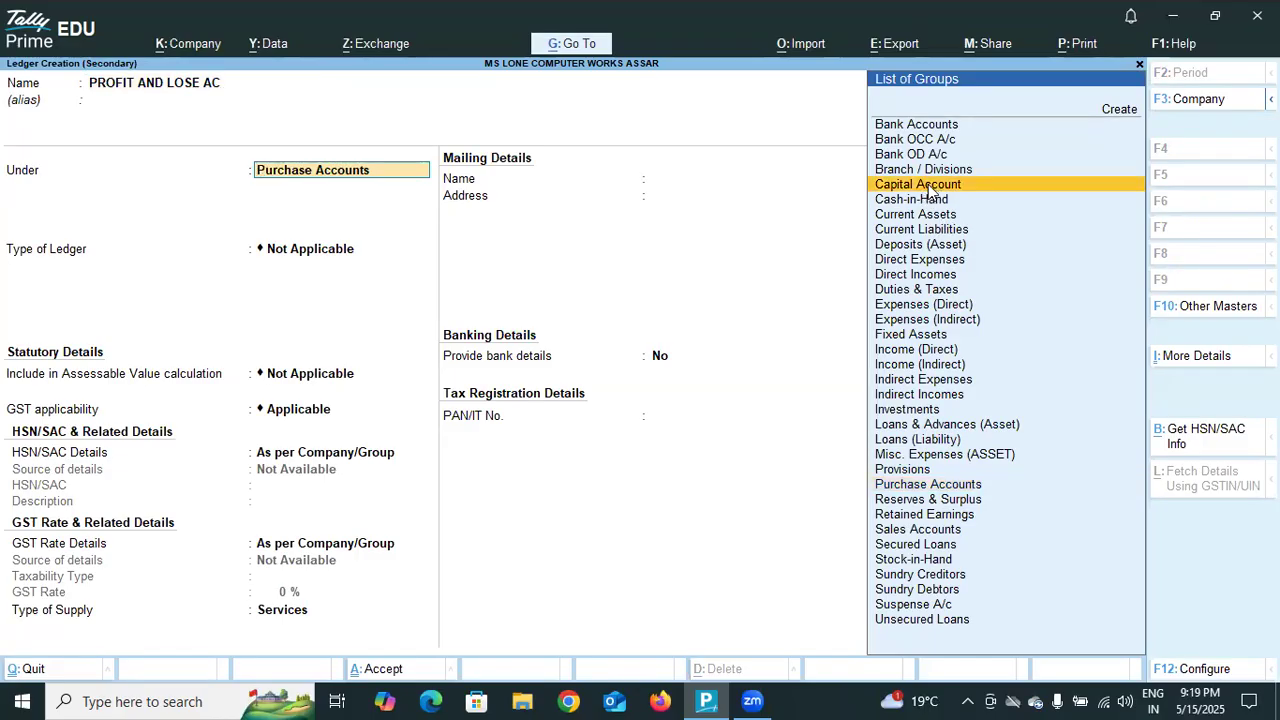
{"action": "left_click", "coordinate": [926, 186]}
{"action": "key", "text": "Return"}
{"action": "key", "text": "Return"}
{"action": "key", "text": "Return"}
{"action": "key", "text": "Return"}
{"action": "key", "text": "Return"}
{"action": "key", "text": "Return"}
{"action": "key", "text": "Return"}
{"action": "key", "text": "Return"}
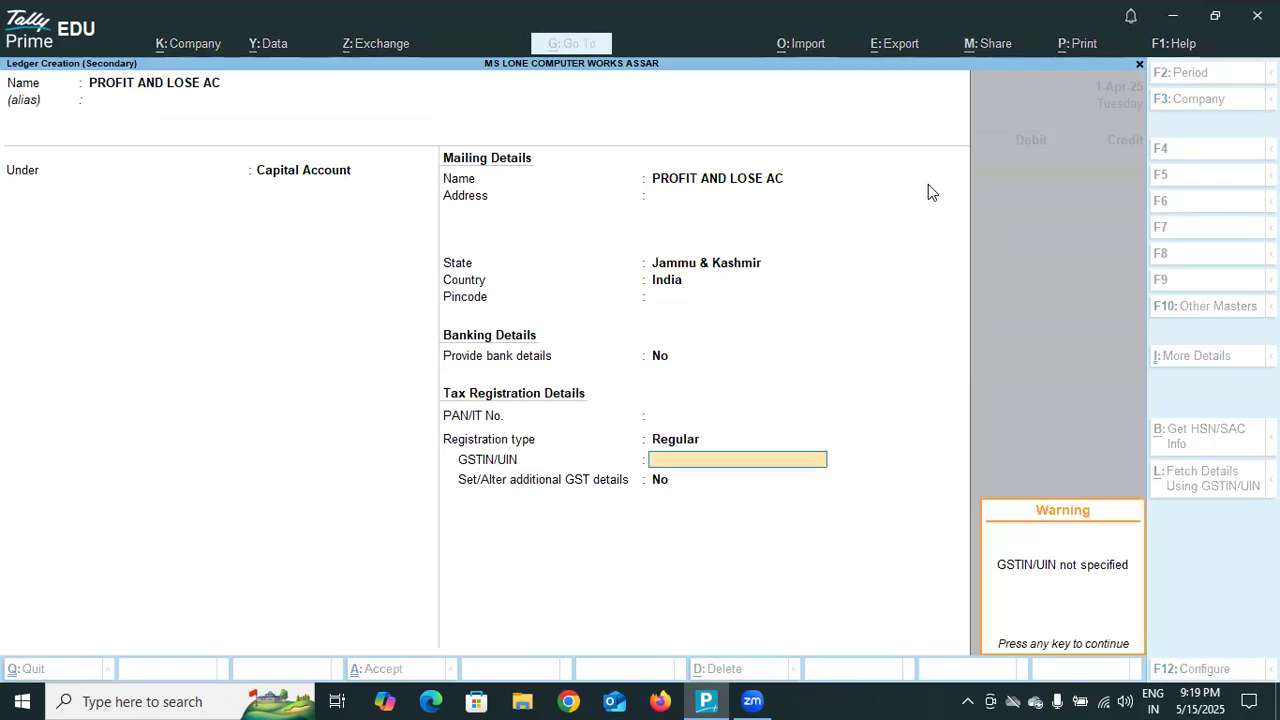
{"action": "key", "text": "Return"}
{"action": "key", "text": "Return"}
{"action": "key", "text": "Return"}
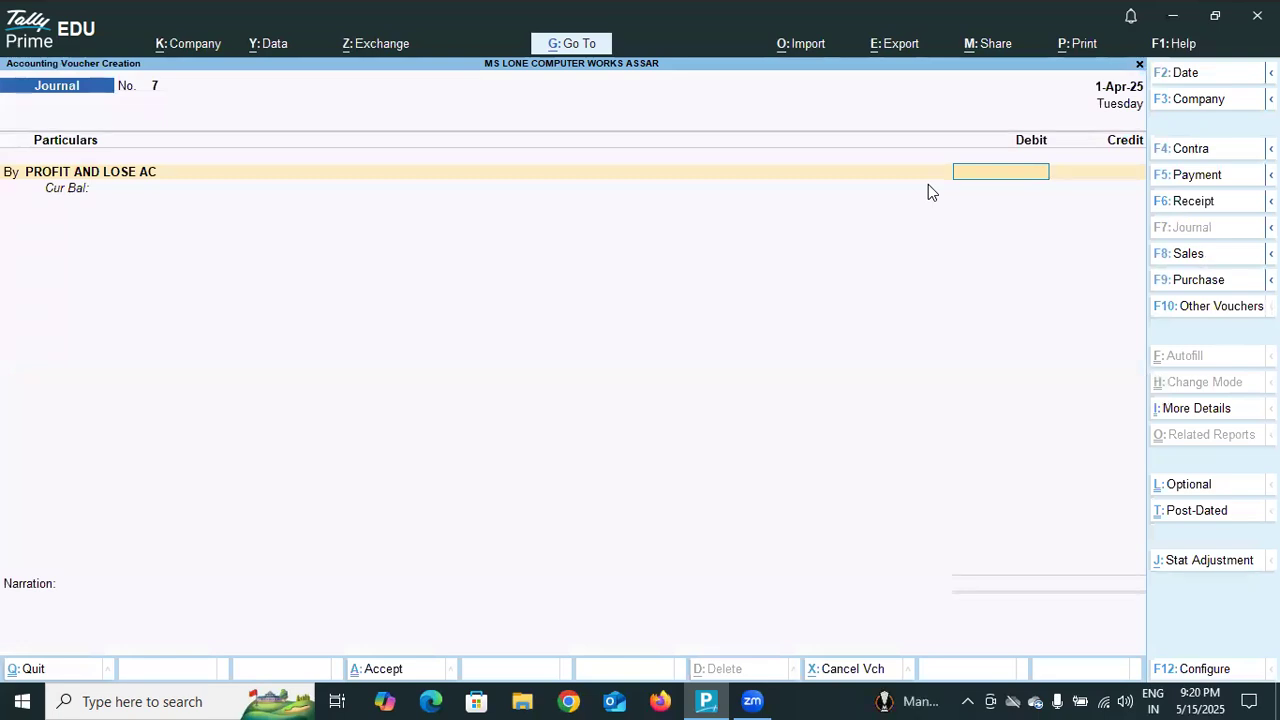
Debit PROFIT AND LOSE AC with 10000 and create a new ledger named PROFIT for the credit line, without an alias.
{"action": "type", "text": "10000"}
{"action": "key", "text": "Return"}
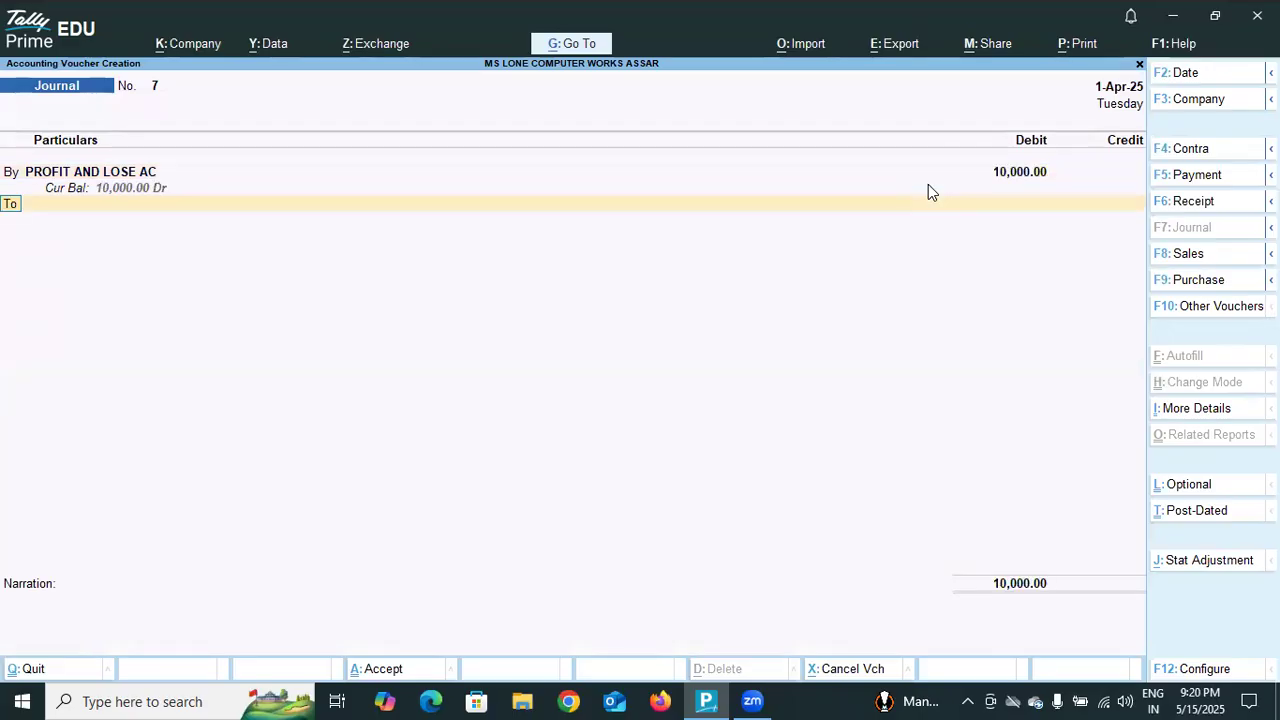
{"action": "key", "text": "Return"}
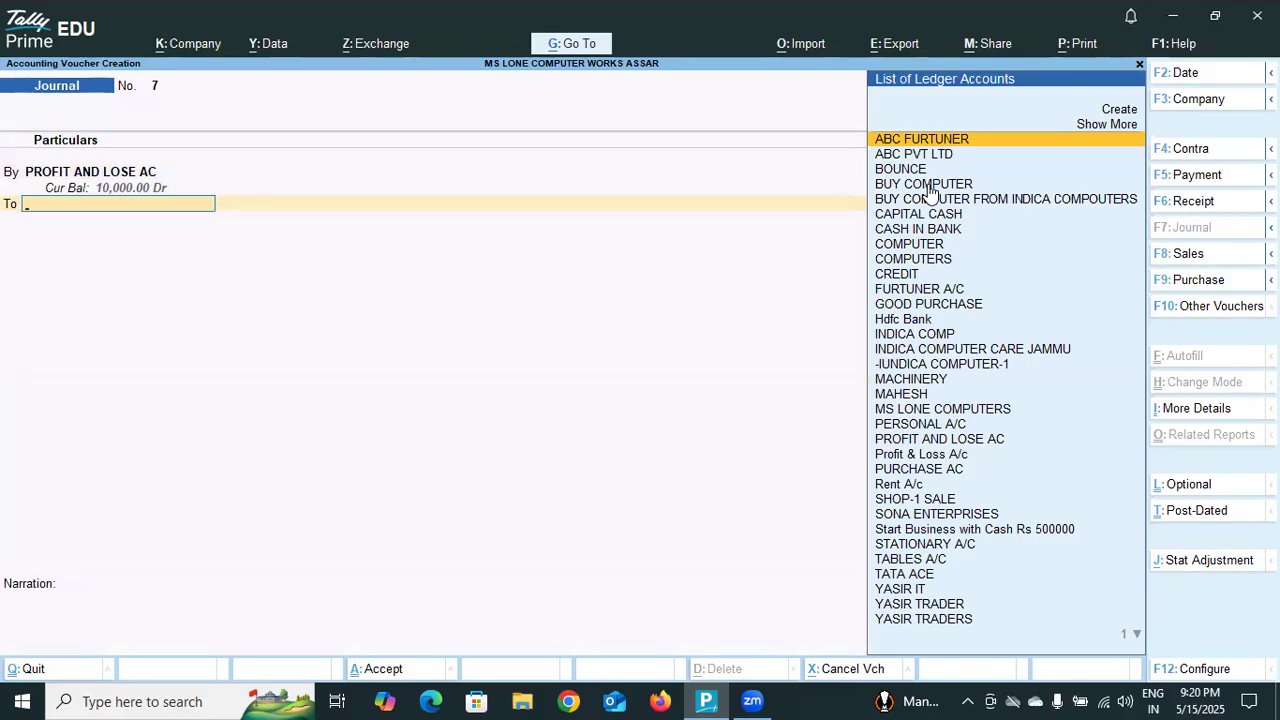
{"action": "left_click", "coordinate": [1118, 110]}
{"action": "left_click", "coordinate": [1118, 110]}
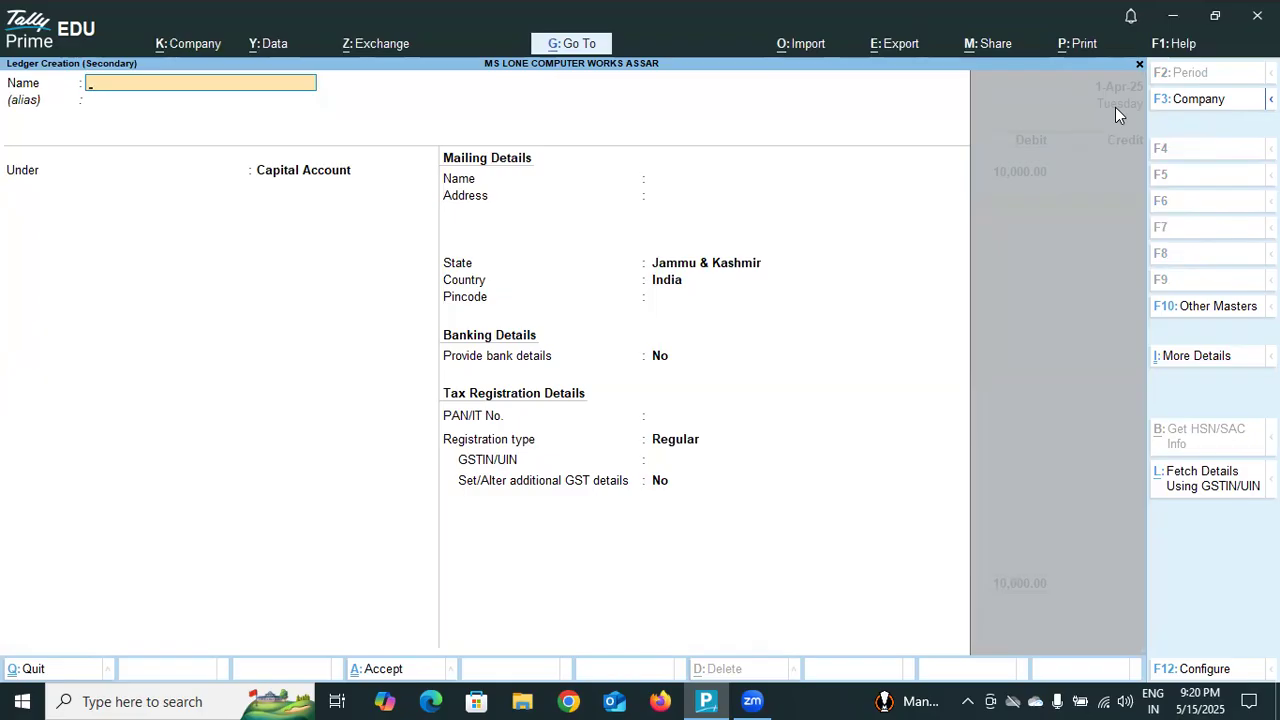
{"action": "type", "text": "PROF"}
{"action": "type", "text": "IT"}
{"action": "key", "text": "Return"}
{"action": "key", "text": "Return"}
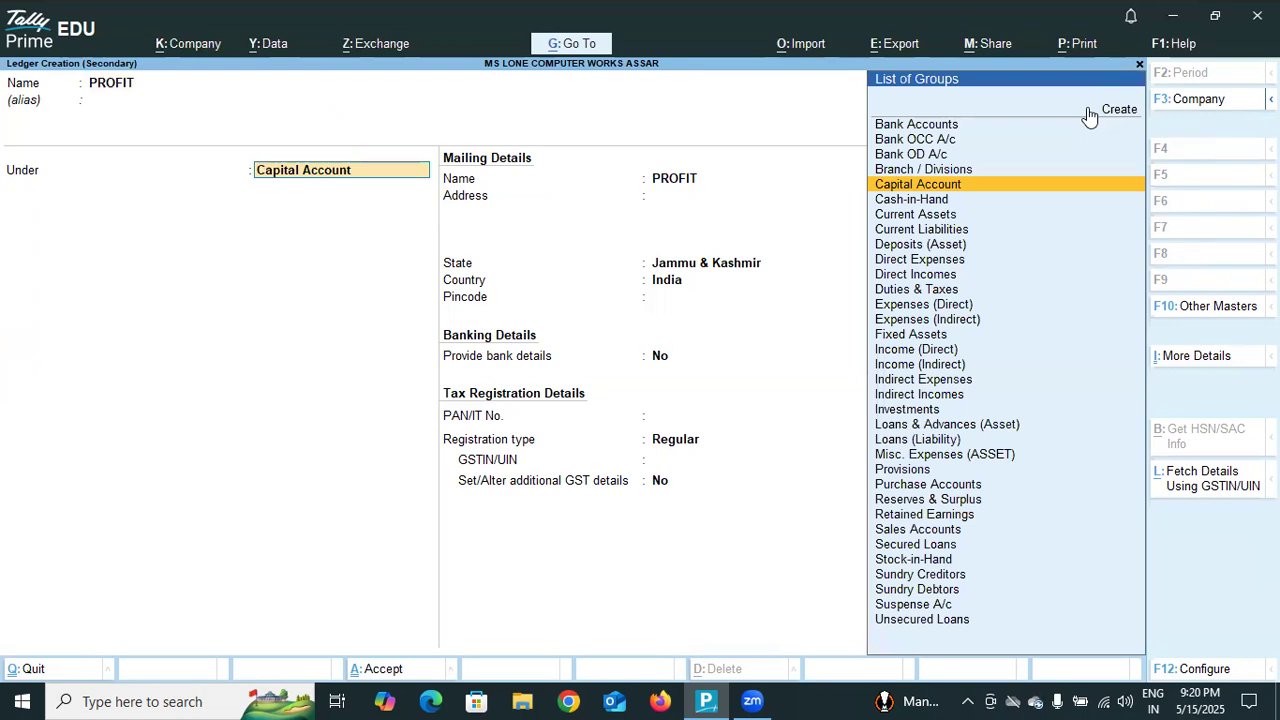
Keep the PROFIT ledger under Capital Account with its default mailing, banking and tax details, and save it.
{"action": "key", "text": "Return"}
{"action": "key", "text": "Return"}
{"action": "key", "text": "Return"}
{"action": "key", "text": "Return"}
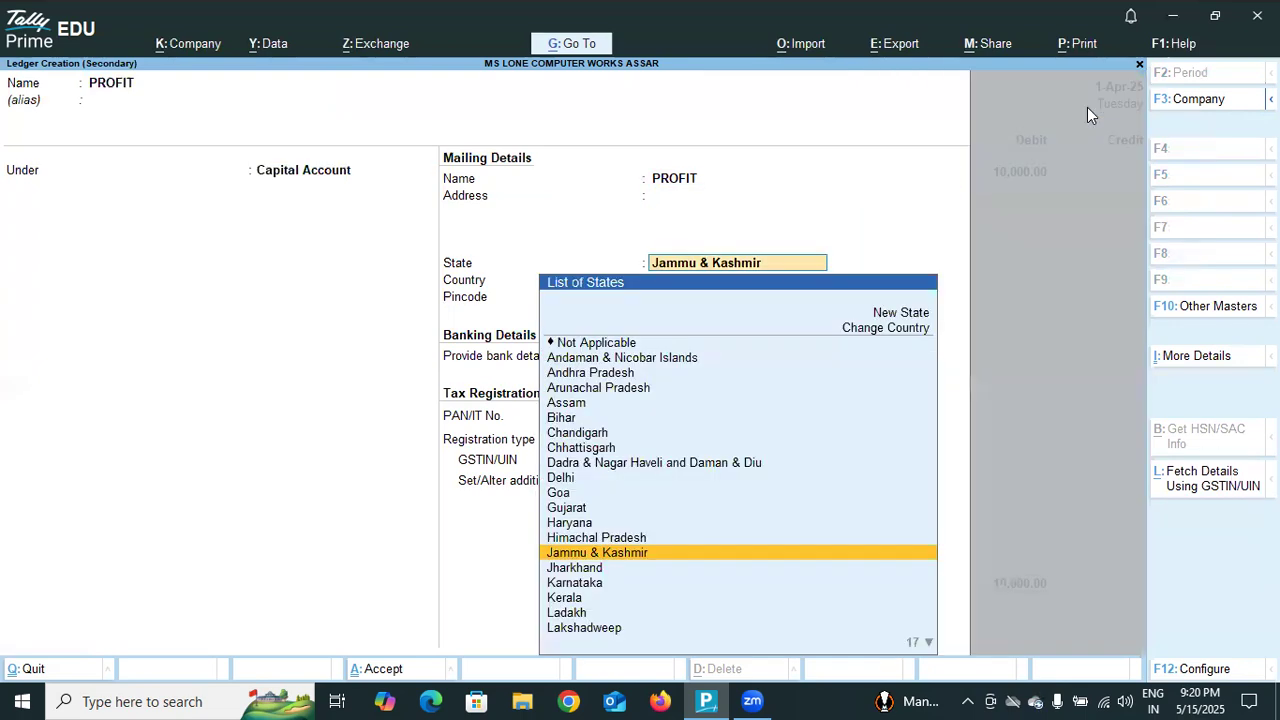
{"action": "key", "text": "Return"}
{"action": "key", "text": "Return"}
{"action": "key", "text": "Return"}
{"action": "key", "text": "Return"}
{"action": "key", "text": "Return"}
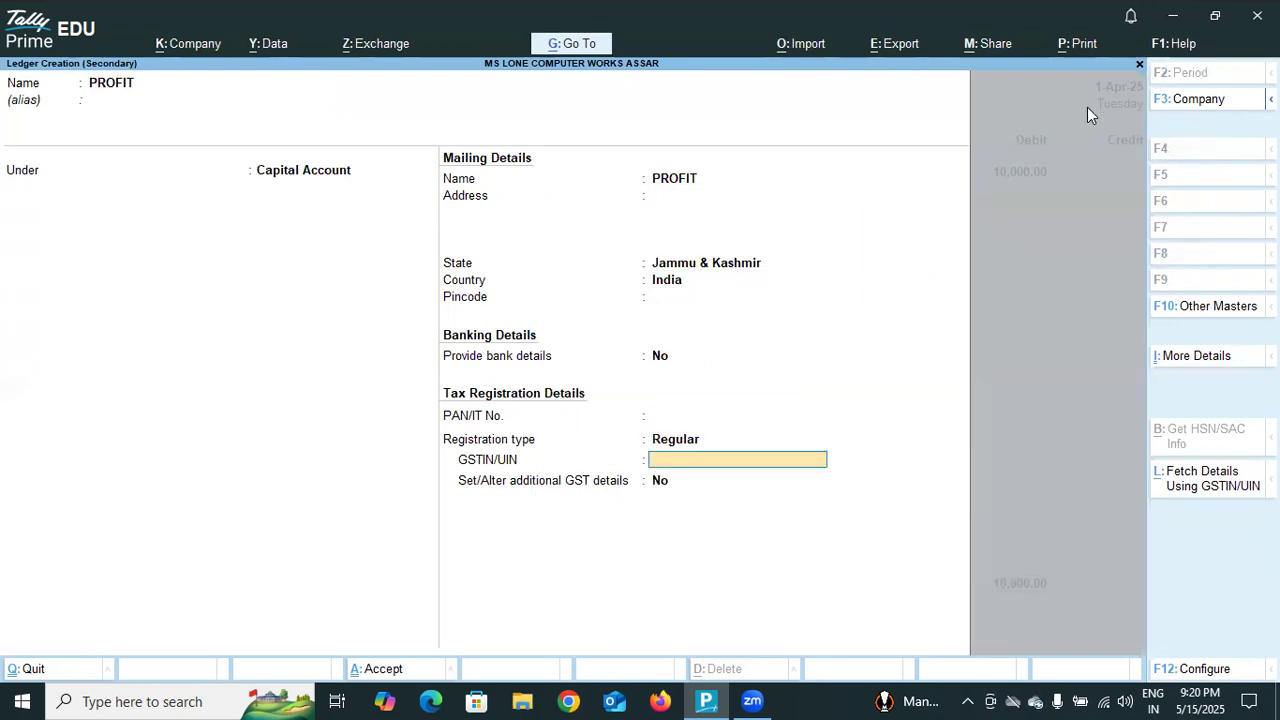
{"action": "key", "text": "Return"}
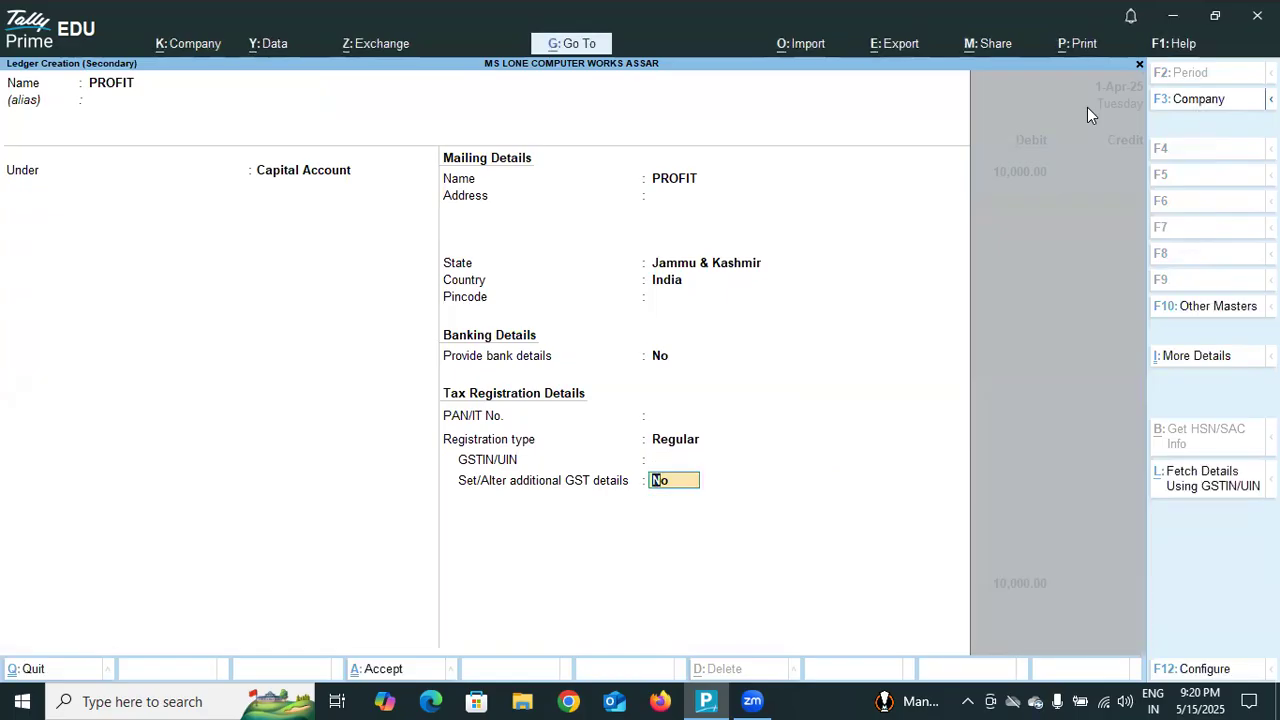
{"action": "key", "text": "Return"}
Credit PROFIT with 10,000.00, leave the narration blank, and accept the journal voucher.
{"action": "key", "text": "Return"}
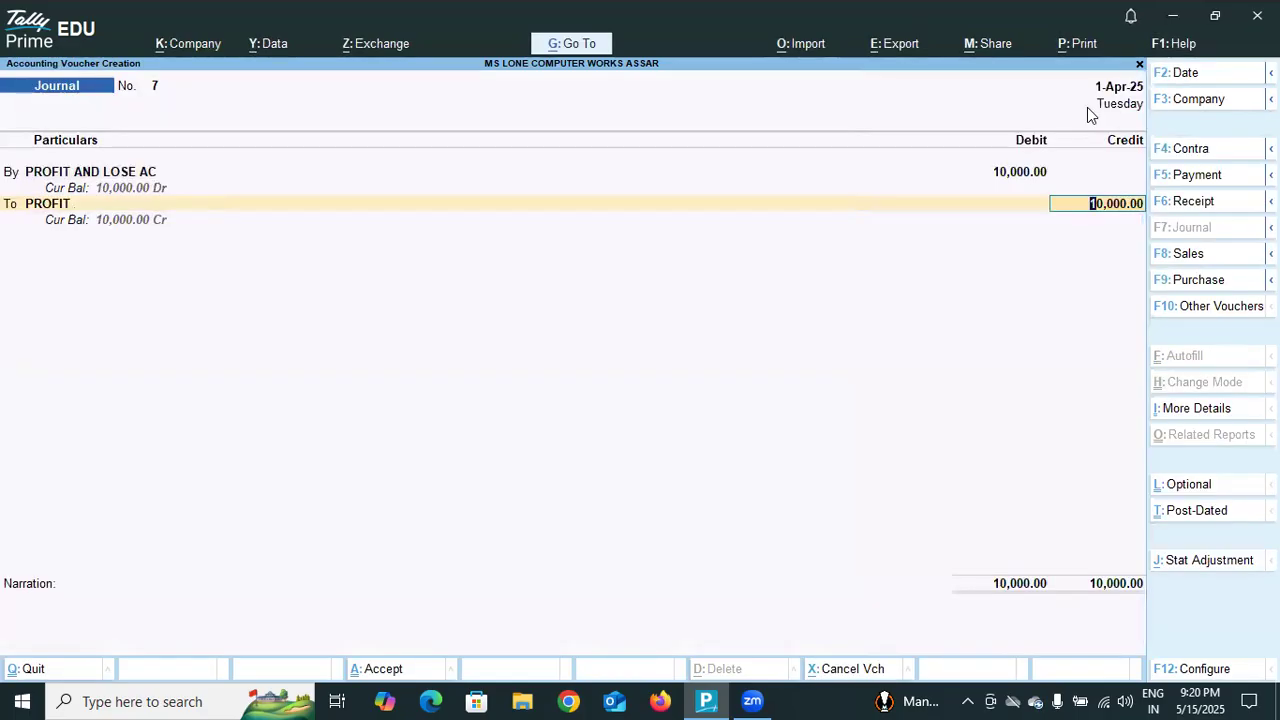
{"action": "key", "text": "Return"}
{"action": "key", "text": "Return"}
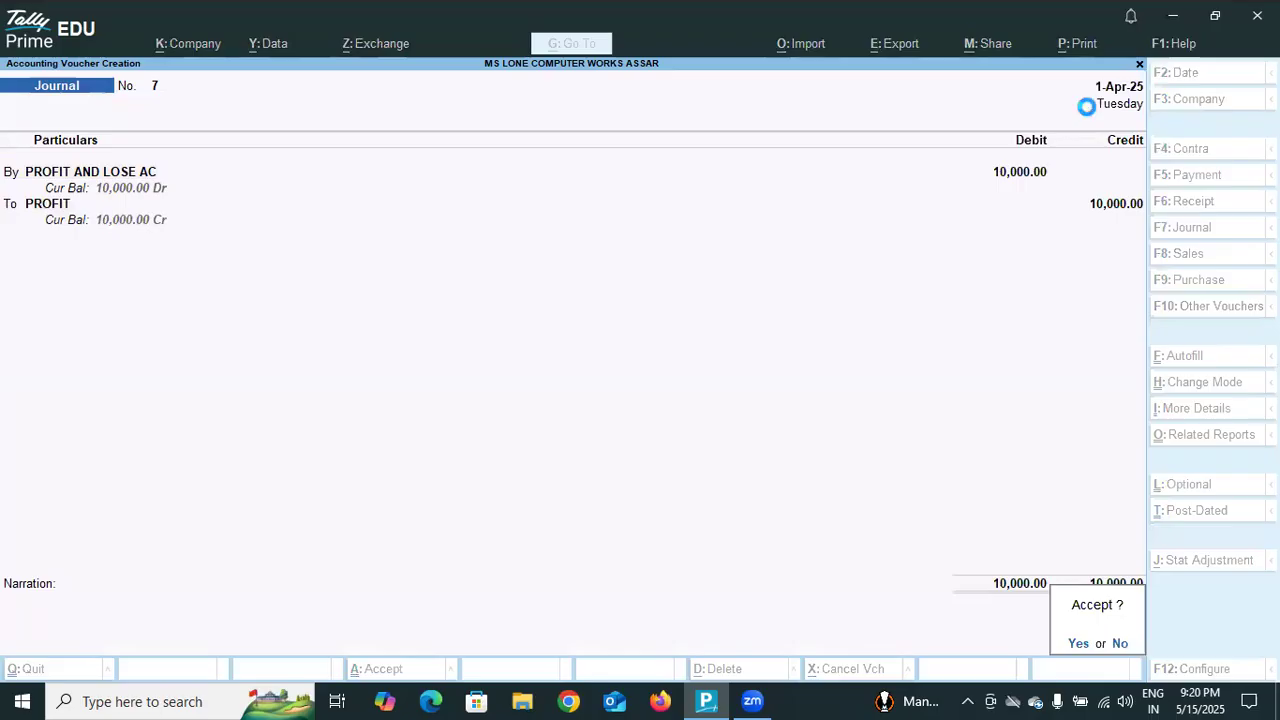
{"action": "key", "text": "Return"}
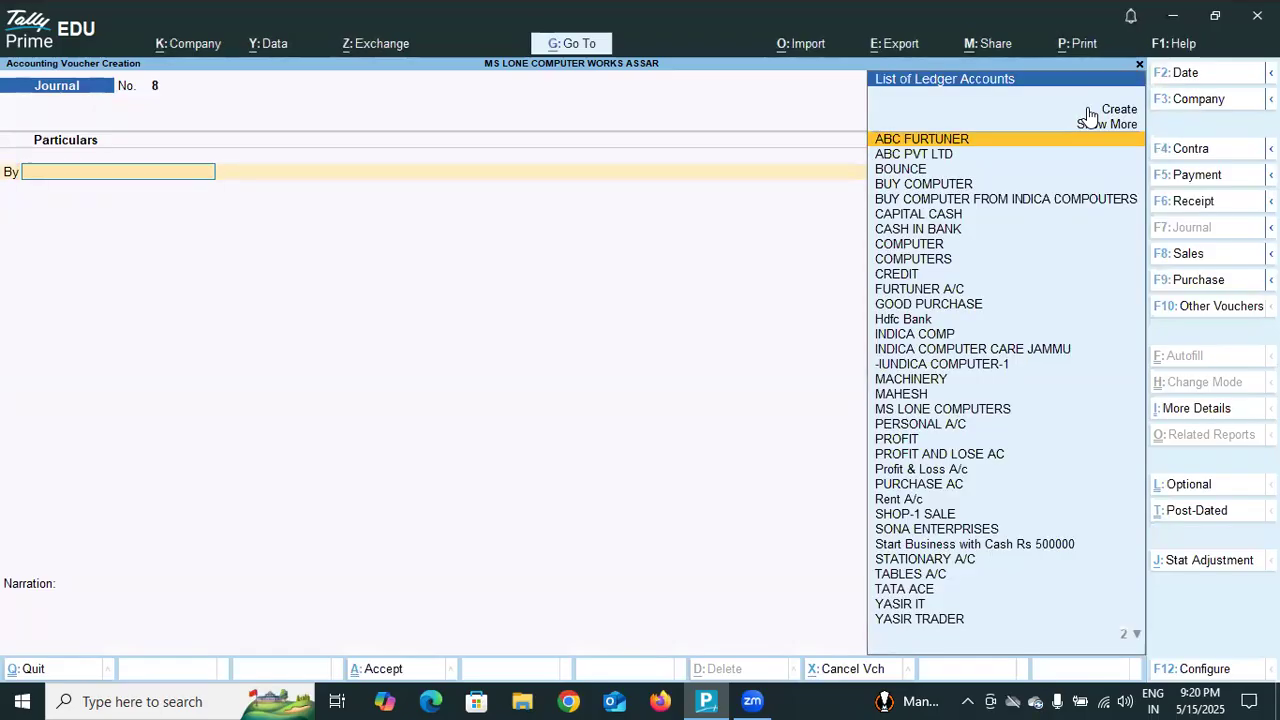
Quit voucher entry, check the Profit & Loss A/c report again, and close it.
{"action": "key", "text": "Escape"}
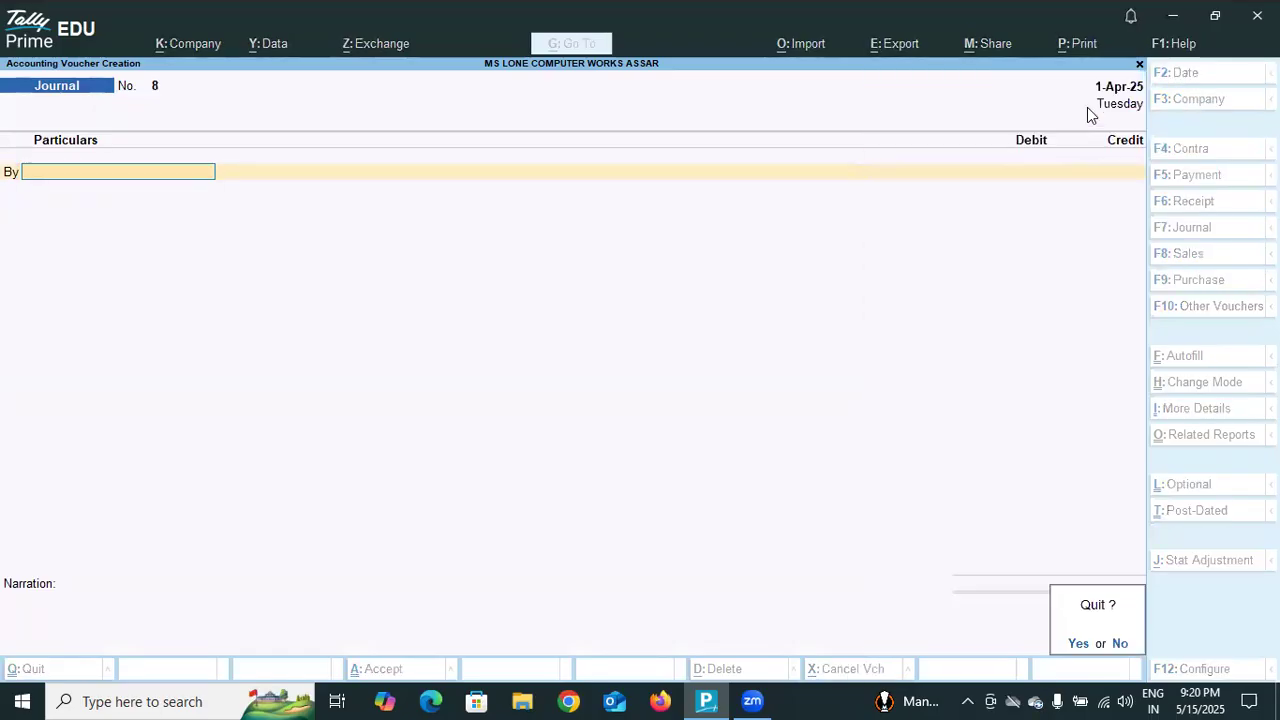
{"action": "key", "text": "Return"}
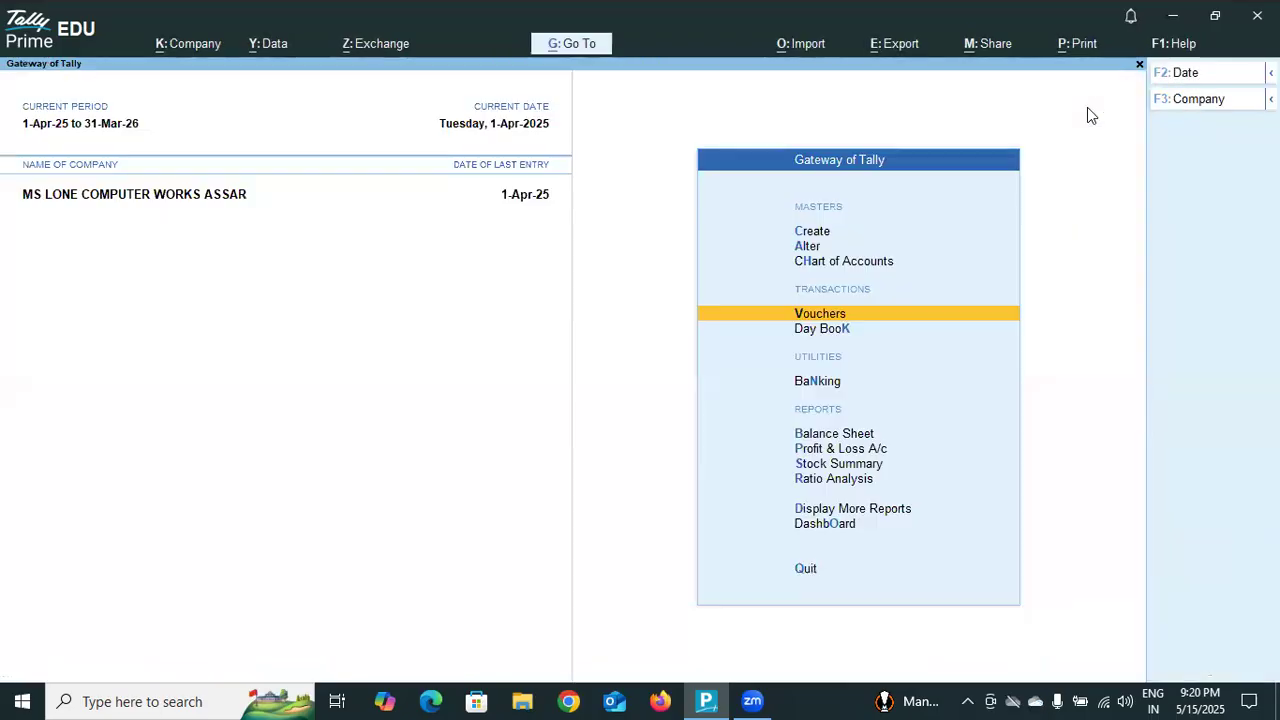
{"action": "left_click", "coordinate": [858, 450]}
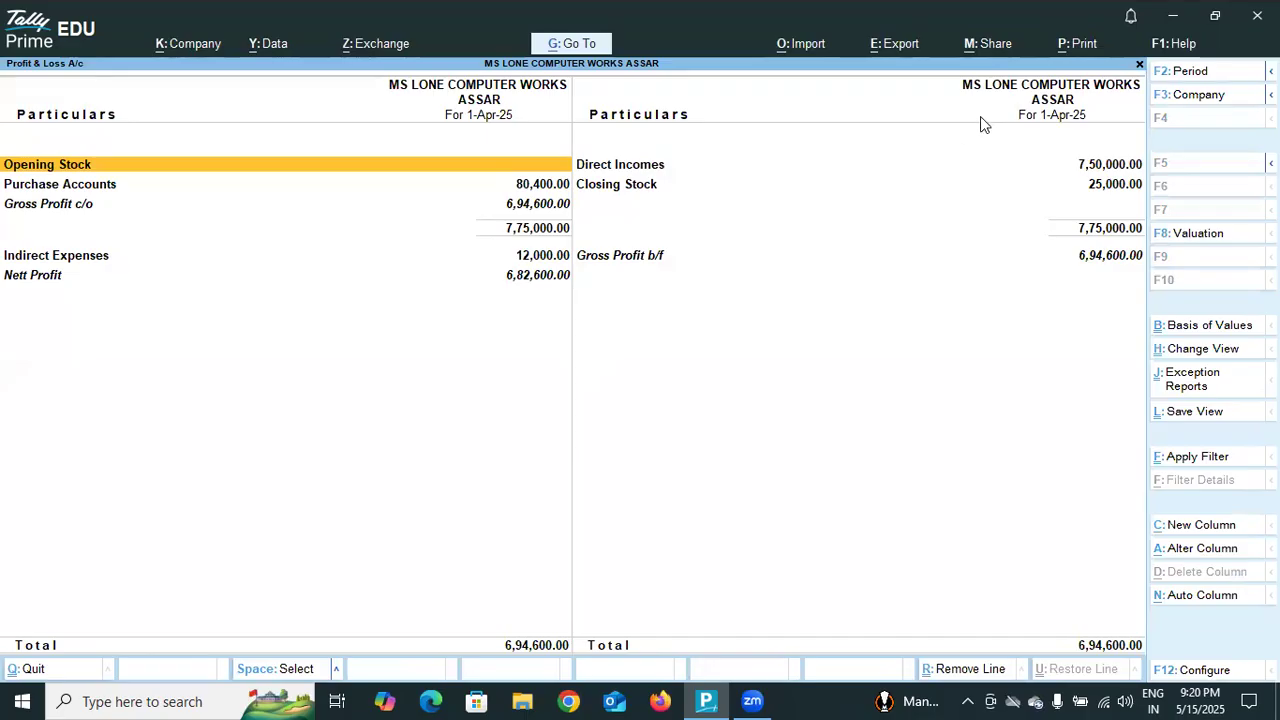
{"action": "key", "text": "Escape"}
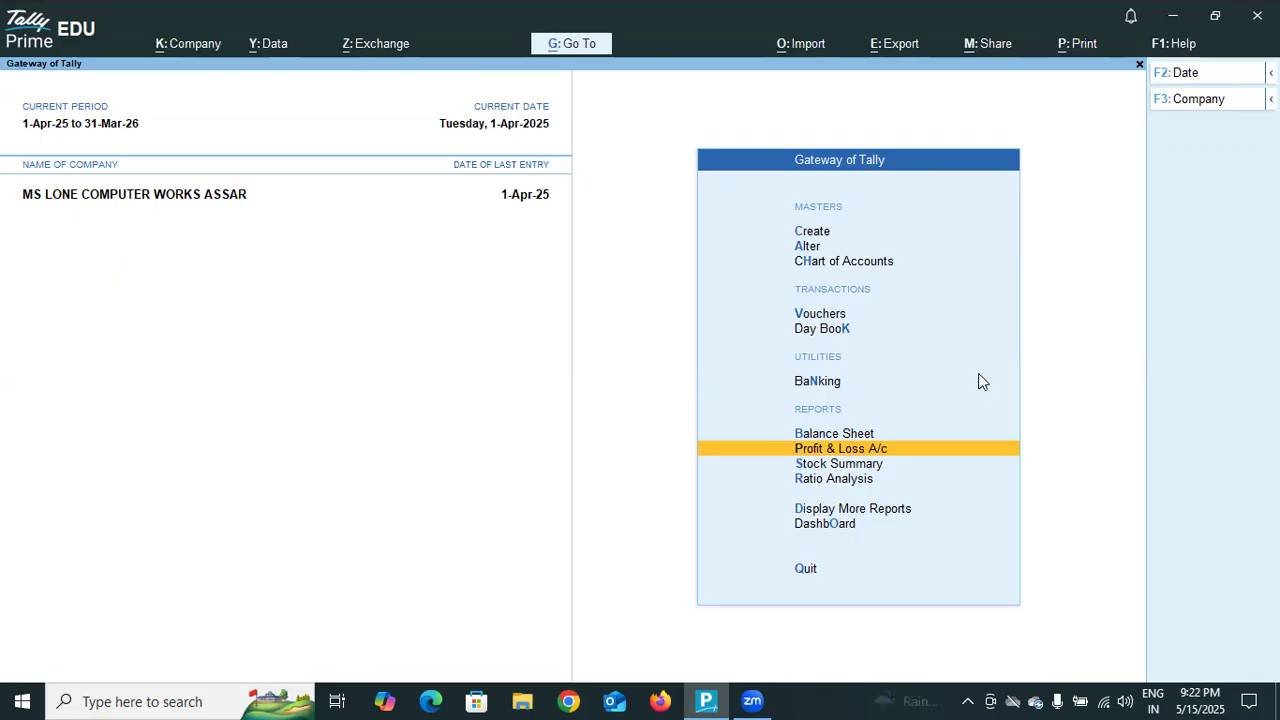
Return to voucher entry and open the list of voucher types to change the current Journal type.
{"action": "left_click", "coordinate": [826, 318]}
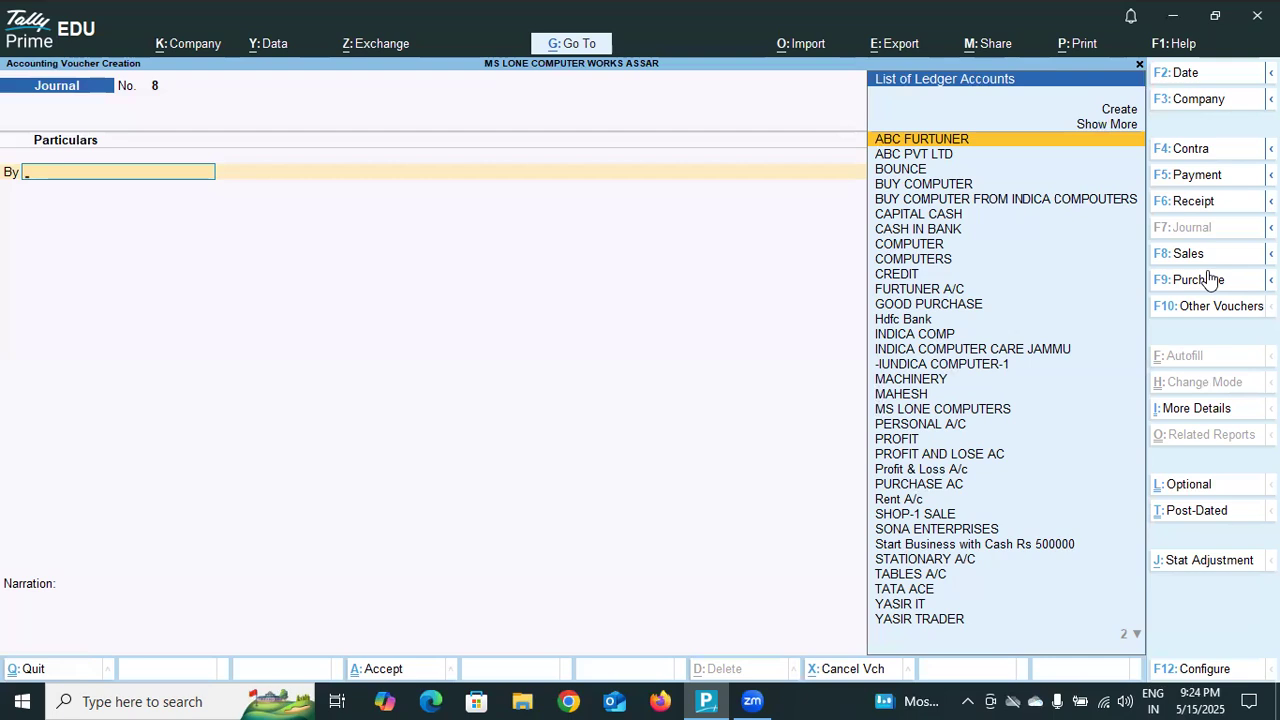
{"action": "left_click", "coordinate": [1195, 308]}
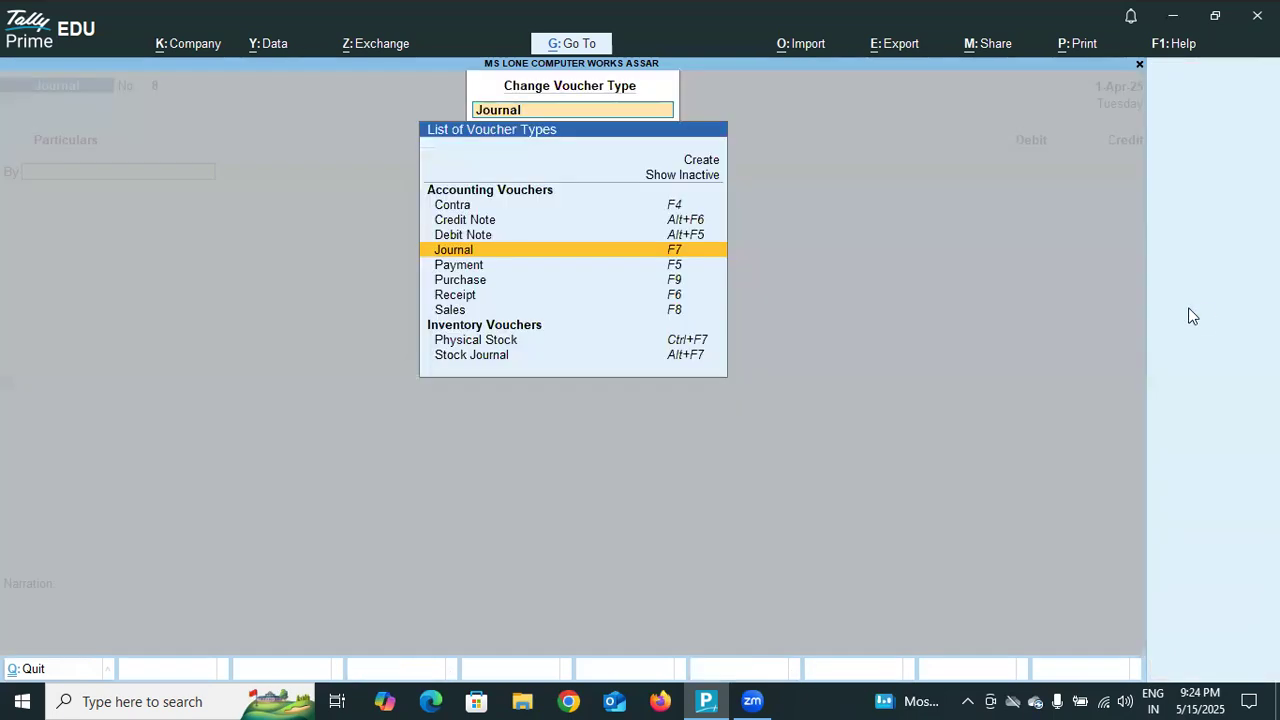